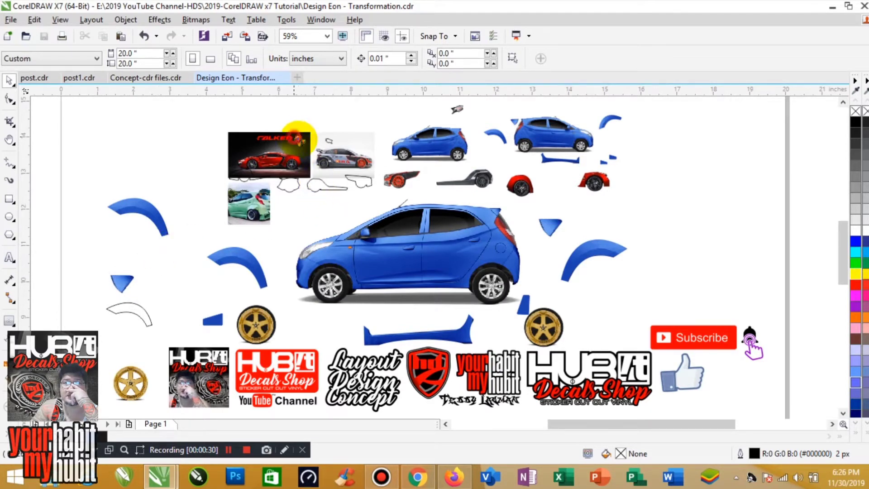
Move the front fender and bumper outline onto the grey rally car photo, aligned with its front wheel and red-edged black panel
{"action": "scroll", "coordinate": [442, 199], "scroll_direction": "up", "scroll_amount": 5}
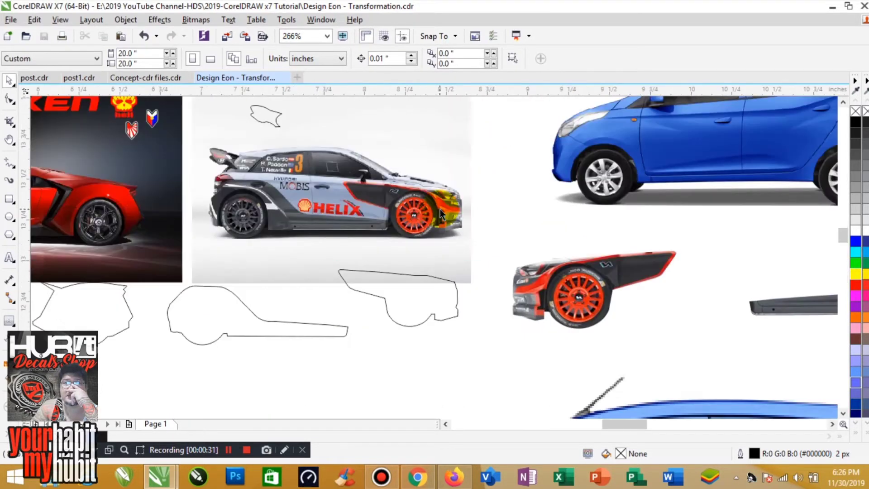
{"action": "scroll", "coordinate": [442, 213], "scroll_direction": "down", "scroll_amount": 4}
{"action": "scroll", "coordinate": [534, 272], "scroll_direction": "up", "scroll_amount": 5}
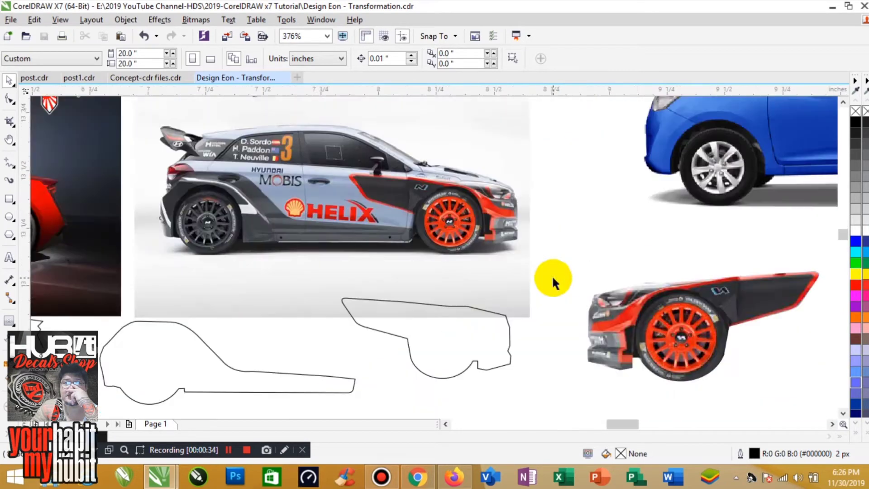
{"action": "left_click_drag", "start_coordinate": [453, 304], "coordinate": [459, 192]}
{"action": "scroll", "coordinate": [374, 174], "scroll_direction": "up", "scroll_amount": 6}
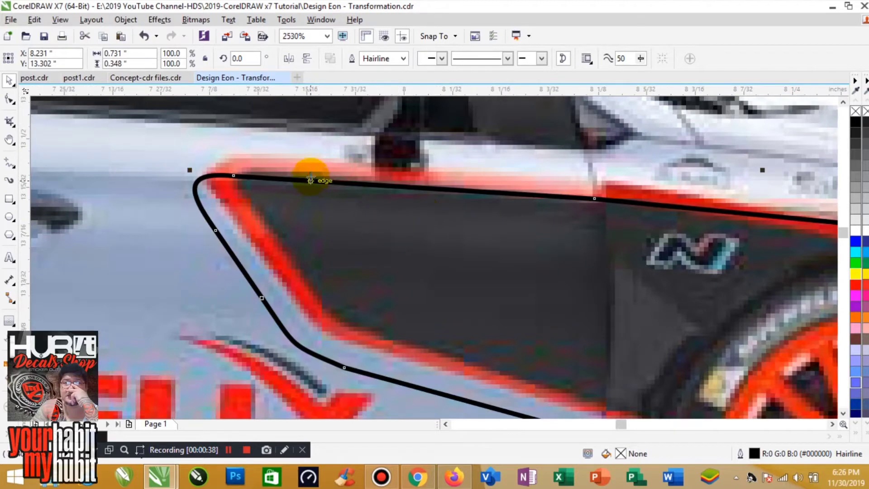
{"action": "left_click_drag", "start_coordinate": [311, 180], "coordinate": [323, 163]}
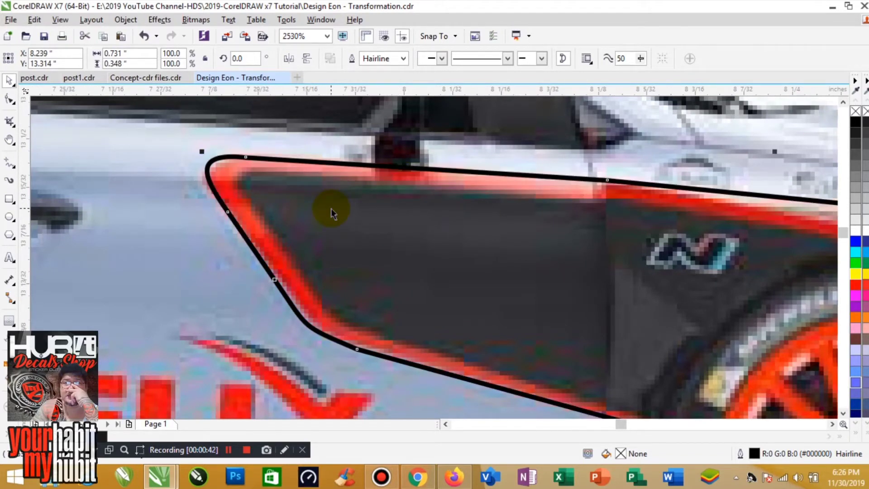
Move the rear fender and side-skirt outline onto the rally car, aligned with its rear wheel and dark sill
{"action": "key", "text": "F4"}
{"action": "scroll", "coordinate": [363, 190], "scroll_direction": "up", "scroll_amount": 4}
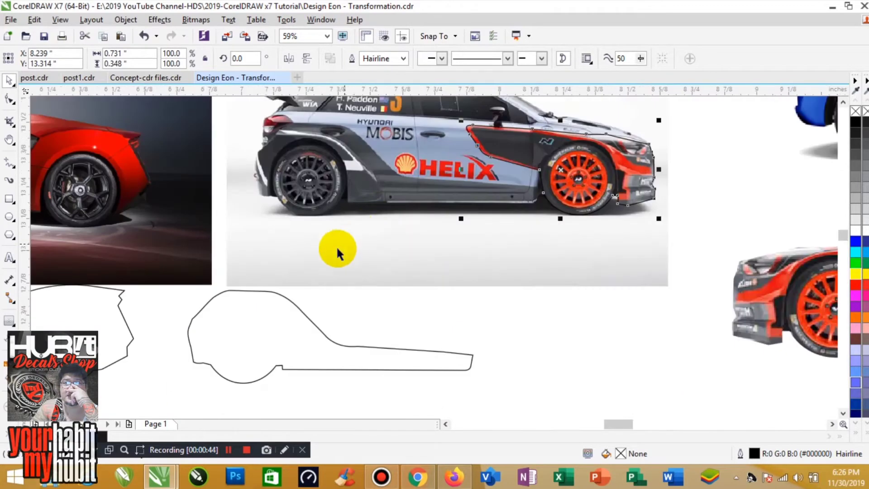
{"action": "left_click_drag", "start_coordinate": [303, 307], "coordinate": [349, 135]}
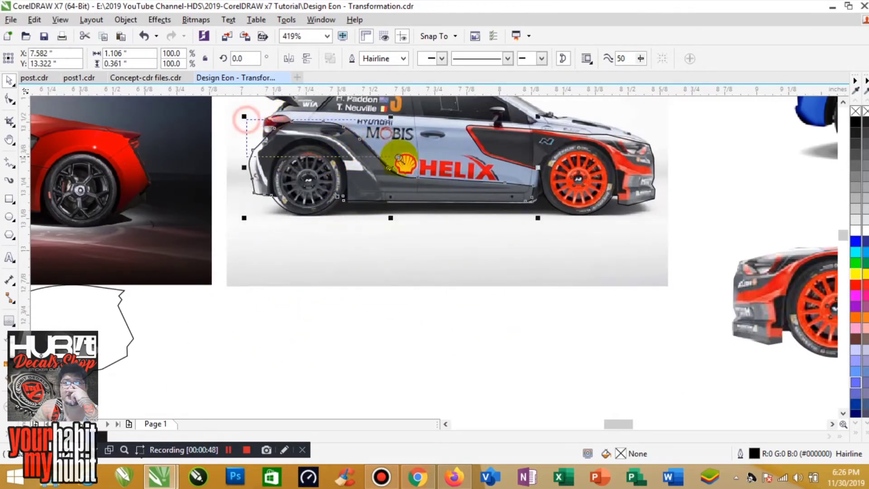
{"action": "scroll", "coordinate": [425, 186], "scroll_direction": "up", "scroll_amount": 4}
{"action": "left_click_drag", "start_coordinate": [423, 167], "coordinate": [441, 171]}
{"action": "key", "text": "F4"}
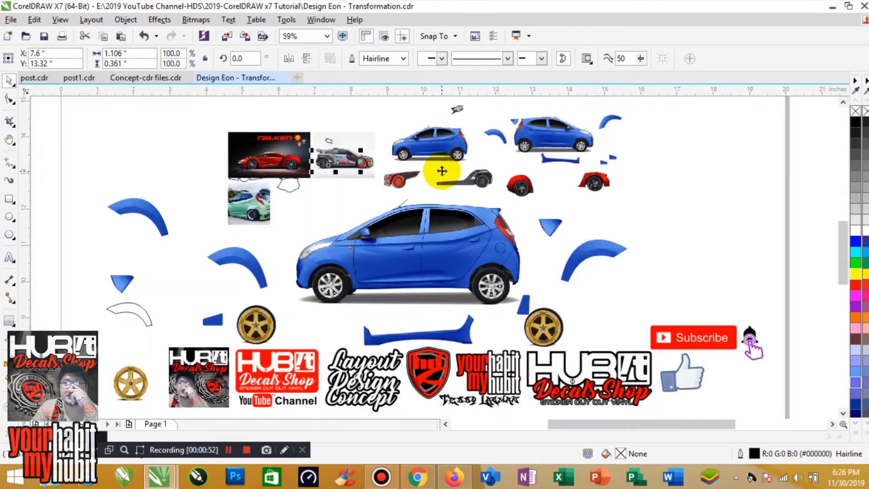
Intersect the rear fender and side-skirt outline with the rally car photo to cut out that section
{"action": "scroll", "coordinate": [384, 179], "scroll_direction": "up", "scroll_amount": 7}
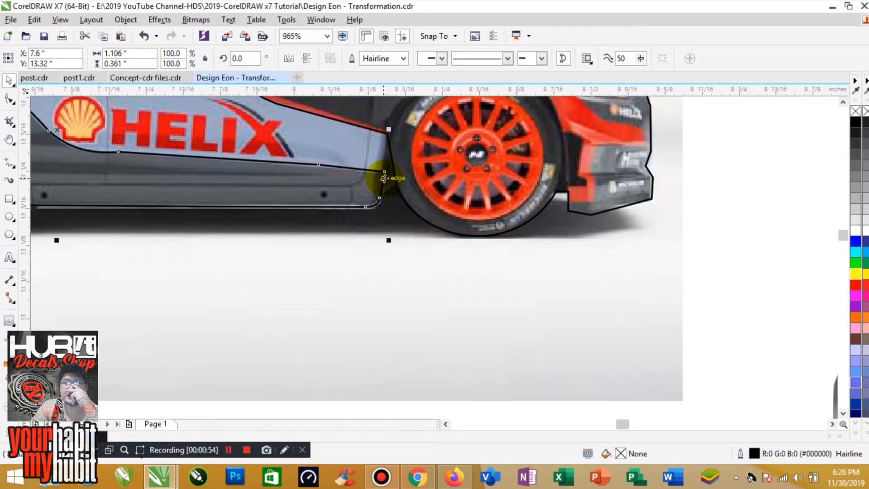
{"action": "scroll", "coordinate": [384, 179], "scroll_direction": "down", "scroll_amount": 8}
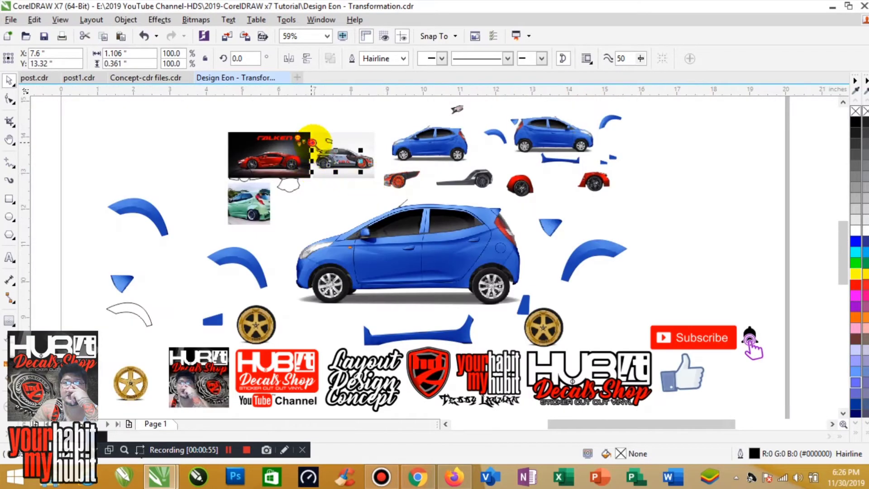
{"action": "scroll", "coordinate": [403, 177], "scroll_direction": "up", "scroll_amount": 6}
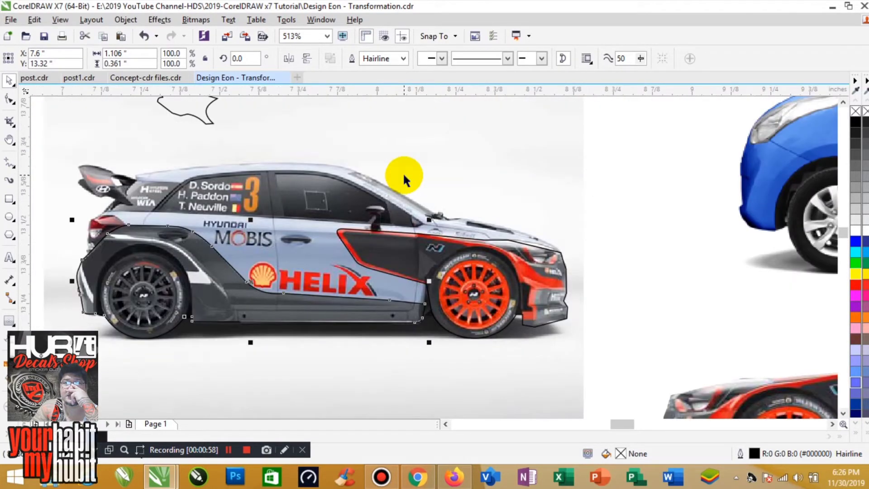
{"action": "key", "text": "F4"}
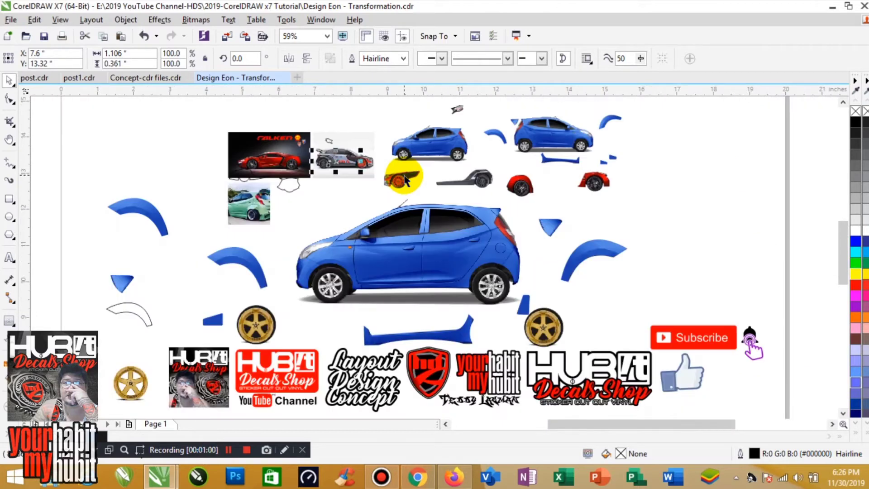
{"action": "scroll", "coordinate": [494, 212], "scroll_direction": "up", "scroll_amount": 3}
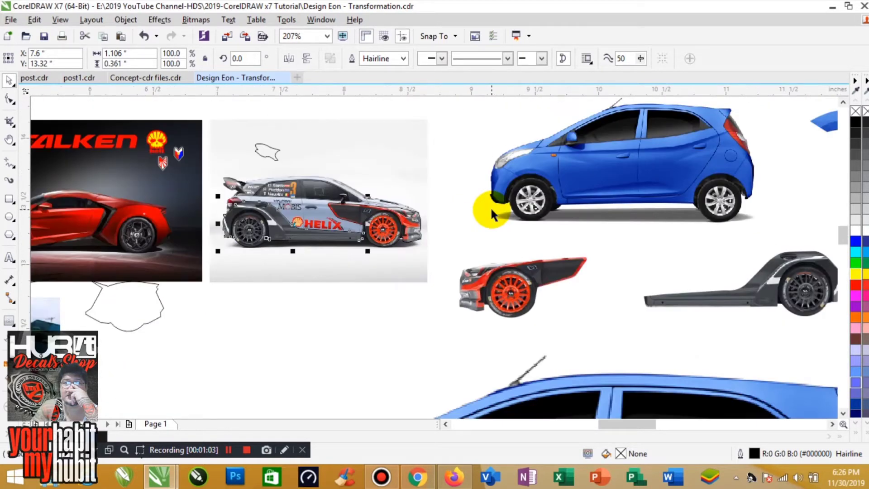
{"action": "left_click", "coordinate": [311, 194], "text": "shift"}
{"action": "left_click", "coordinate": [387, 58]}
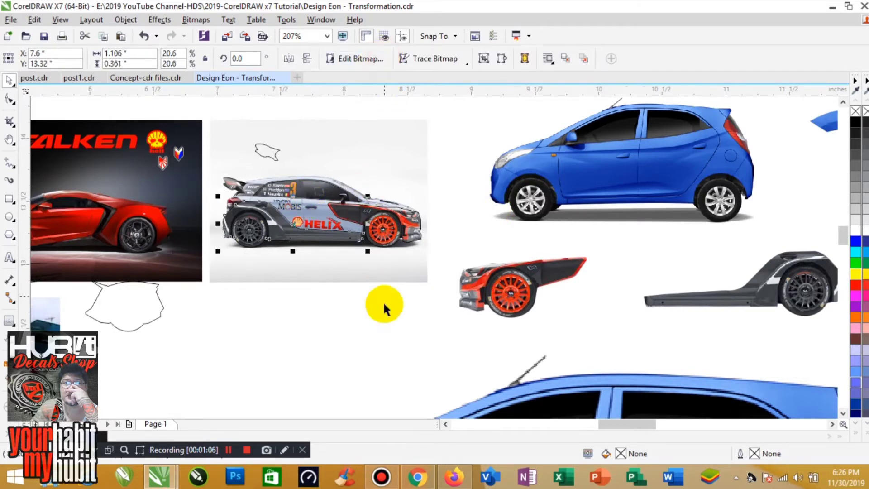
{"action": "left_click", "coordinate": [383, 314]}
Intersect the front fender and bumper outline with the rally car photo to cut out that section
{"action": "left_click", "coordinate": [415, 244]}
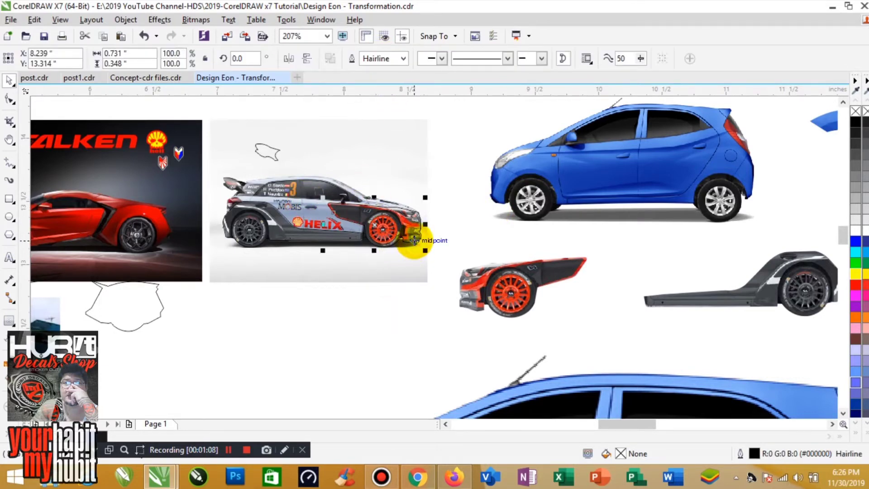
{"action": "left_click", "coordinate": [338, 192], "text": "shift"}
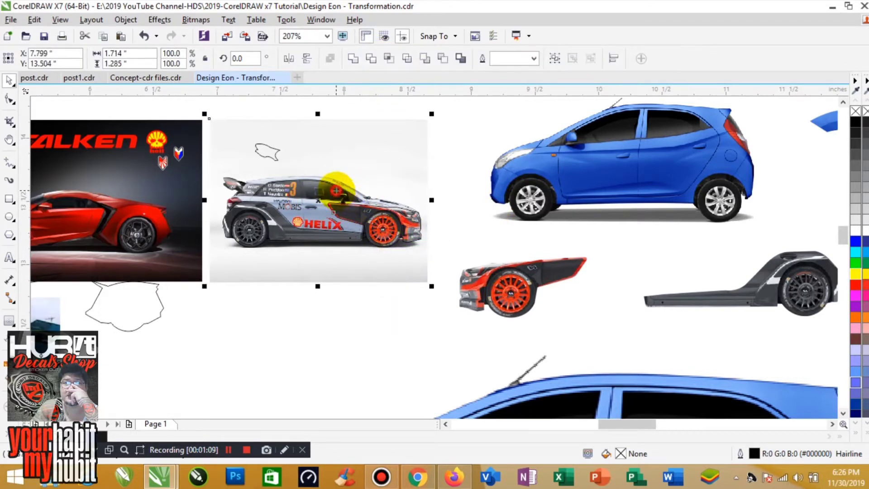
{"action": "left_click", "coordinate": [386, 61]}
{"action": "left_click", "coordinate": [404, 315]}
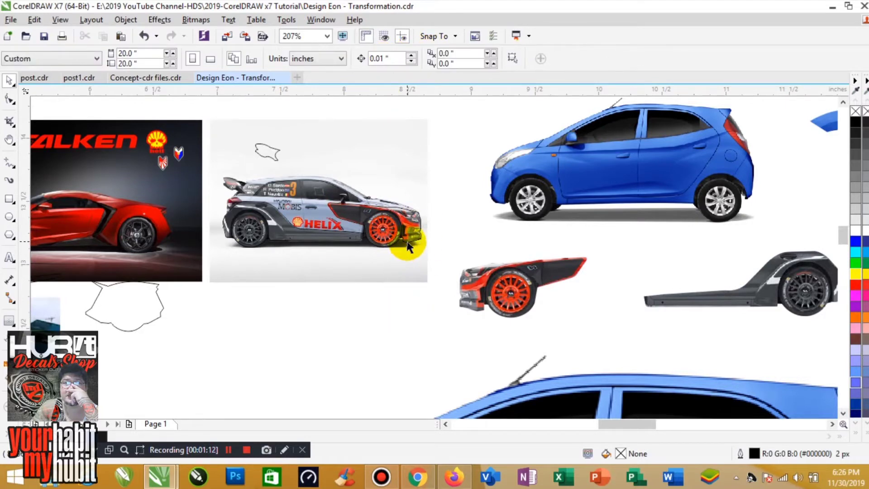
Move both outlines below the rally car photo and place the rear and front cutouts just beneath the car
{"action": "left_click_drag", "start_coordinate": [408, 247], "coordinate": [401, 340]}
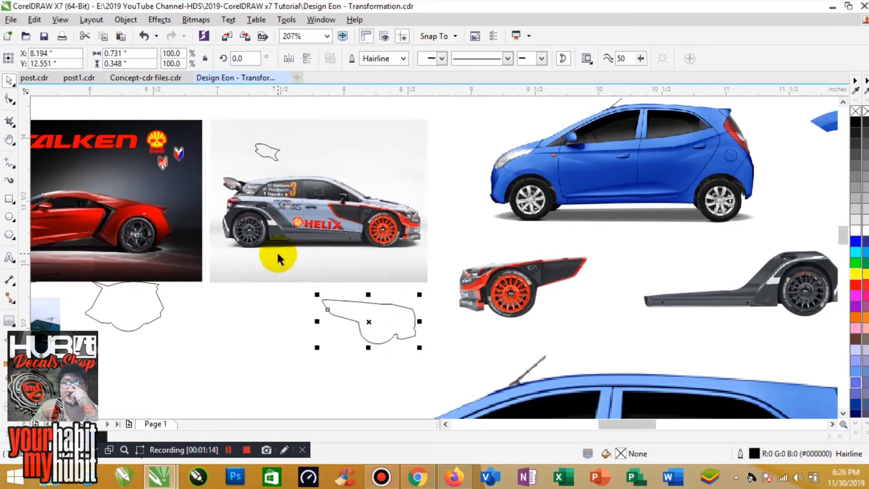
{"action": "mouse_move", "coordinate": [279, 247]}
{"action": "left_mouse_down"}
{"action": "mouse_move", "coordinate": [273, 265]}
{"action": "mouse_move", "coordinate": [272, 237]}
{"action": "mouse_move", "coordinate": [246, 331]}
{"action": "mouse_move", "coordinate": [267, 294]}
{"action": "left_mouse_up"}
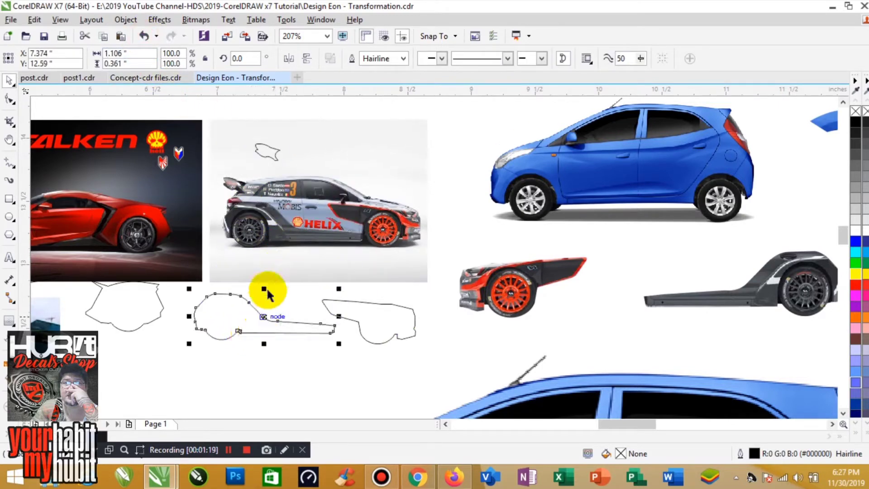
{"action": "left_click", "coordinate": [265, 246]}
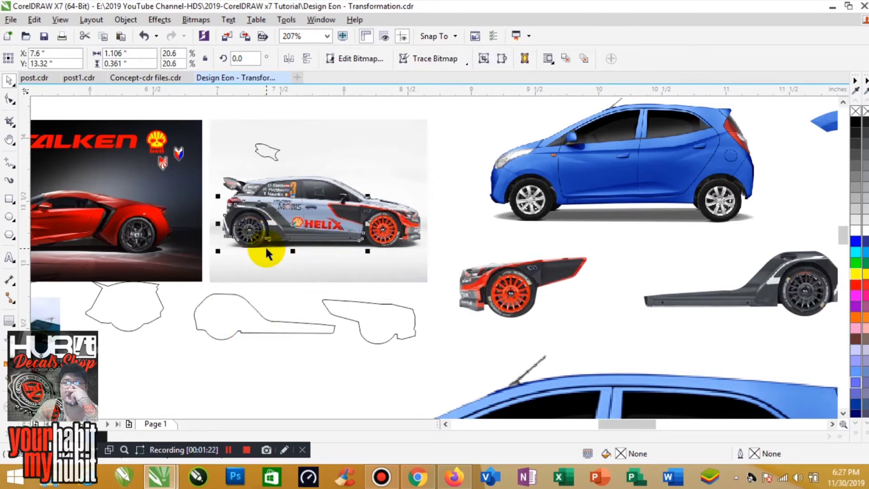
{"action": "left_click_drag", "start_coordinate": [266, 246], "coordinate": [260, 287]}
{"action": "left_click", "coordinate": [393, 240]}
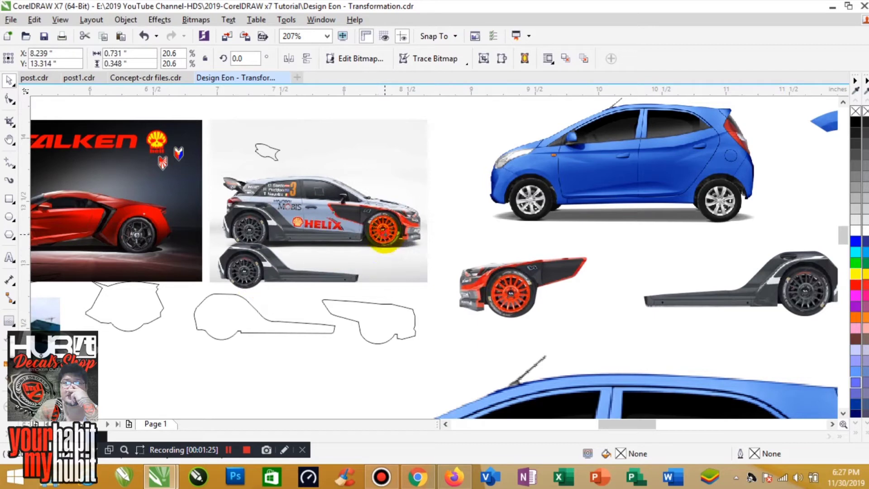
{"action": "left_click_drag", "start_coordinate": [384, 244], "coordinate": [387, 278]}
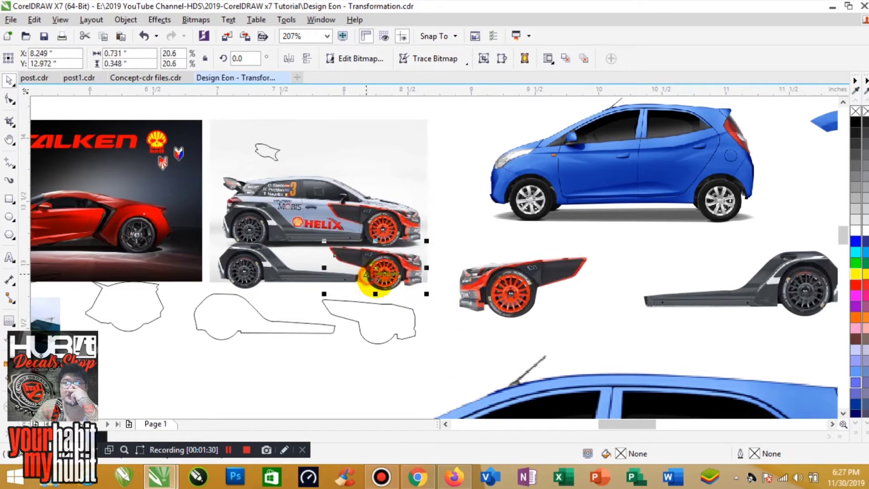
Place the enlarged, left-facing front and rear body-kit pieces on the small blue car, aligned with its front and rear wheels
{"action": "left_click", "coordinate": [534, 299]}
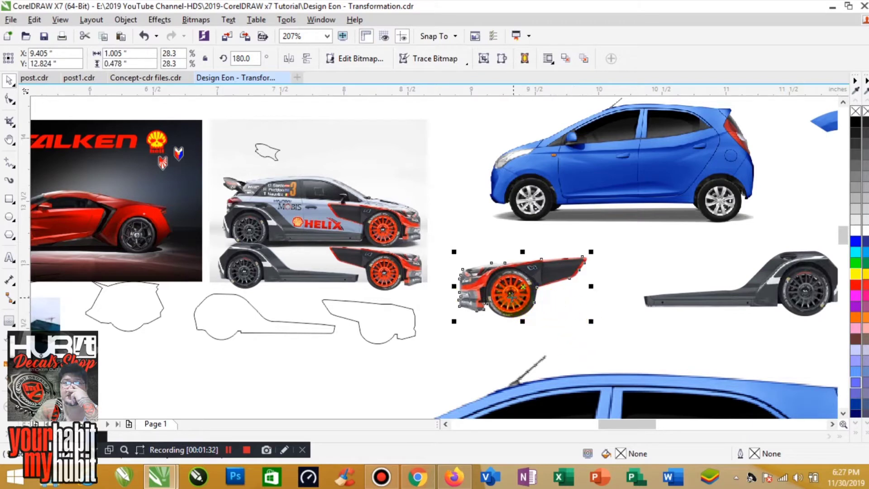
{"action": "left_click_drag", "start_coordinate": [512, 300], "coordinate": [533, 202]}
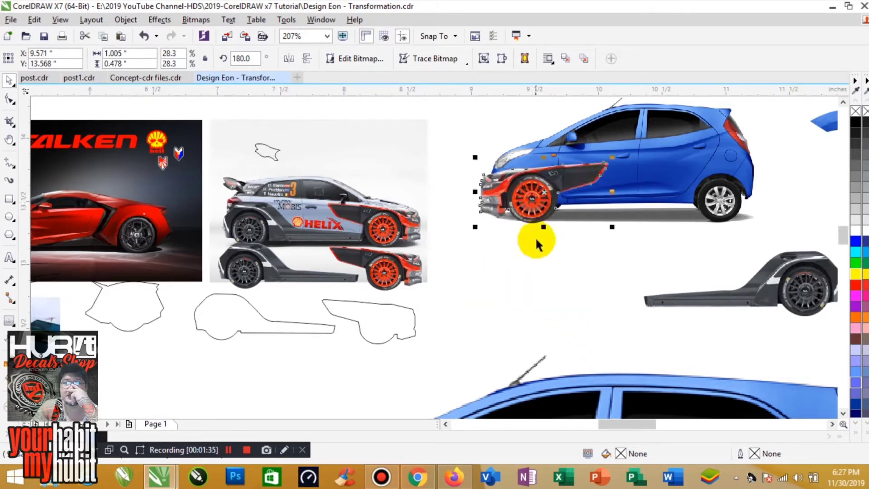
{"action": "left_click", "coordinate": [535, 238]}
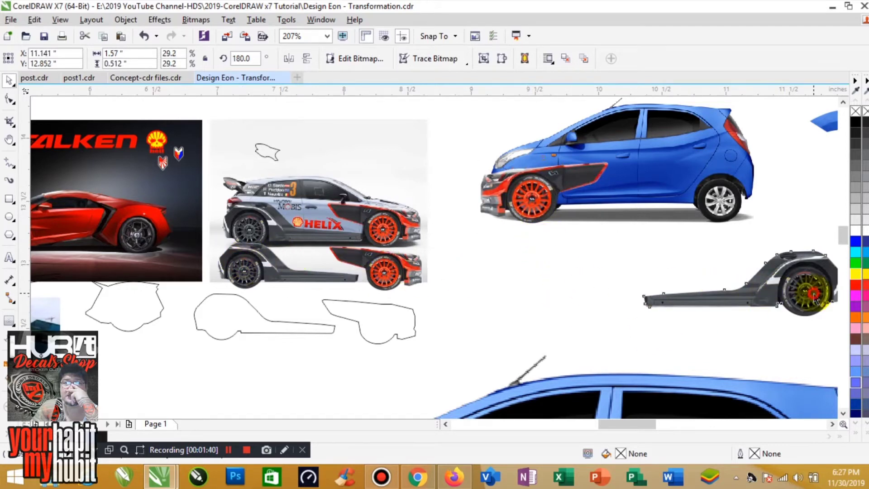
{"action": "left_click_drag", "start_coordinate": [801, 291], "coordinate": [720, 211]}
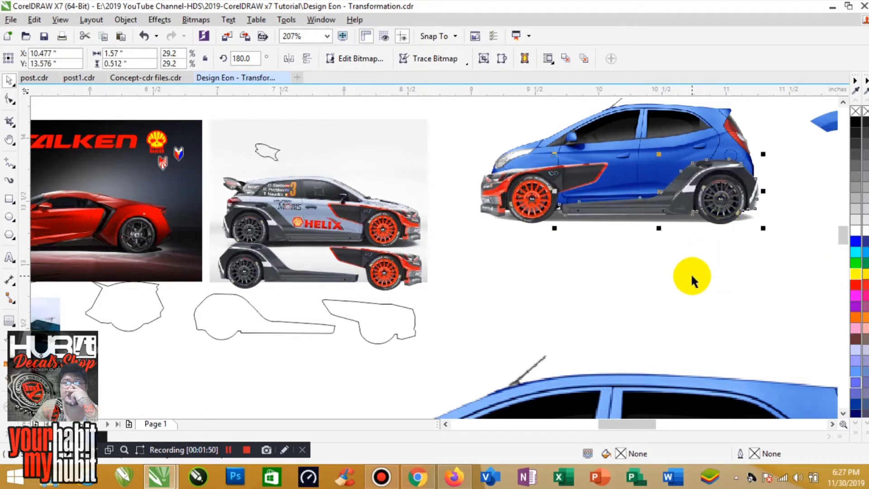
{"action": "left_click", "coordinate": [692, 274]}
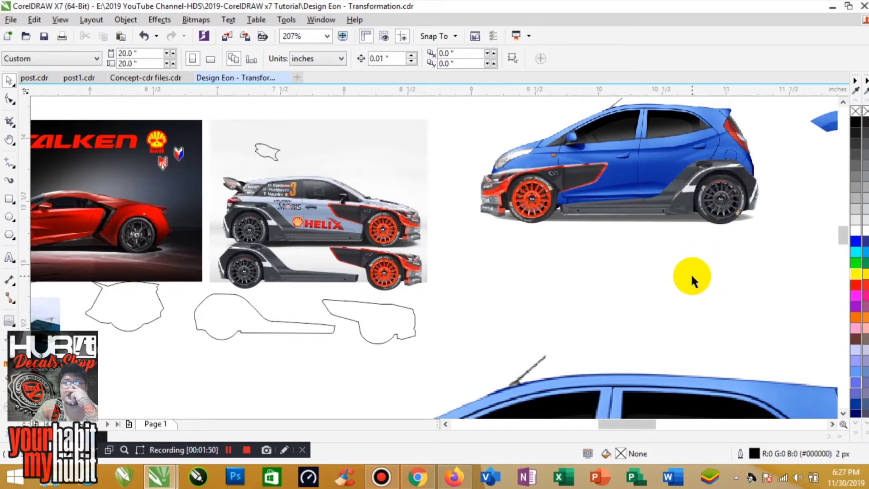
Move the blue car together with its fitted body-kit pieces closer to the rally car photo
{"action": "left_click", "coordinate": [843, 103]}
{"action": "left_click", "coordinate": [843, 102]}
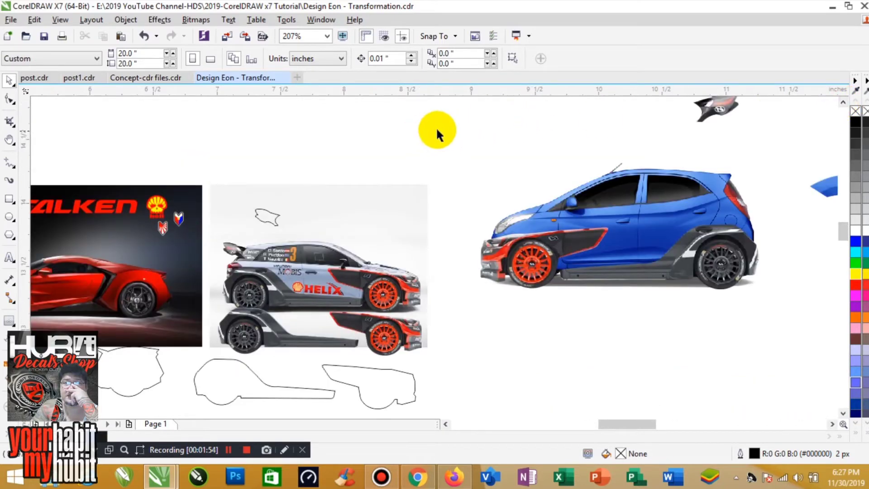
{"action": "left_click_drag", "start_coordinate": [447, 120], "coordinate": [788, 335]}
{"action": "left_click_drag", "start_coordinate": [700, 229], "coordinate": [654, 264]}
{"action": "left_click", "coordinate": [743, 348]}
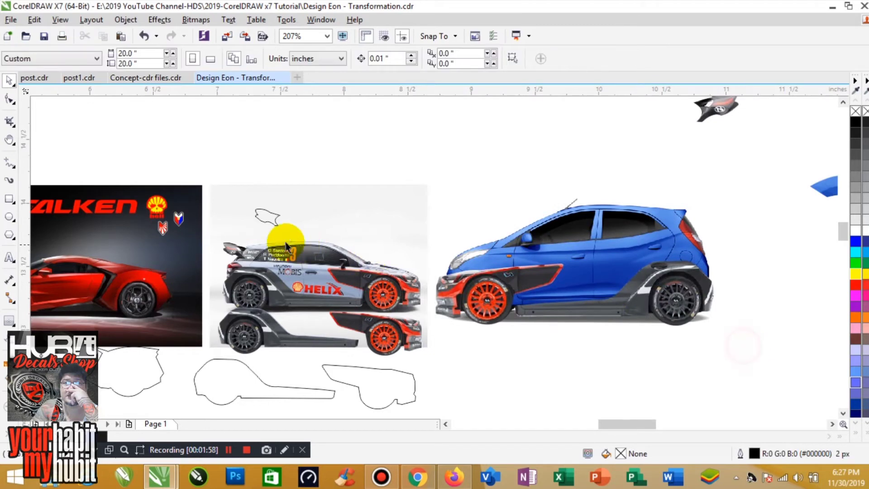
Fit the small spoiler outline over the rally car's rear spoiler in the photo
{"action": "left_click", "coordinate": [234, 252]}
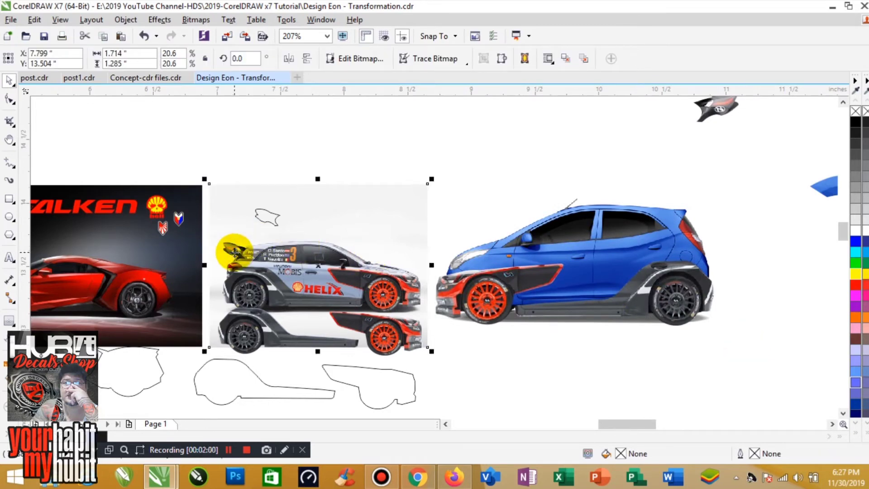
{"action": "scroll", "coordinate": [211, 233], "scroll_direction": "up", "scroll_amount": 3}
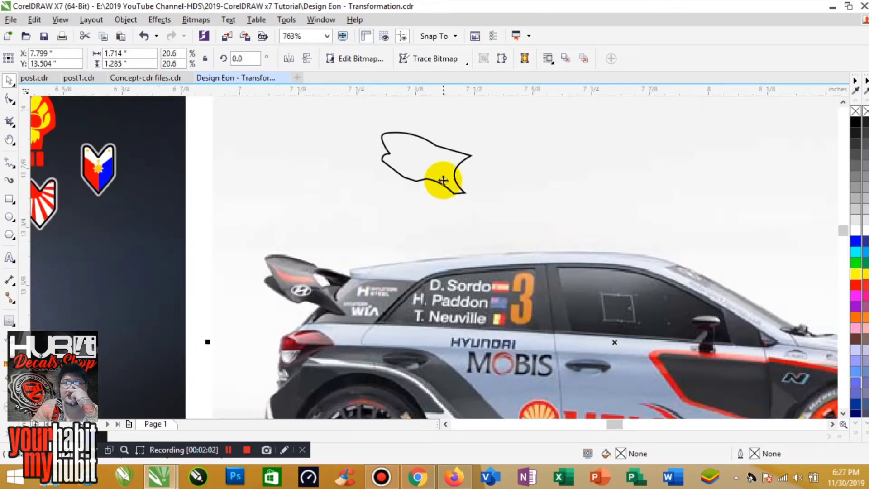
{"action": "left_click_drag", "start_coordinate": [430, 181], "coordinate": [311, 300]}
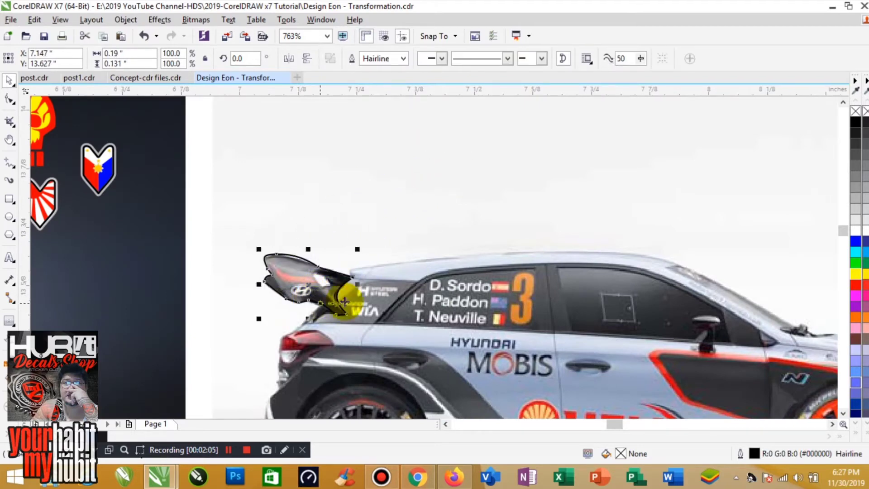
Intersect the spoiler outline with the rally car photo, and move the outline and the spoiler cutout above the car
{"action": "left_click", "coordinate": [385, 276], "text": "shift"}
{"action": "left_click", "coordinate": [391, 58]}
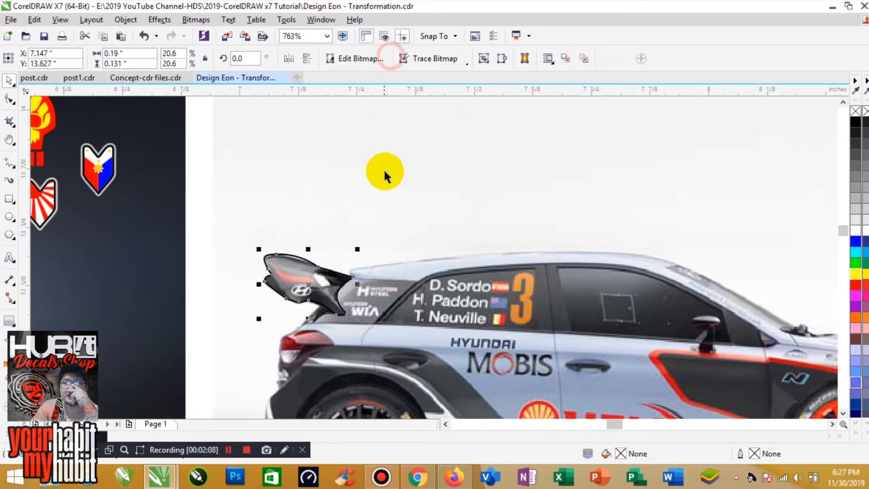
{"action": "left_click_drag", "start_coordinate": [343, 278], "coordinate": [450, 198]}
{"action": "mouse_move", "coordinate": [307, 290]}
{"action": "left_mouse_down"}
{"action": "mouse_move", "coordinate": [305, 202]}
{"action": "mouse_move", "coordinate": [304, 217]}
{"action": "left_mouse_up"}
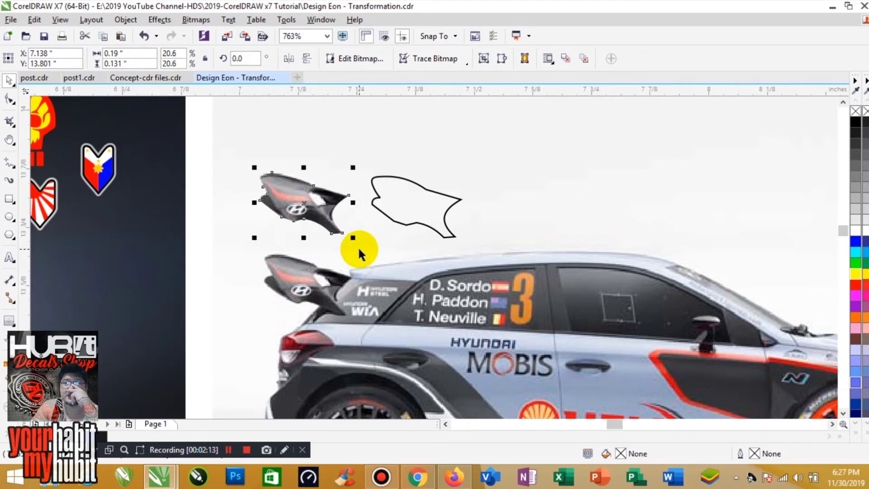
Place the enlarged, left-facing spoiler cutout on the rear roof edge of the small blue car fitted with the body kit
{"action": "scroll", "coordinate": [358, 247], "scroll_direction": "down", "scroll_amount": 5}
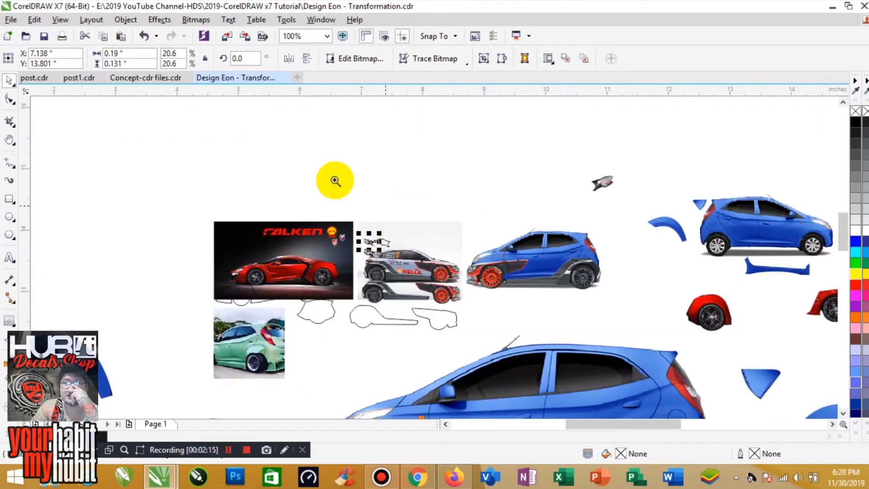
{"action": "left_click_drag", "start_coordinate": [311, 149], "coordinate": [657, 310]}
{"action": "left_click", "coordinate": [390, 210]}
{"action": "left_click", "coordinate": [214, 283]}
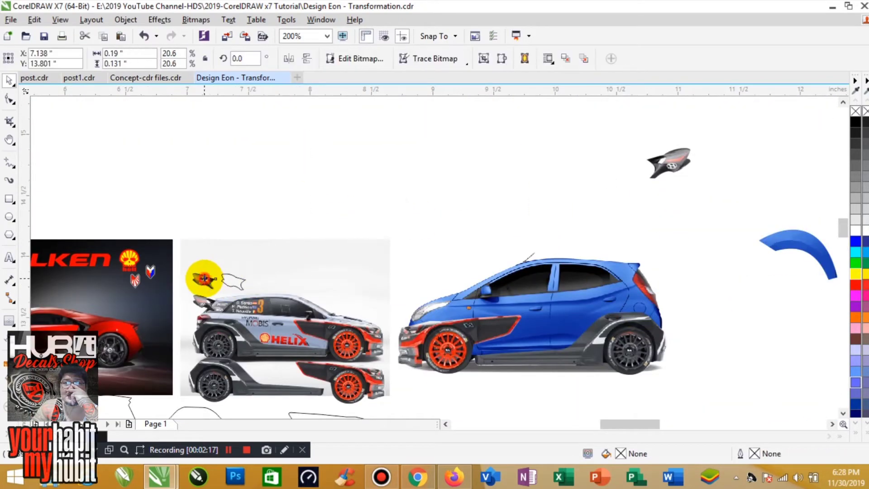
{"action": "left_click", "coordinate": [324, 194]}
{"action": "left_click_drag", "start_coordinate": [680, 165], "coordinate": [650, 266]}
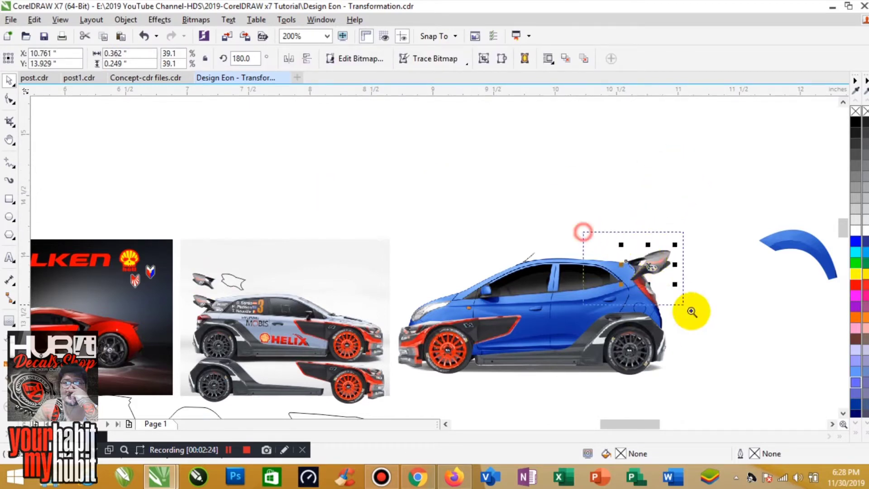
{"action": "scroll", "coordinate": [685, 319], "scroll_direction": "up", "scroll_amount": 3}
{"action": "left_click_drag", "start_coordinate": [430, 202], "coordinate": [391, 206]}
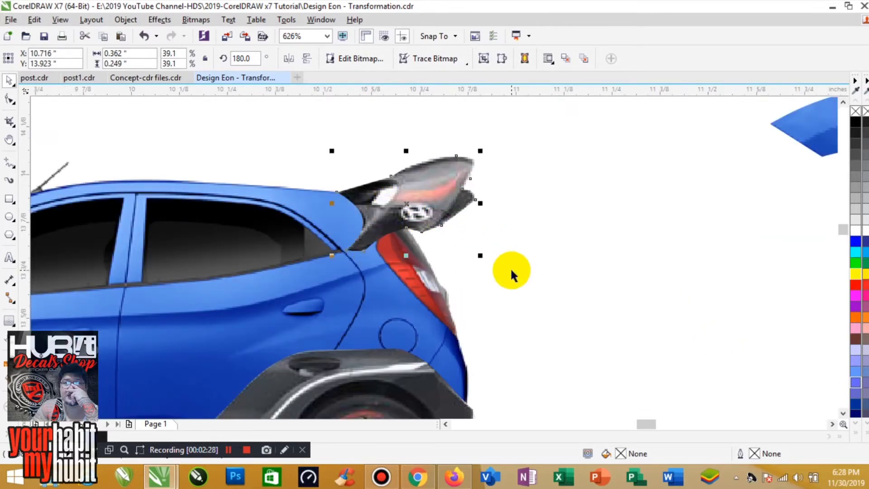
{"action": "left_click", "coordinate": [533, 270]}
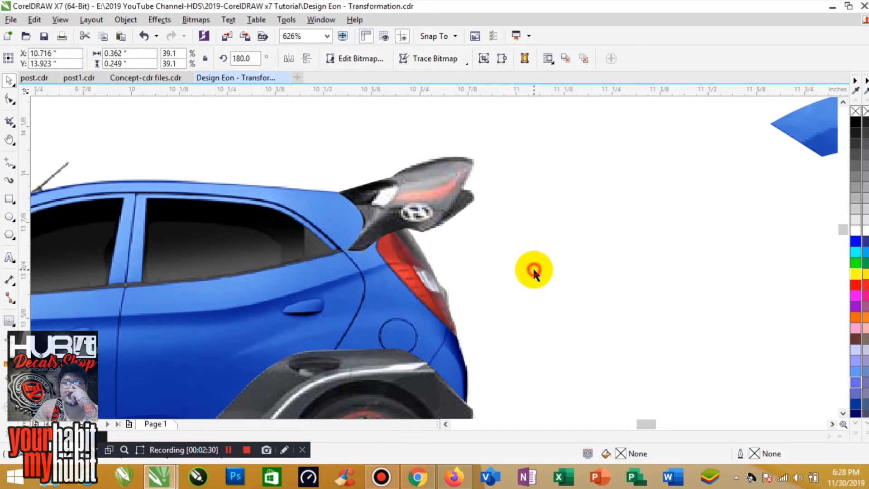
Group the modified blue car with its fitted body-kit pieces and spoiler, and save the document
{"action": "scroll", "coordinate": [534, 267], "scroll_direction": "down", "scroll_amount": 5}
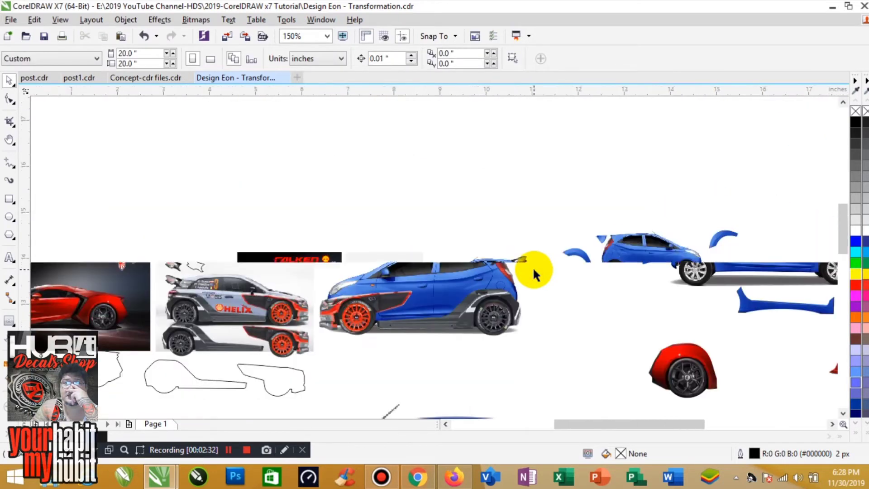
{"action": "scroll", "coordinate": [563, 329], "scroll_direction": "up", "scroll_amount": 4}
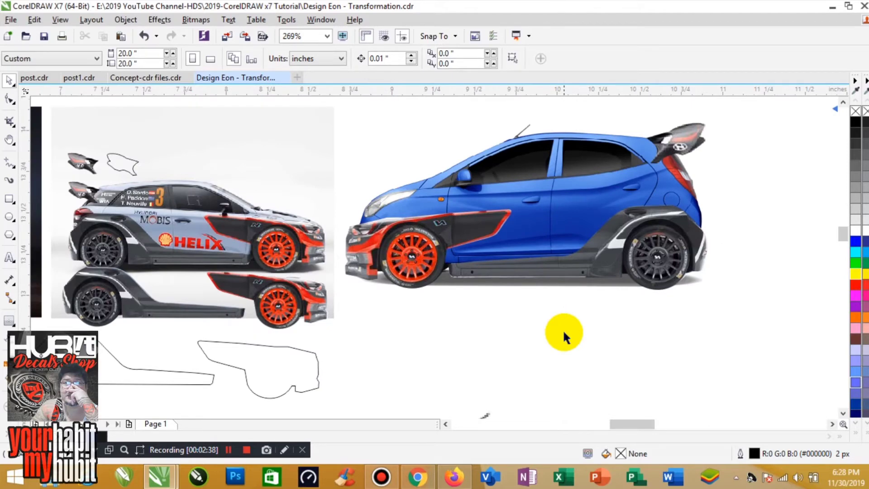
{"action": "scroll", "coordinate": [564, 329], "scroll_direction": "down", "scroll_amount": 2}
{"action": "left_click_drag", "start_coordinate": [677, 191], "coordinate": [454, 349]}
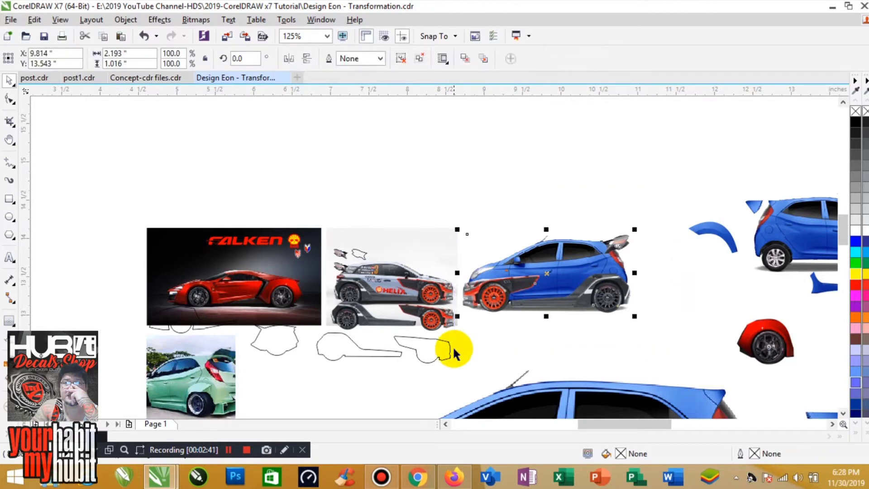
{"action": "right_click", "coordinate": [529, 285]}
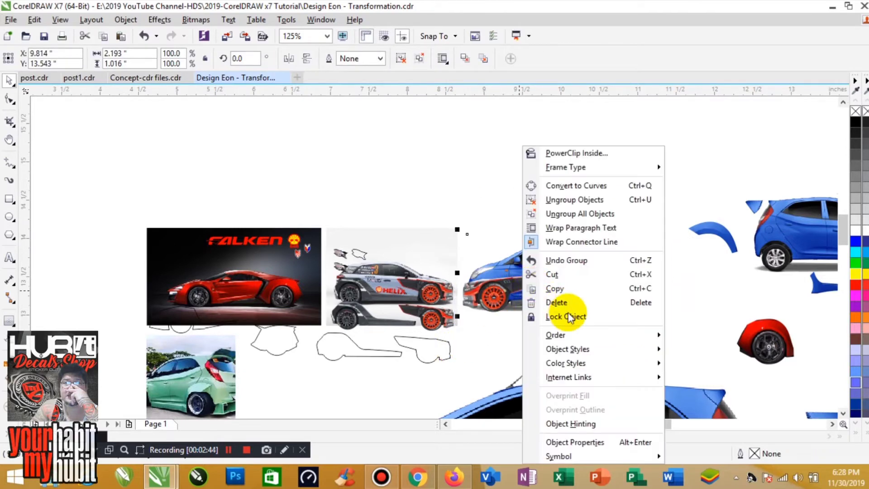
{"action": "left_click", "coordinate": [551, 317]}
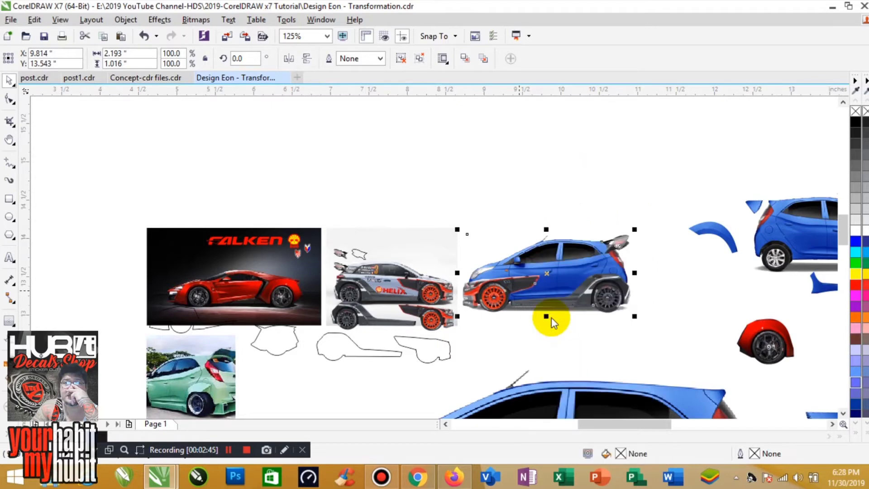
{"action": "left_click", "coordinate": [536, 336]}
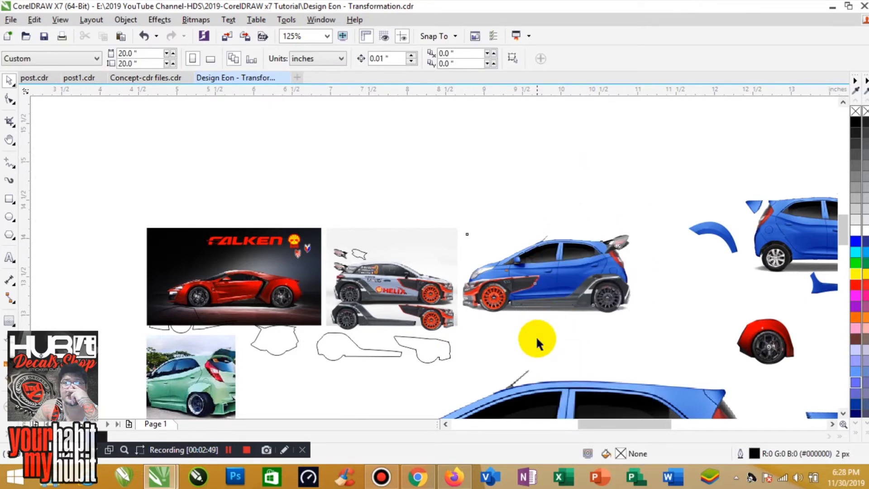
{"action": "key", "text": "ctrl+s"}
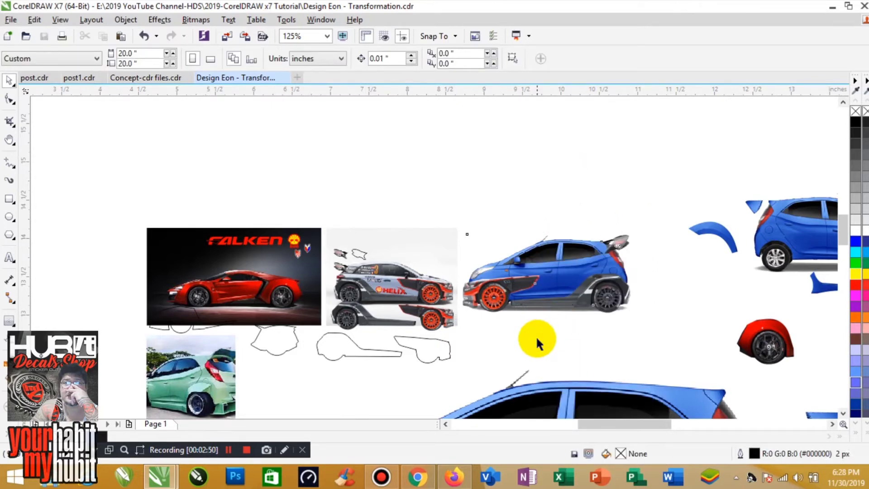
Place a copy of the yellow-and-red "hell" skull logo on the blue car's front door, enlarged to about 0.195 in wide
{"action": "left_click", "coordinate": [294, 245]}
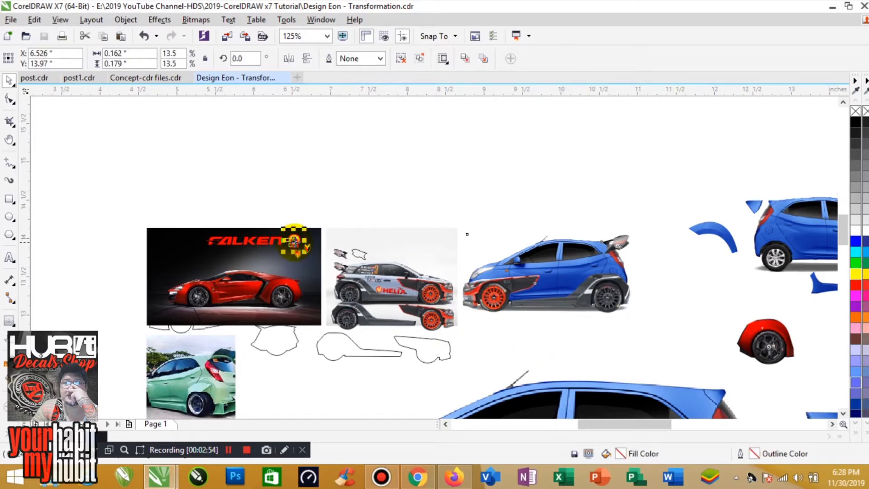
{"action": "left_click_drag", "start_coordinate": [294, 242], "coordinate": [670, 322]}
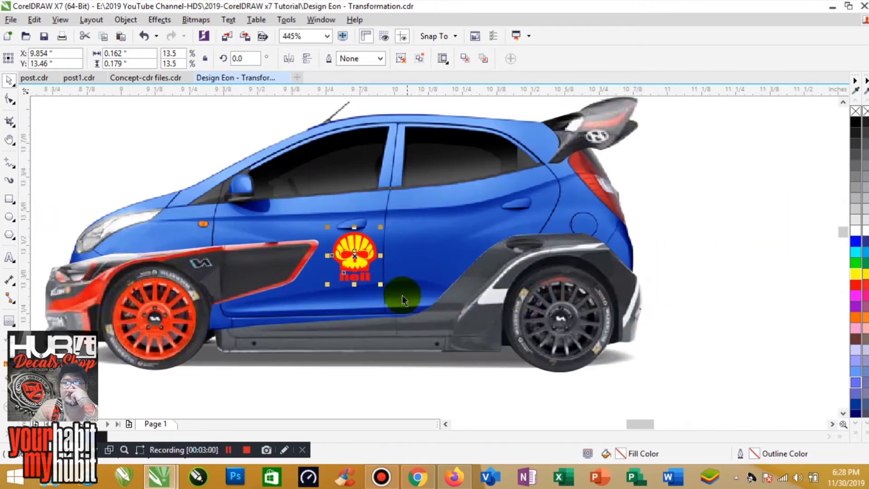
{"action": "left_click_drag", "start_coordinate": [381, 284], "coordinate": [388, 295]}
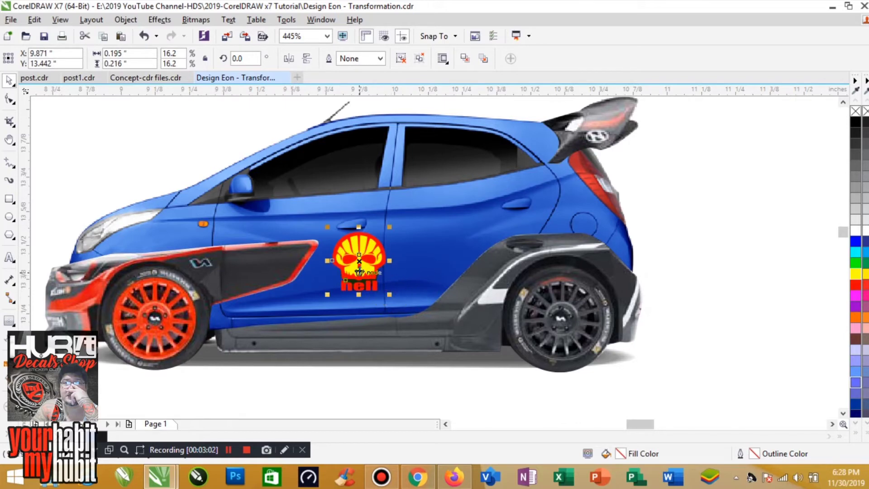
{"action": "left_click_drag", "start_coordinate": [360, 258], "coordinate": [344, 273]}
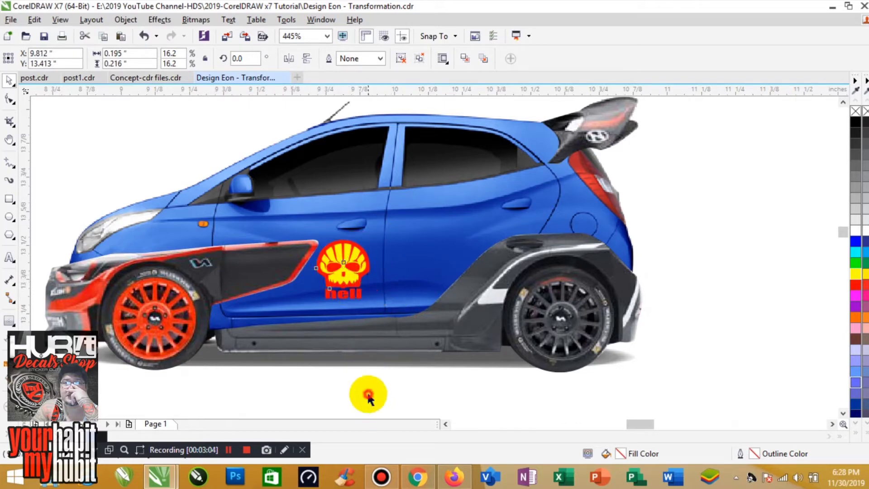
{"action": "left_click", "coordinate": [368, 398]}
Compare the rally car's door decals and front fender with those of the modified blue car
{"action": "key", "text": "F4"}
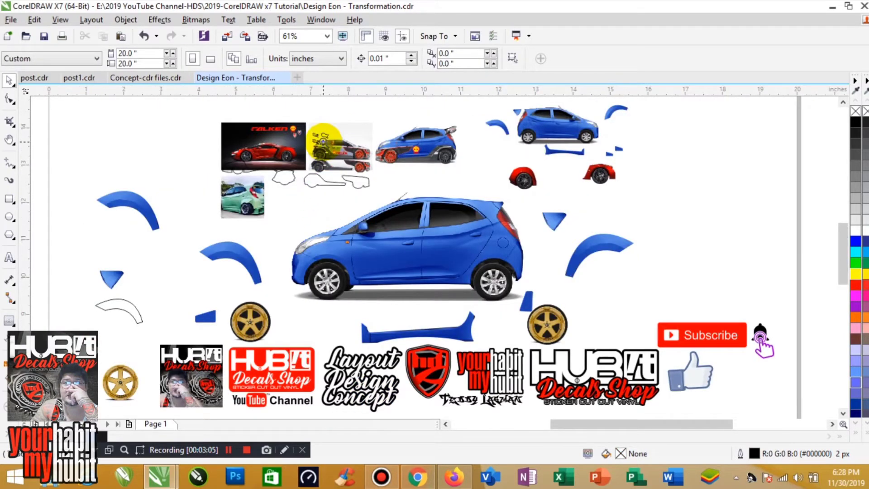
{"action": "scroll", "coordinate": [380, 172], "scroll_direction": "up", "scroll_amount": 6}
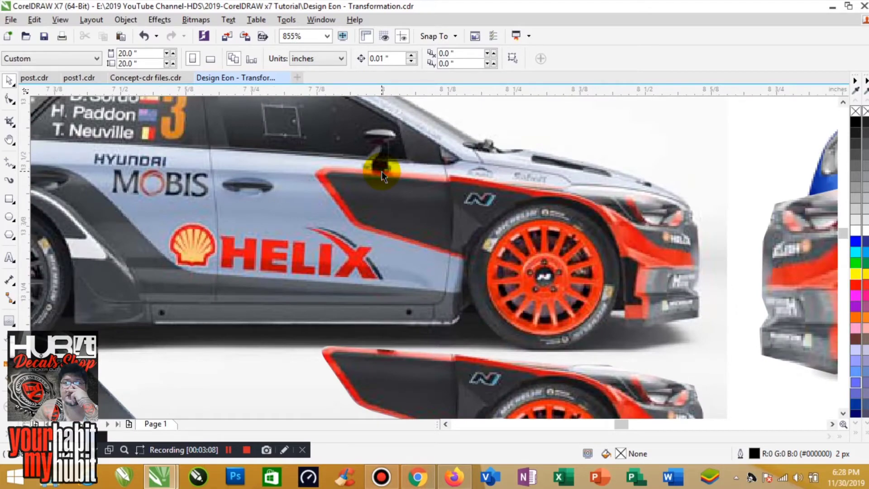
{"action": "key", "text": "h"}
{"action": "left_click_drag", "start_coordinate": [532, 267], "coordinate": [318, 266]}
{"action": "left_click_drag", "start_coordinate": [595, 311], "coordinate": [335, 312]}
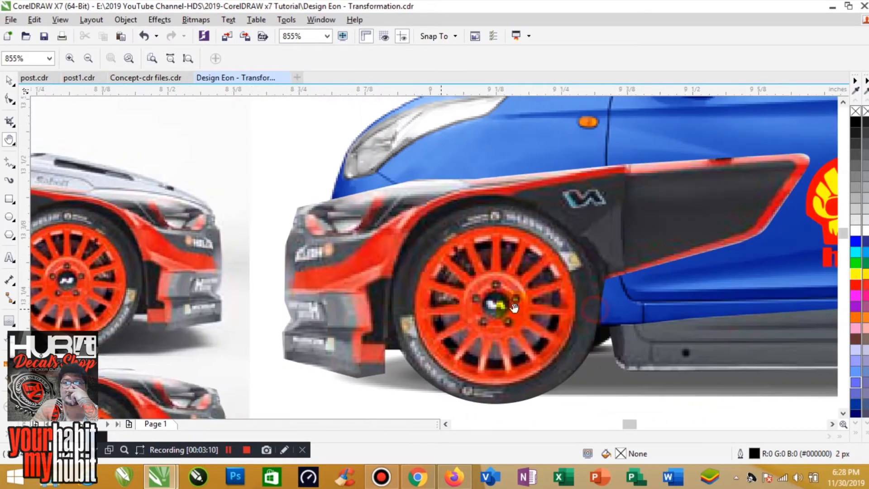
{"action": "left_click_drag", "start_coordinate": [558, 307], "coordinate": [443, 305]}
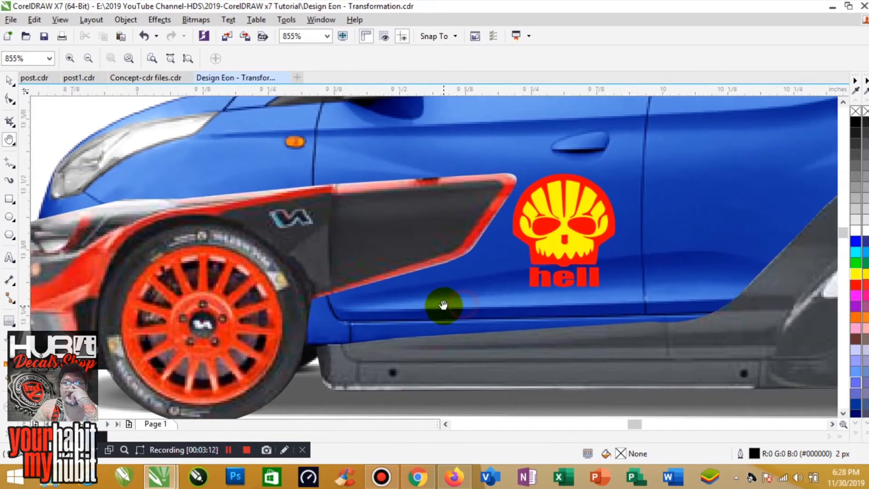
{"action": "scroll", "coordinate": [444, 304], "scroll_direction": "down", "scroll_amount": 6}
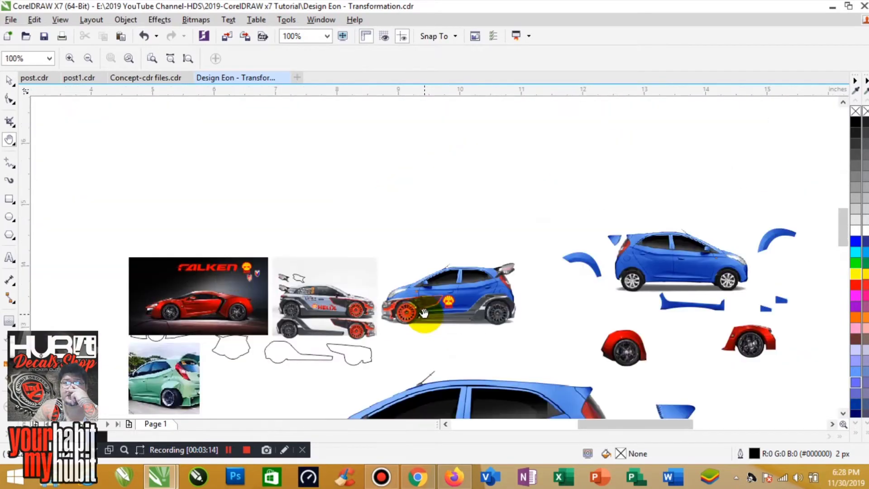
Place a copy of the red FALKEN lettering on the blue car's front door, shrunk to about 0.278 in wide
{"action": "left_click_drag", "start_coordinate": [172, 247], "coordinate": [567, 335]}
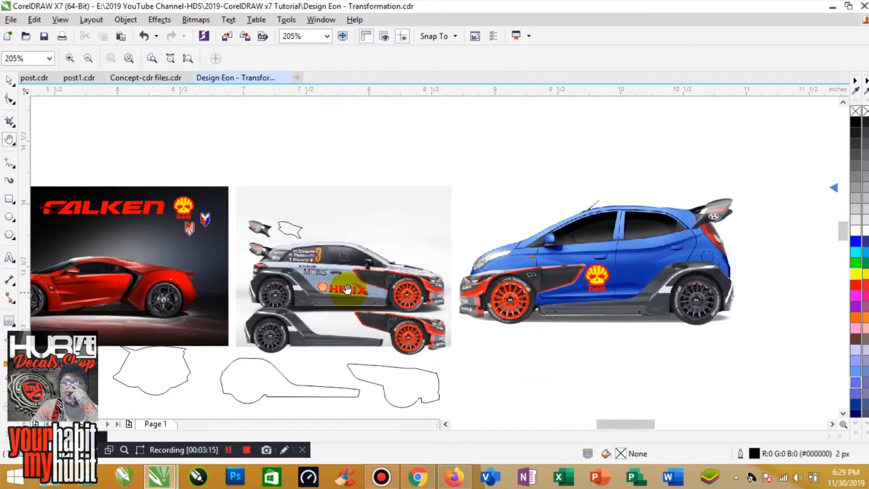
{"action": "left_click", "coordinate": [10, 80]}
{"action": "left_click", "coordinate": [106, 209]}
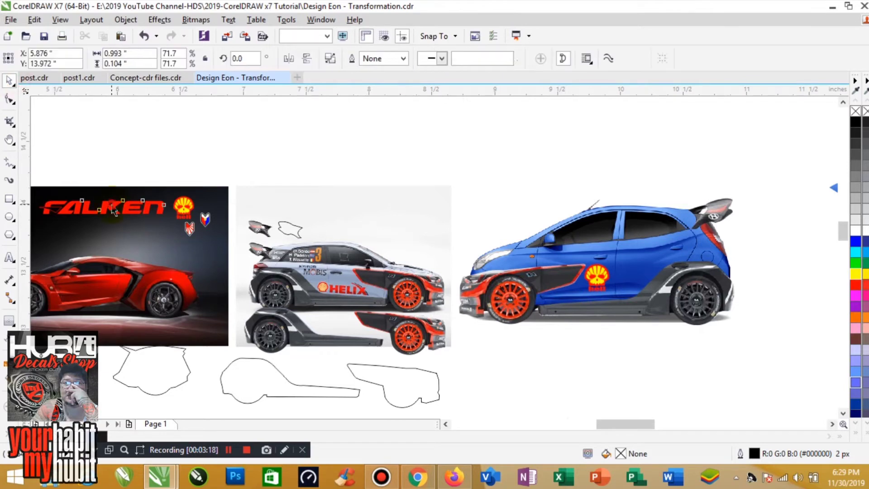
{"action": "left_click_drag", "start_coordinate": [106, 208], "coordinate": [636, 261]}
{"action": "key", "text": "z"}
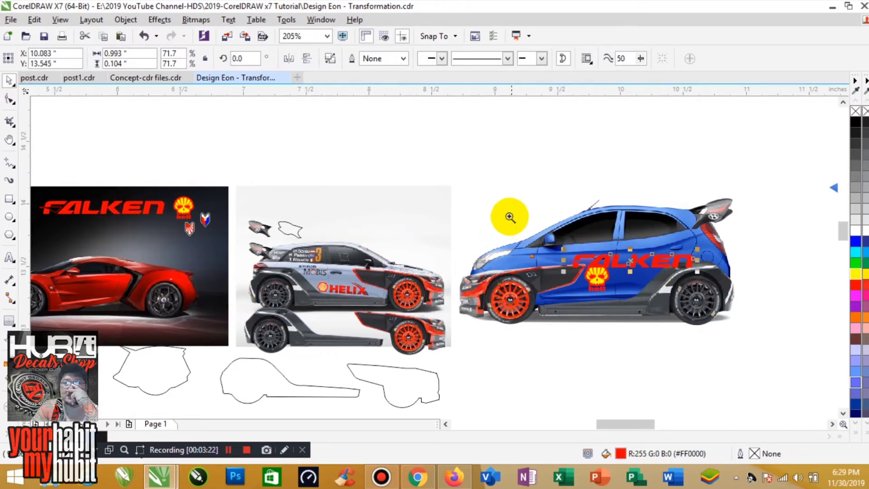
{"action": "left_click_drag", "start_coordinate": [508, 213], "coordinate": [783, 307]}
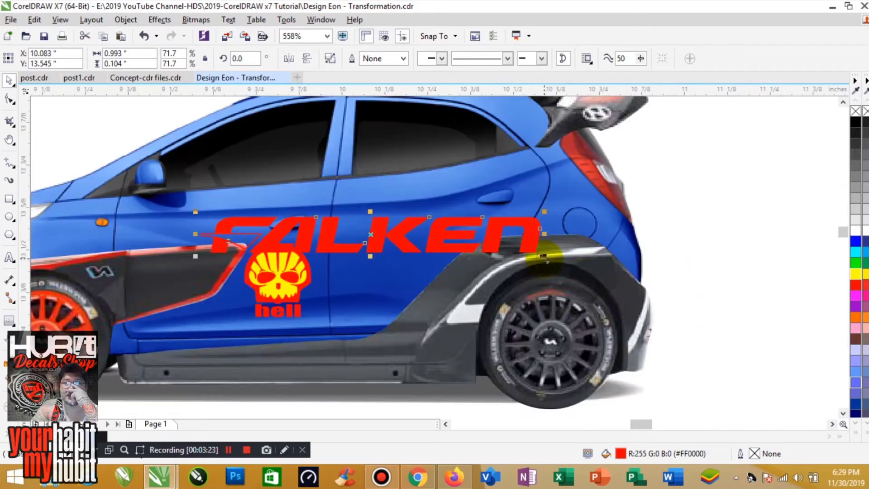
{"action": "mouse_move", "coordinate": [544, 256]}
{"action": "left_mouse_down"}
{"action": "mouse_move", "coordinate": [521, 237]}
{"action": "mouse_move", "coordinate": [301, 238]}
{"action": "mouse_move", "coordinate": [246, 219]}
{"action": "left_mouse_up"}
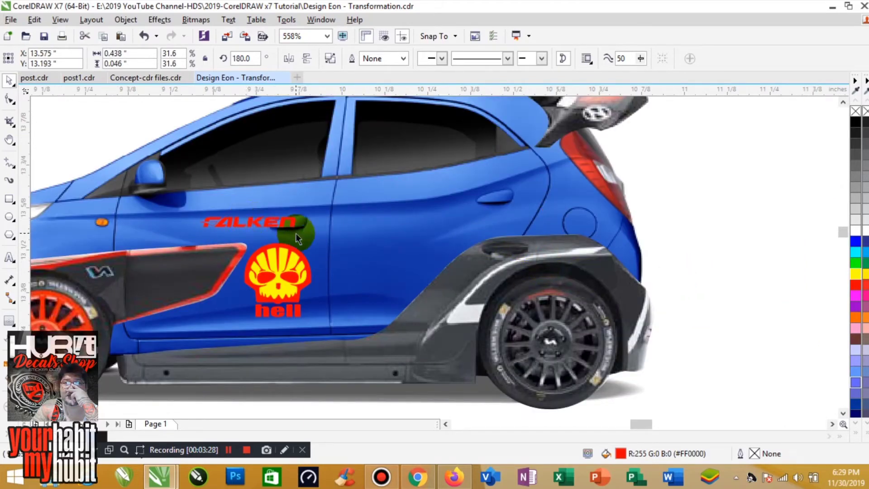
Put the small FALKEN lettering on the rear window and a larger white duplicate, tilted about 16.4°, across the rear door
{"action": "left_click_drag", "start_coordinate": [295, 233], "coordinate": [387, 234]}
{"action": "right_click", "coordinate": [387, 233]}
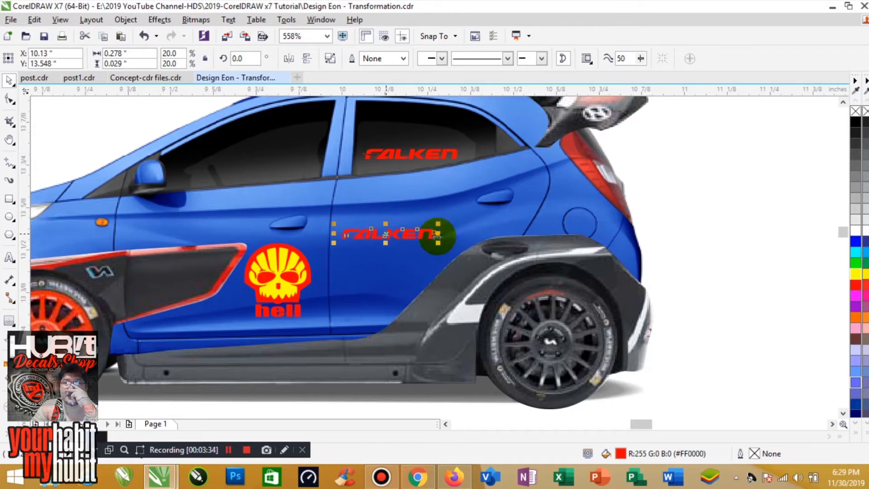
{"action": "left_click_drag", "start_coordinate": [669, 246], "coordinate": [548, 299]}
{"action": "left_click_drag", "start_coordinate": [439, 255], "coordinate": [407, 254]}
{"action": "left_click_drag", "start_coordinate": [503, 211], "coordinate": [588, 172]}
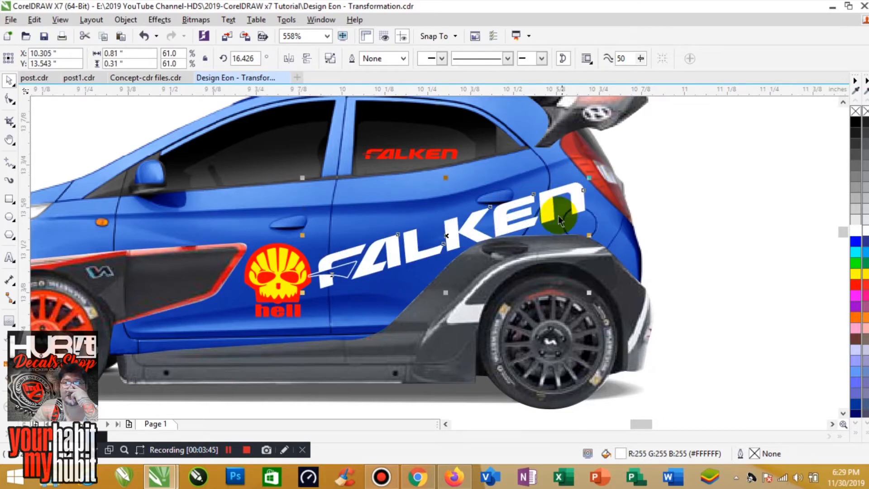
Shrink the skull logo slightly on the front door, keeping it beside the start of the white FALKEN lettering
{"action": "left_click", "coordinate": [288, 276]}
{"action": "left_click_drag", "start_coordinate": [316, 240], "coordinate": [284, 275]}
{"action": "left_click", "coordinate": [718, 274]}
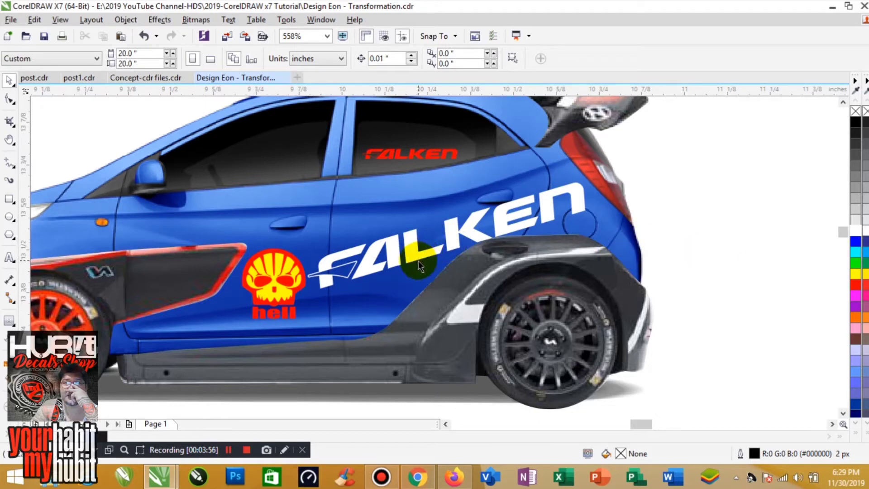
Move the red rear-window FALKEN lettering onto the side skirt, enlarged to about 0.462 in wide and filled with white
{"action": "scroll", "coordinate": [524, 274], "scroll_direction": "down", "scroll_amount": 5}
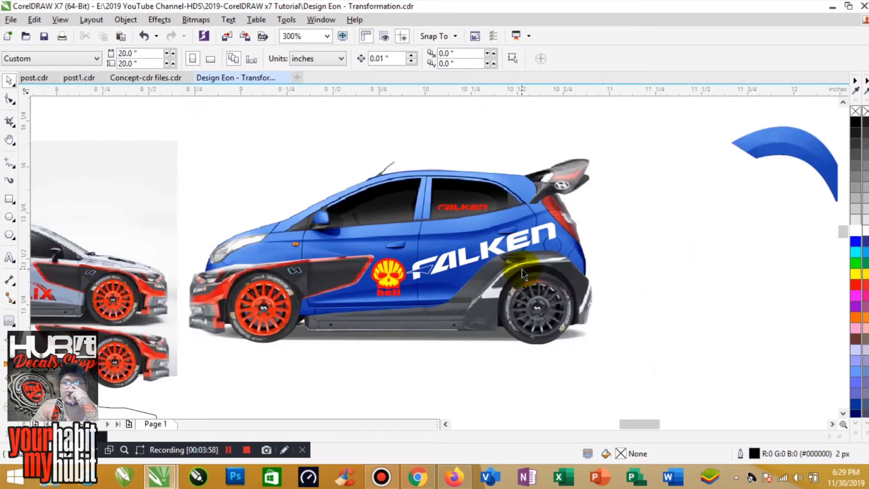
{"action": "left_click_drag", "start_coordinate": [349, 213], "coordinate": [578, 305]}
{"action": "left_click", "coordinate": [532, 189]}
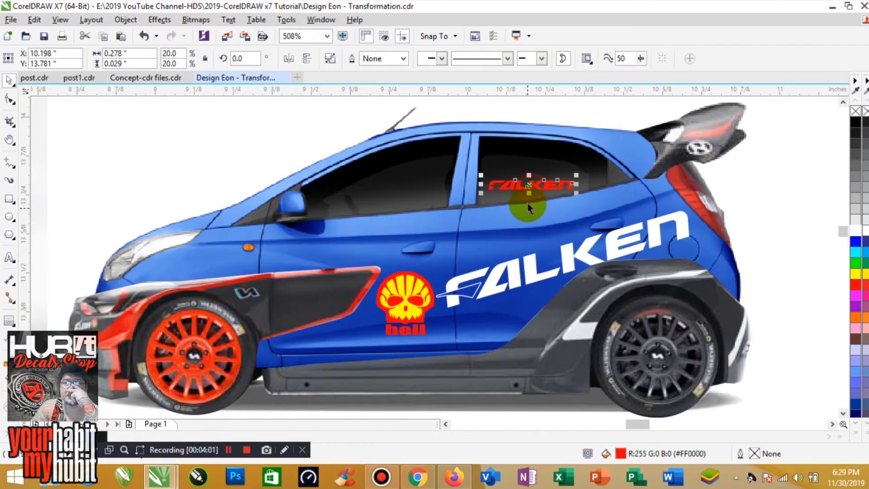
{"action": "left_click_drag", "start_coordinate": [528, 188], "coordinate": [318, 383]}
{"action": "left_click_drag", "start_coordinate": [372, 371], "coordinate": [453, 362]}
{"action": "left_click", "coordinate": [856, 226]}
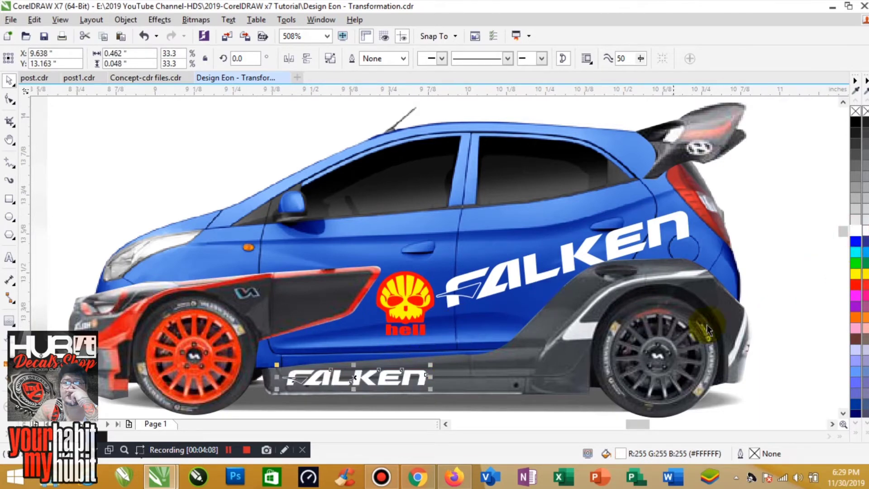
Reduce the side skirt's FALKEN lettering to about 0.346 in wide and position it near the skirt's front end
{"action": "left_click", "coordinate": [792, 313]}
{"action": "left_click", "coordinate": [387, 381]}
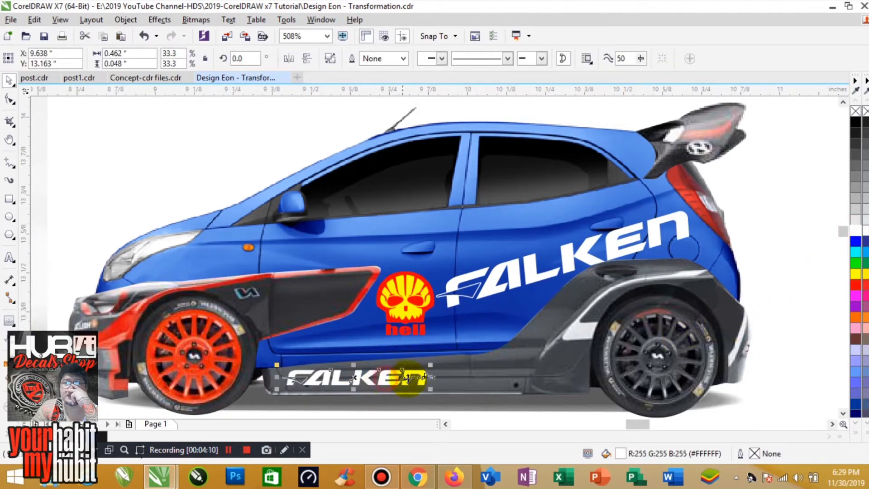
{"action": "left_click_drag", "start_coordinate": [436, 370], "coordinate": [400, 371]}
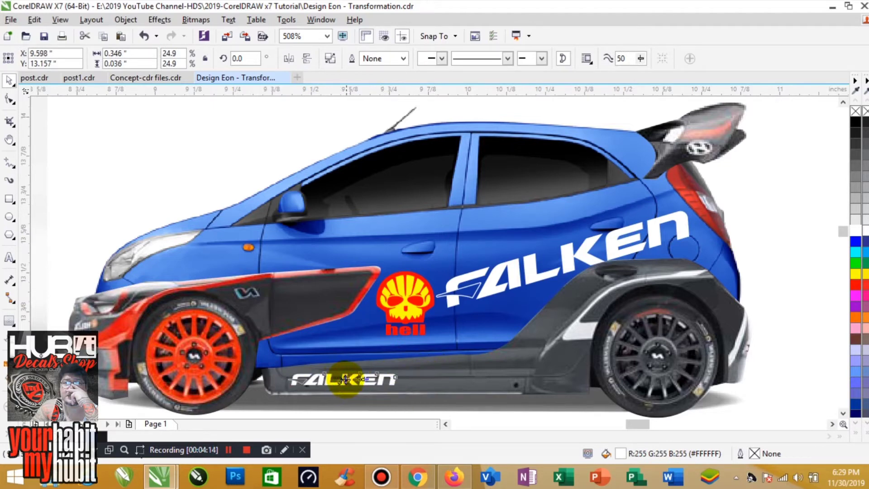
{"action": "left_click", "coordinate": [780, 327]}
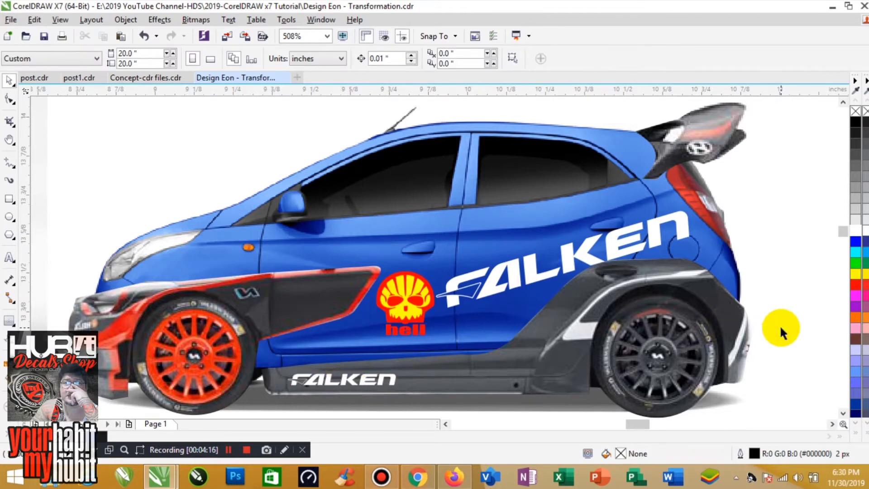
Place a copy of the HUBit Decals Shop logo on the decorated car, reduced to about 0.607 in wide
{"action": "key", "text": "F4"}
{"action": "left_click", "coordinate": [629, 401]}
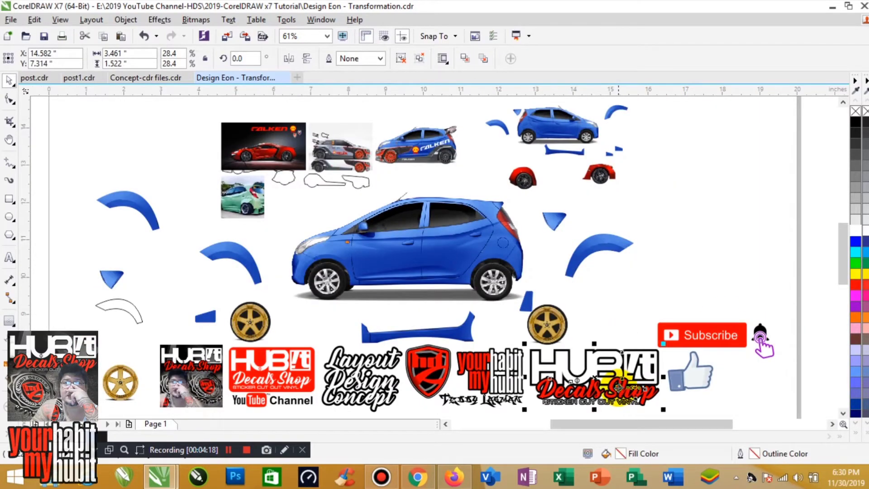
{"action": "left_click_drag", "start_coordinate": [621, 390], "coordinate": [434, 168]}
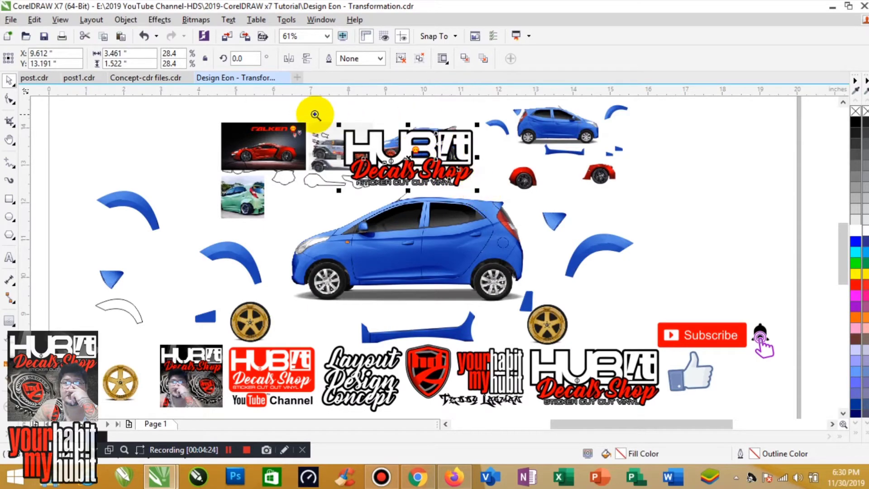
{"action": "key", "text": "shift+F2"}
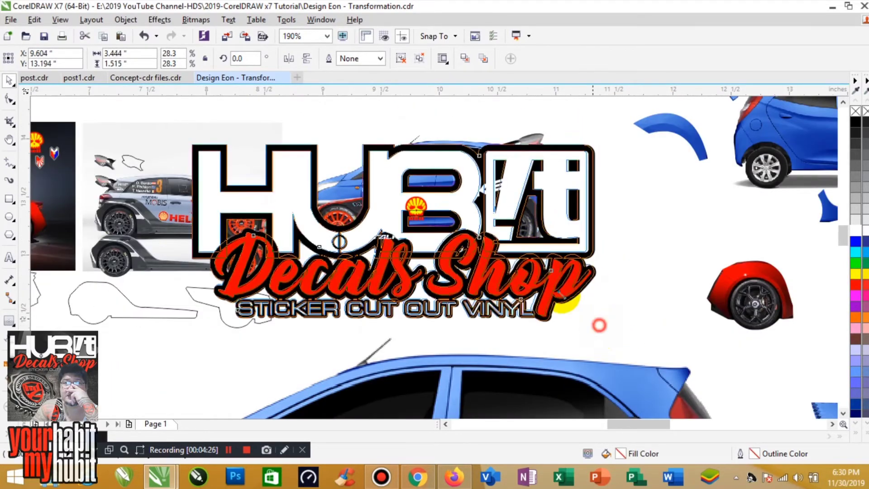
{"action": "left_click_drag", "start_coordinate": [602, 326], "coordinate": [442, 233]}
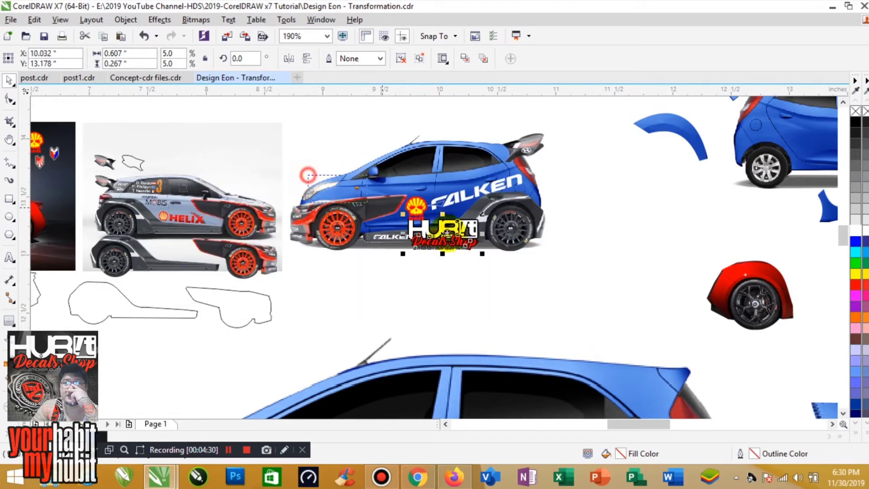
Shrink the HUBit Decals Shop logo to about 0.207 in wide and position it at the rear end of the side skirt
{"action": "scroll", "coordinate": [549, 272], "scroll_direction": "up", "scroll_amount": 4}
{"action": "left_click_drag", "start_coordinate": [614, 242], "coordinate": [480, 299]}
{"action": "left_click_drag", "start_coordinate": [456, 330], "coordinate": [534, 306]}
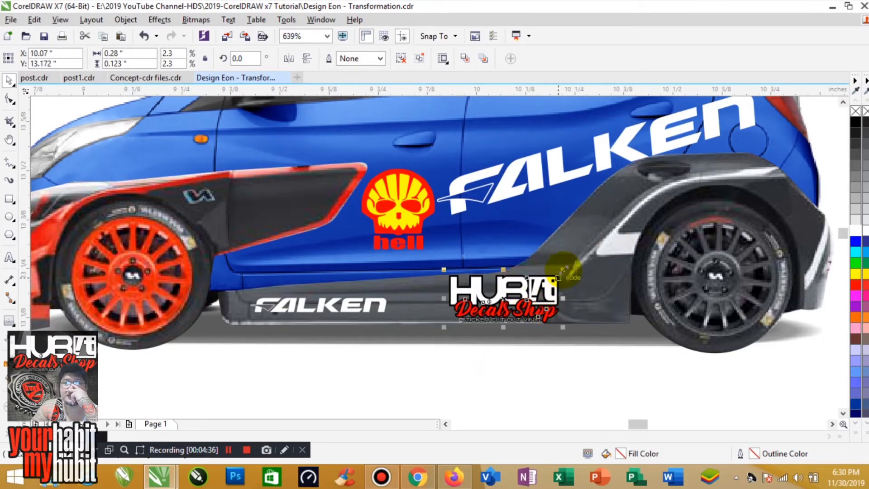
{"action": "mouse_move", "coordinate": [561, 270]}
{"action": "left_mouse_down"}
{"action": "mouse_move", "coordinate": [541, 290]}
{"action": "mouse_move", "coordinate": [547, 277]}
{"action": "left_mouse_up"}
{"action": "left_click_drag", "start_coordinate": [525, 319], "coordinate": [590, 303]}
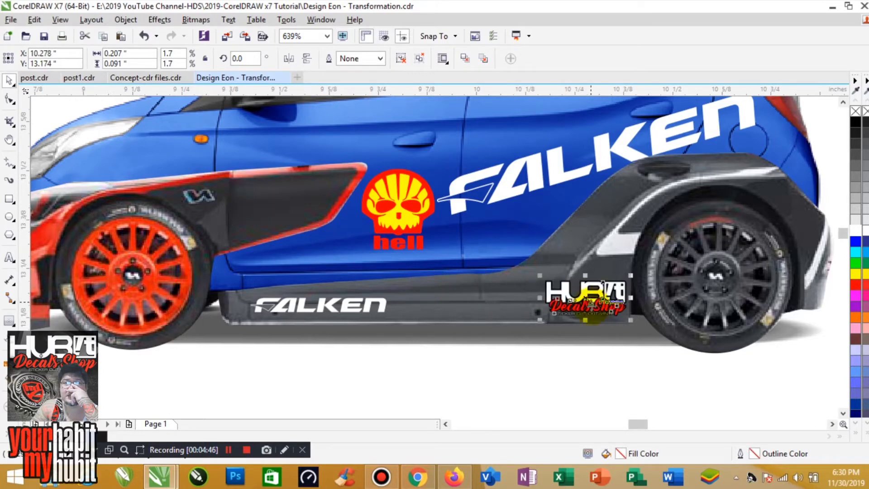
{"action": "left_click", "coordinate": [589, 360]}
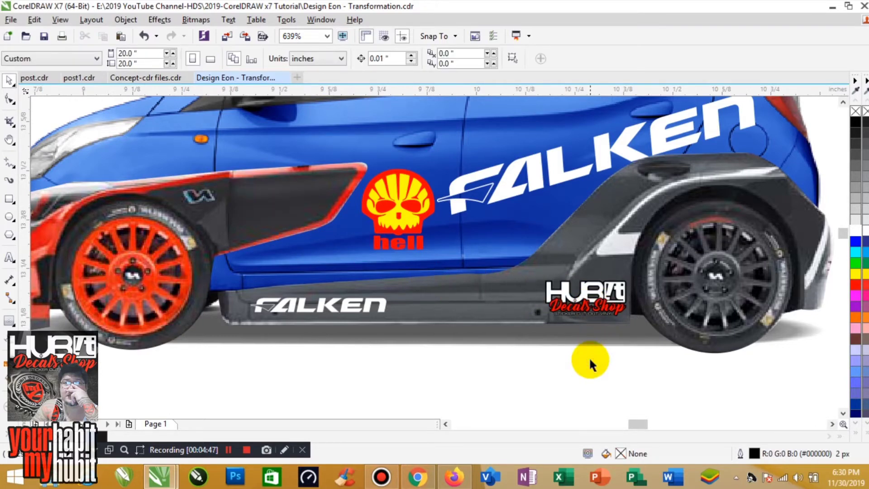
Reduce the side skirt's HUBit logo further to about 0.151 in wide, keeping it just ahead of the rear wheel
{"action": "key", "text": "XF86AudioLowerVolume"}
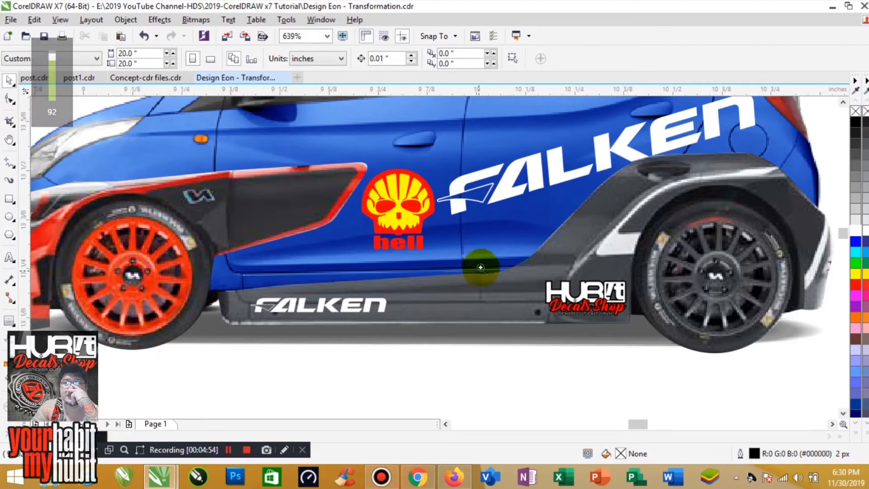
{"action": "left_click_drag", "start_coordinate": [499, 249], "coordinate": [702, 349]}
{"action": "left_click", "coordinate": [384, 259]}
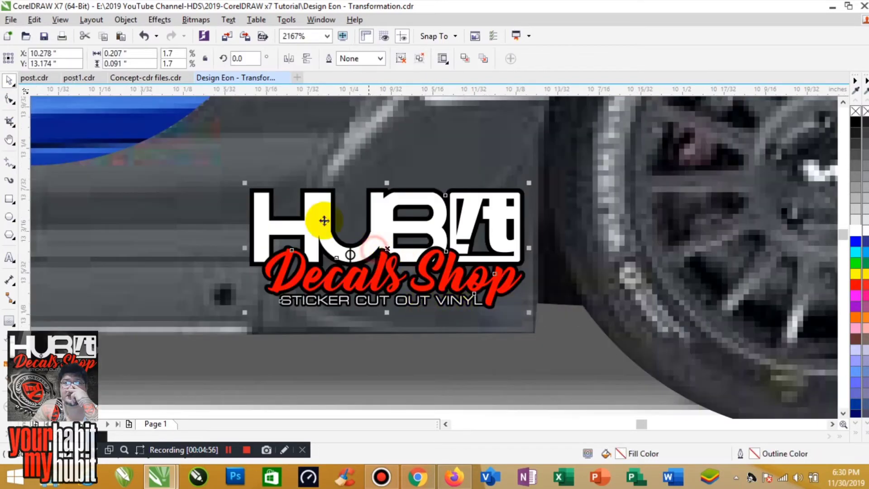
{"action": "left_click_drag", "start_coordinate": [244, 183], "coordinate": [318, 216]}
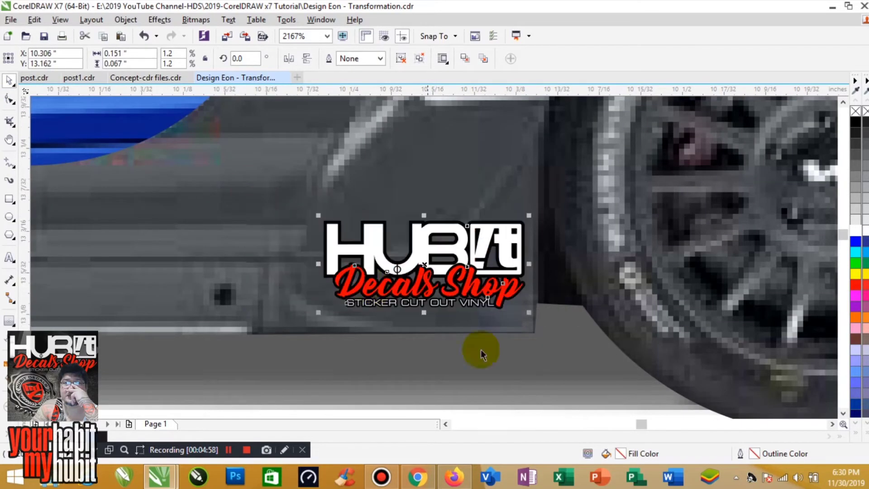
{"action": "left_click", "coordinate": [498, 371]}
Add the number 6 as text beside the decorated car and set its font to Impact
{"action": "key", "text": "F4"}
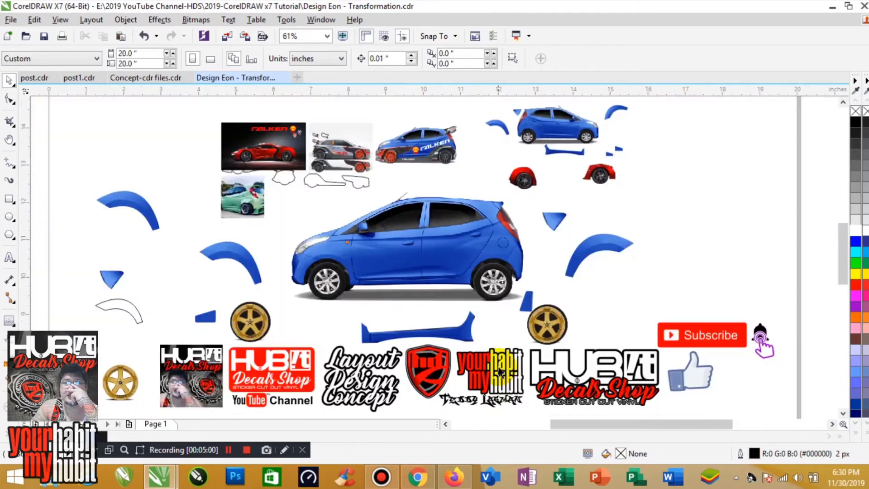
{"action": "key", "text": "z"}
{"action": "left_click_drag", "start_coordinate": [359, 120], "coordinate": [481, 177]}
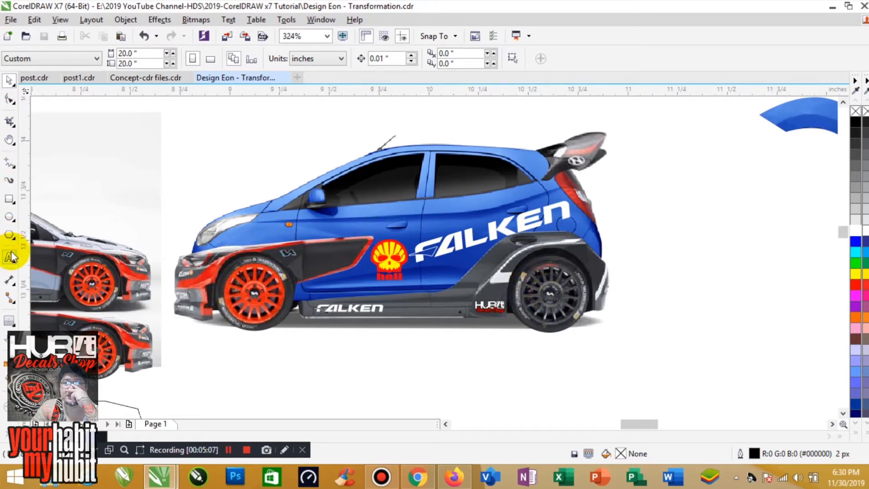
{"action": "left_click", "coordinate": [152, 174]}
{"action": "type", "text": "6"}
{"action": "left_click", "coordinate": [9, 80]}
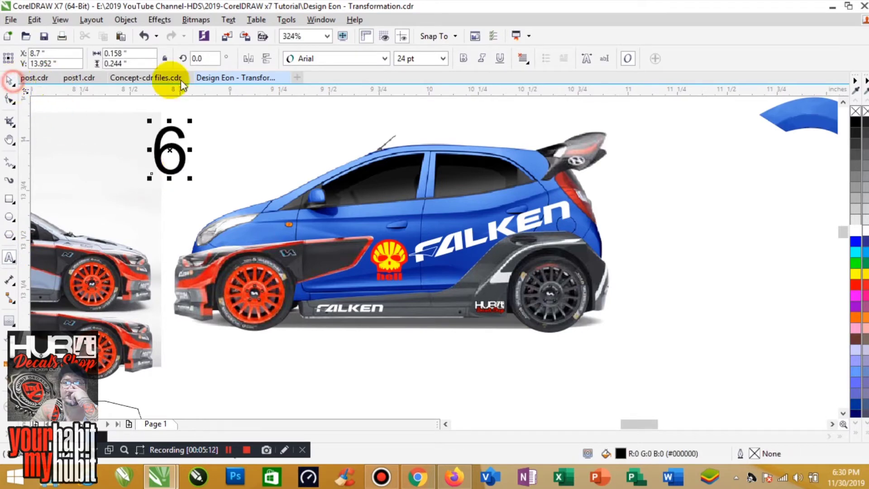
{"action": "left_click", "coordinate": [369, 58]}
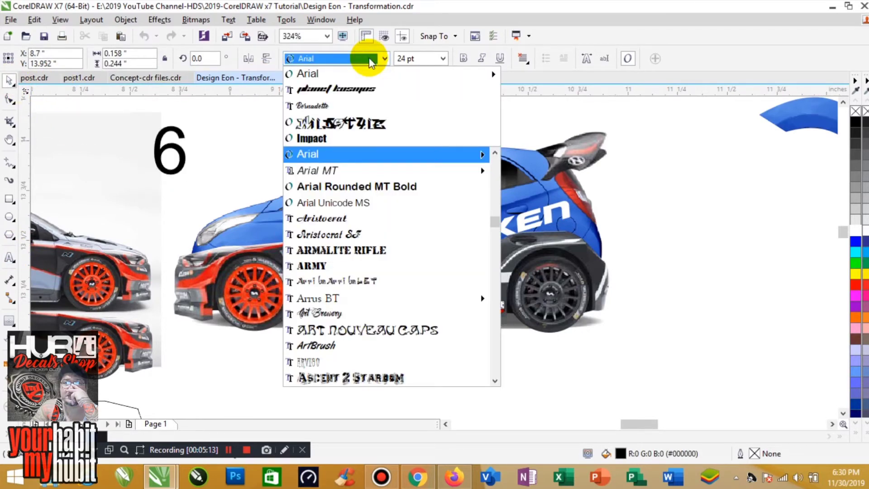
{"action": "type", "text": "impact"}
{"action": "key", "text": "Return"}
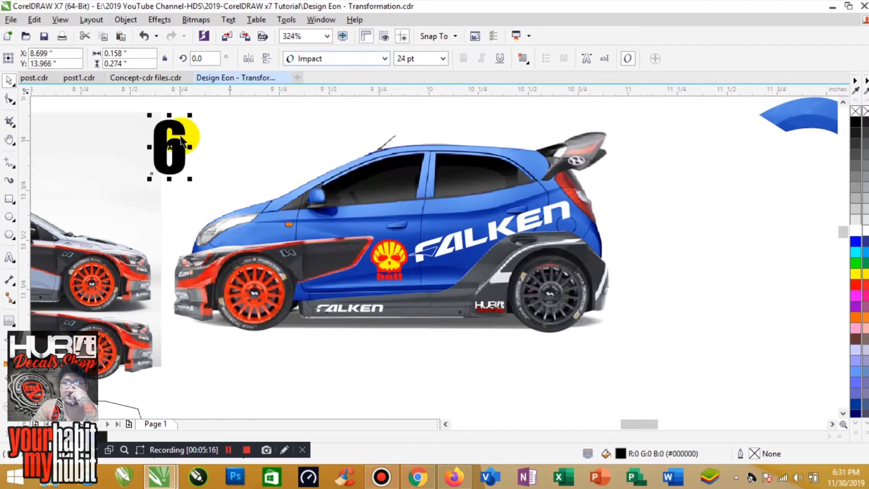
Move the number 6 onto the rear door window, fill it white, and shrink it to about 13.7 pt
{"action": "left_click_drag", "start_coordinate": [181, 141], "coordinate": [478, 182]}
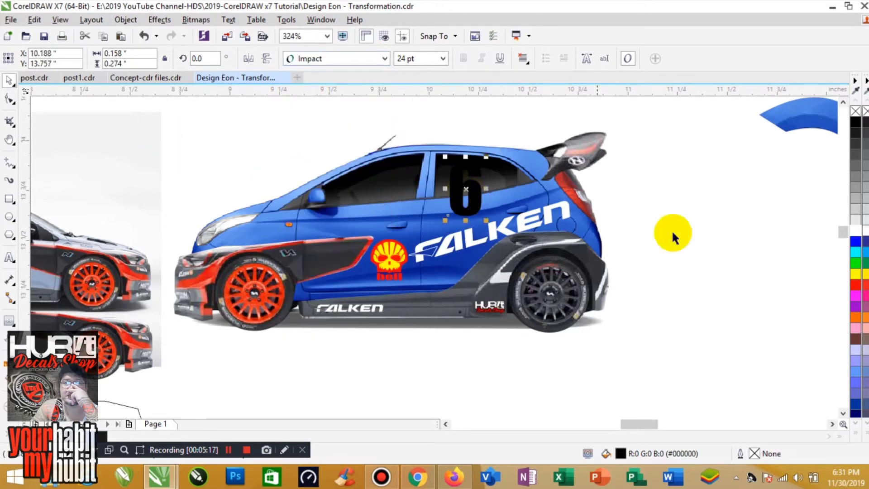
{"action": "left_click", "coordinate": [854, 233]}
{"action": "left_click_drag", "start_coordinate": [485, 221], "coordinate": [450, 174]}
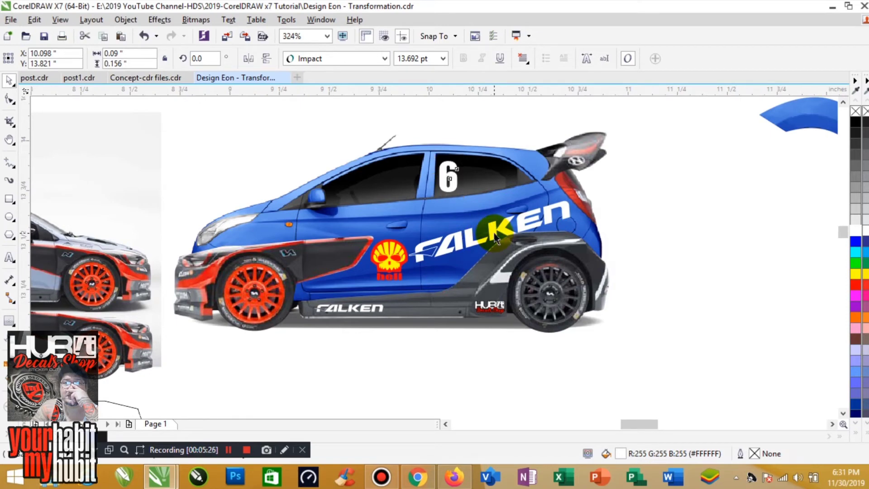
Convert the window number to curves and place a duplicate about 0.08 in wide on the front fender above the wheel
{"action": "key", "text": "ctrl+q"}
{"action": "left_click_drag", "start_coordinate": [448, 179], "coordinate": [324, 232]}
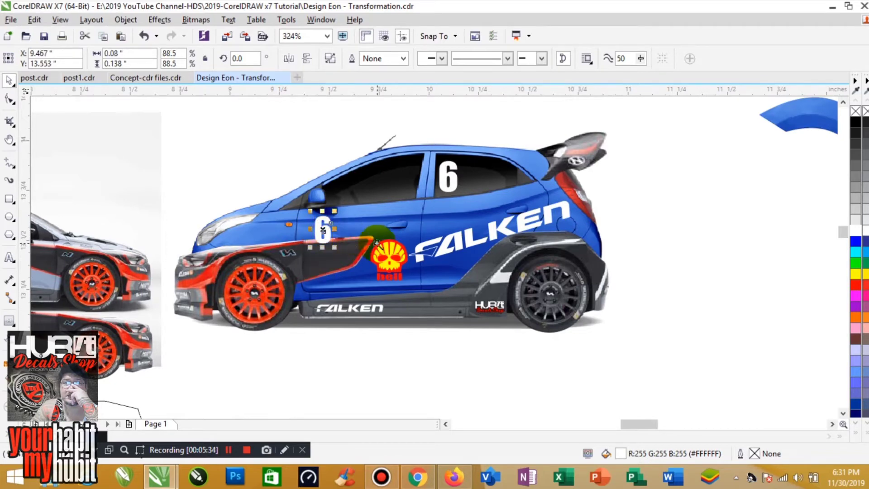
{"action": "left_click_drag", "start_coordinate": [260, 180], "coordinate": [443, 323]}
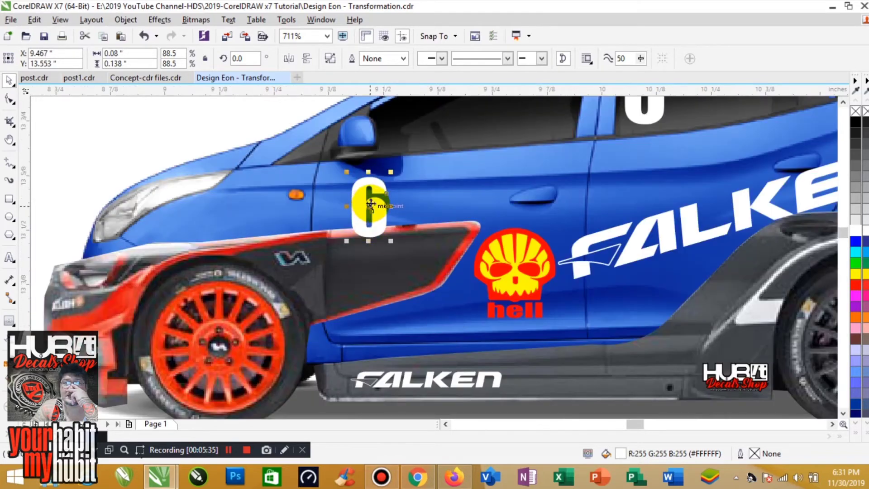
{"action": "left_click_drag", "start_coordinate": [320, 225], "coordinate": [262, 229]}
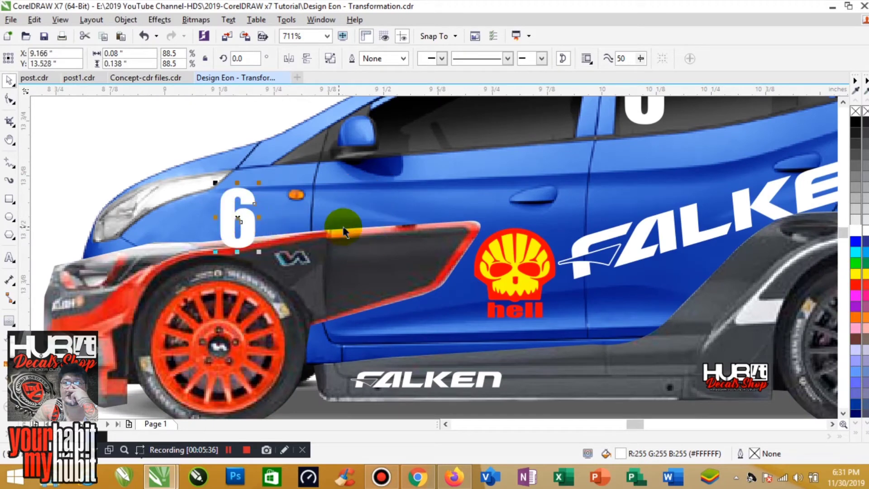
Draw a white-filled rectangle about 0.201 × 0.255 in on the front door, with corners rounded to about 0.016 in
{"action": "left_click", "coordinate": [9, 201]}
{"action": "left_click_drag", "start_coordinate": [339, 174], "coordinate": [426, 285]}
{"action": "left_click", "coordinate": [9, 99]}
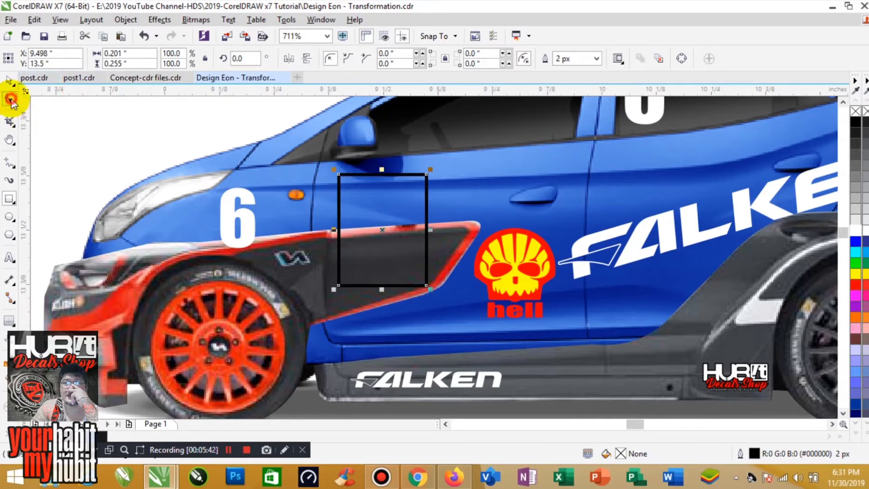
{"action": "left_click_drag", "start_coordinate": [339, 175], "coordinate": [345, 176]}
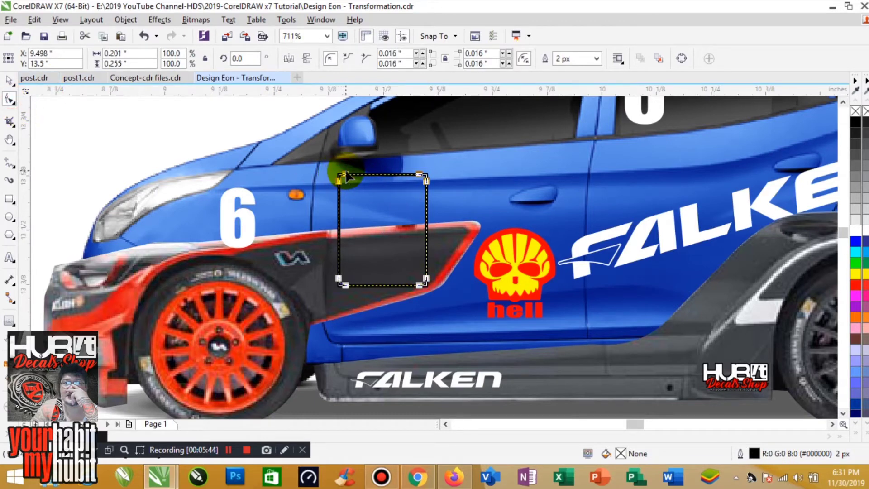
{"action": "left_click", "coordinate": [10, 80]}
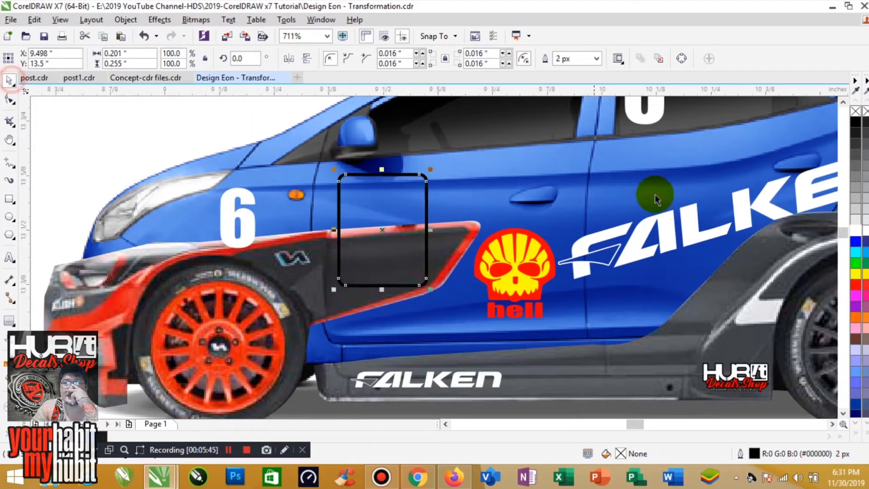
{"action": "left_click", "coordinate": [855, 230]}
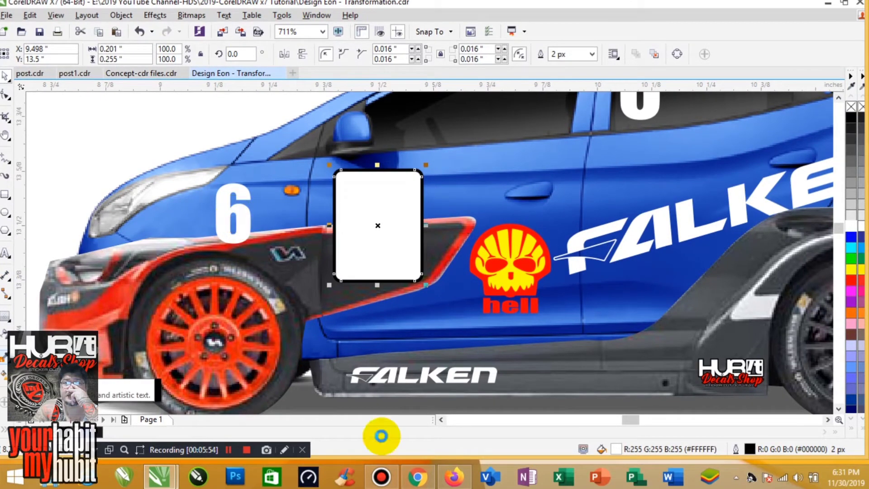
{"action": "left_click", "coordinate": [230, 450]}
{"action": "left_click", "coordinate": [229, 450]}
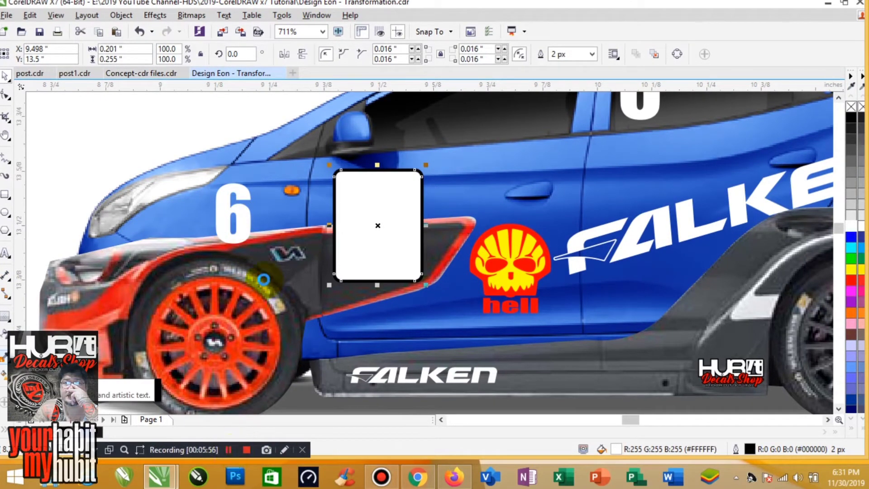
{"action": "left_click", "coordinate": [229, 450]}
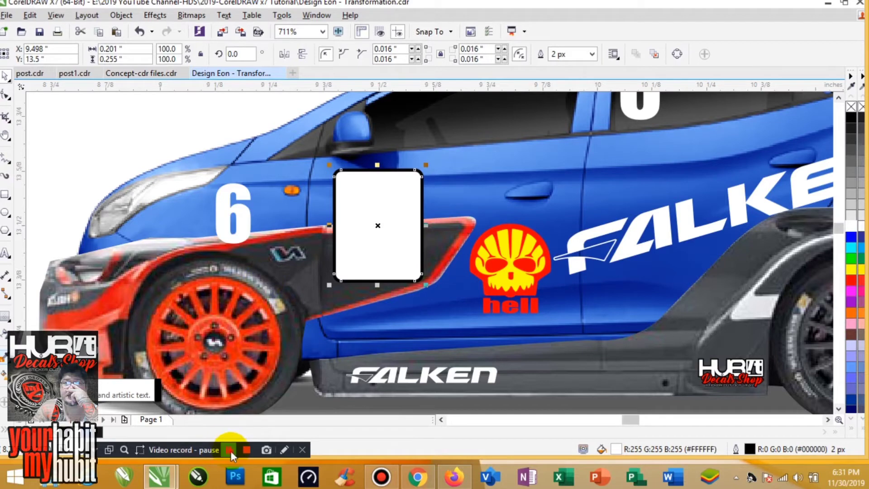
{"action": "left_click", "coordinate": [229, 450]}
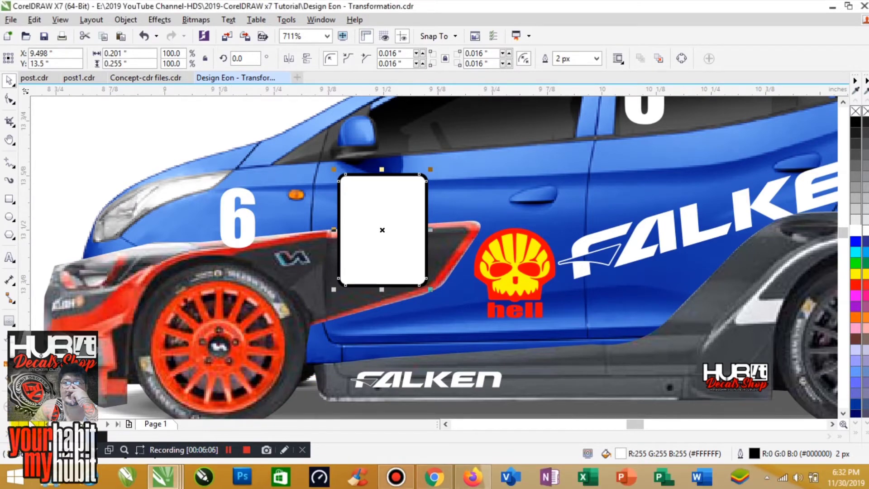
Make the rounded rectangle a light grey (#CCCCCC) panel without outline, about 0.118 × 0.149 in, on the front door beneath the mirror
{"action": "left_click", "coordinate": [6, 433]}
{"action": "left_click", "coordinate": [56, 299]}
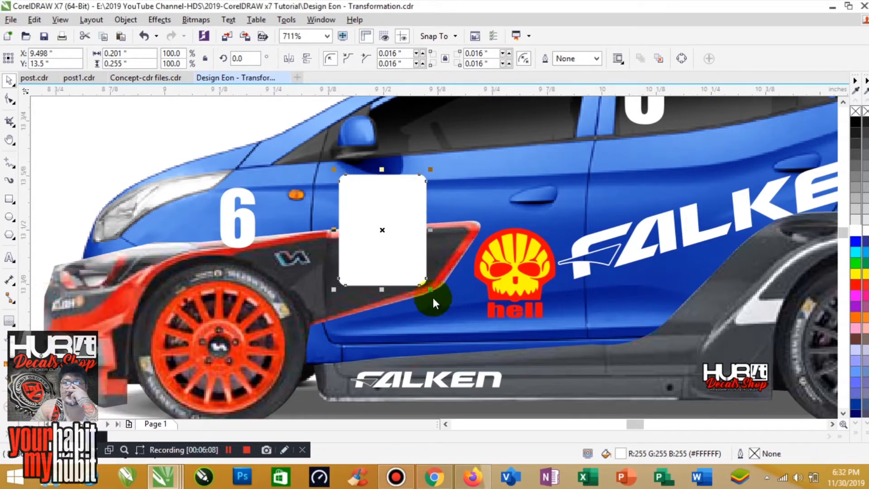
{"action": "left_click", "coordinate": [422, 277]}
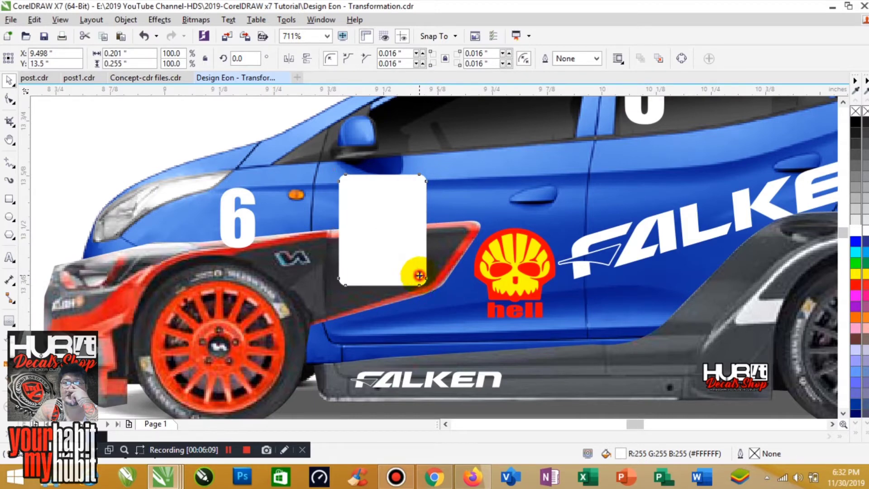
{"action": "left_click", "coordinate": [420, 275]}
{"action": "left_click_drag", "start_coordinate": [429, 291], "coordinate": [364, 208]}
{"action": "left_click", "coordinate": [856, 211]}
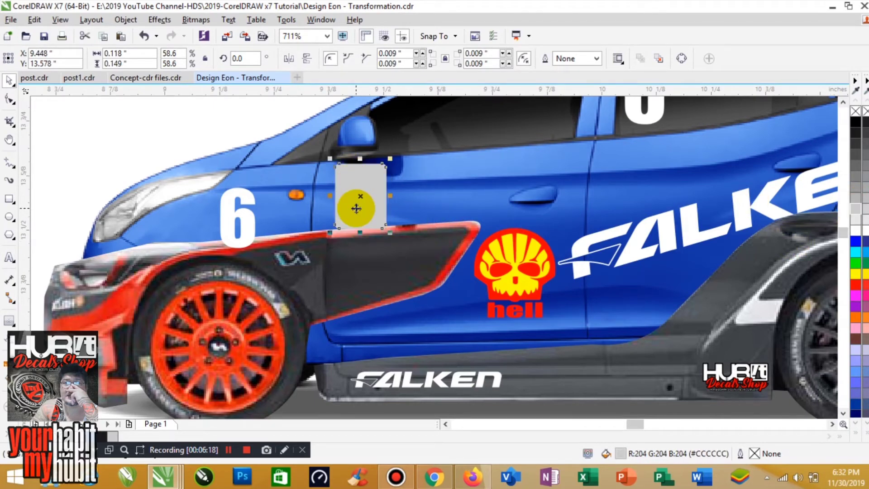
Draw a rectangle about 0.162 × 0.055 in across the upper part of the grey panel
{"action": "scroll", "coordinate": [466, 276], "scroll_direction": "up", "scroll_amount": 2}
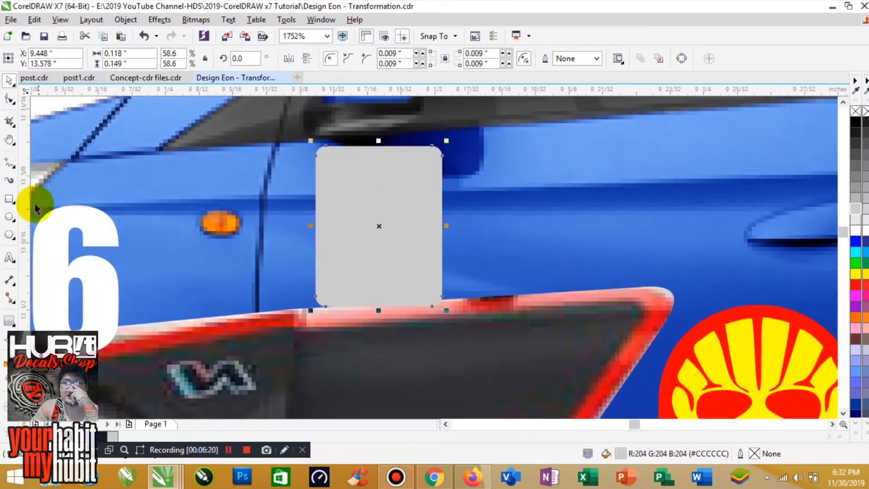
{"action": "left_click", "coordinate": [9, 199]}
{"action": "left_click_drag", "start_coordinate": [290, 126], "coordinate": [466, 186]}
{"action": "left_click", "coordinate": [9, 80]}
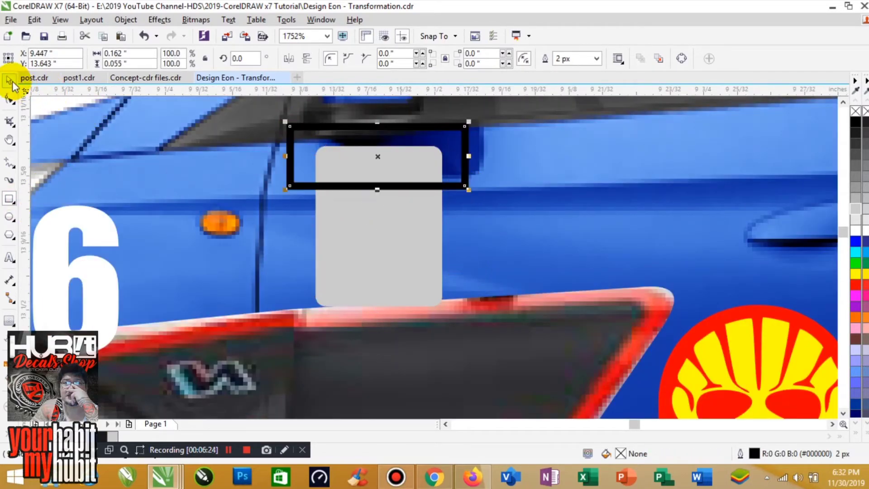
Intersect the rectangle with the grey panel, delete the rectangle, and fill the resulting top strip black
{"action": "left_click", "coordinate": [364, 269], "text": "shift"}
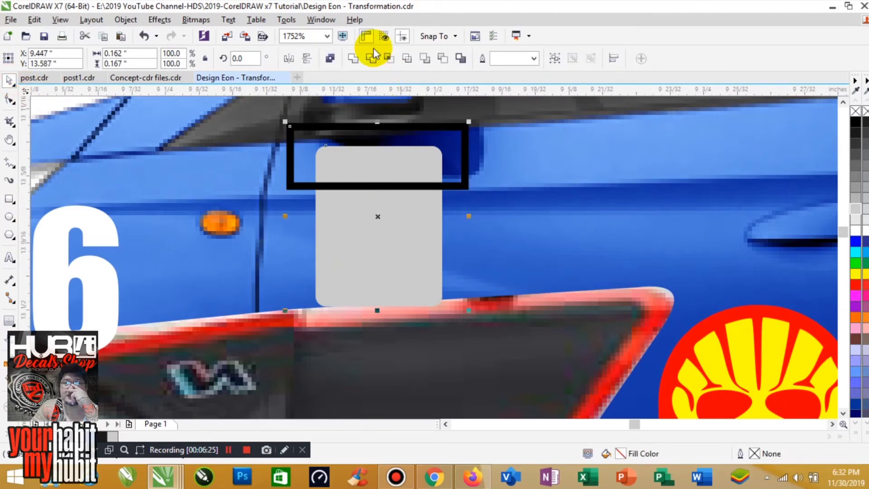
{"action": "left_click", "coordinate": [387, 61]}
{"action": "left_click", "coordinate": [479, 153]}
{"action": "left_click", "coordinate": [468, 159]}
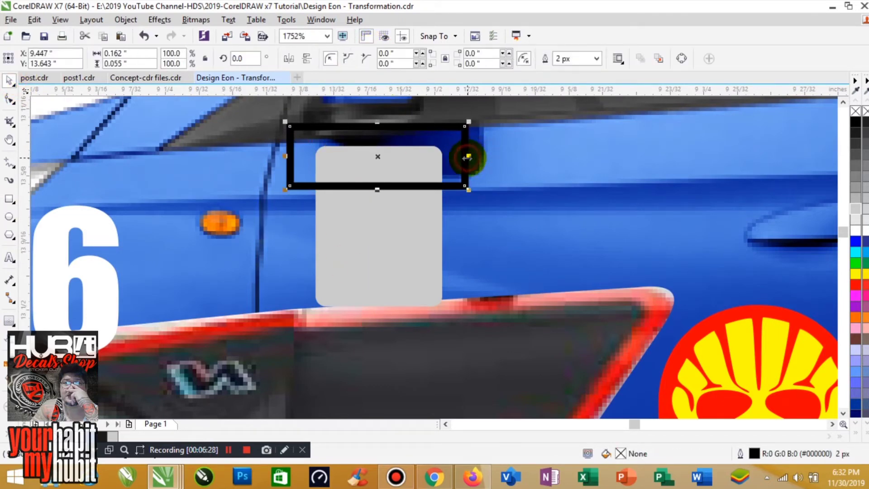
{"action": "key", "text": "Delete"}
{"action": "left_click", "coordinate": [413, 159]}
{"action": "left_click", "coordinate": [856, 121]}
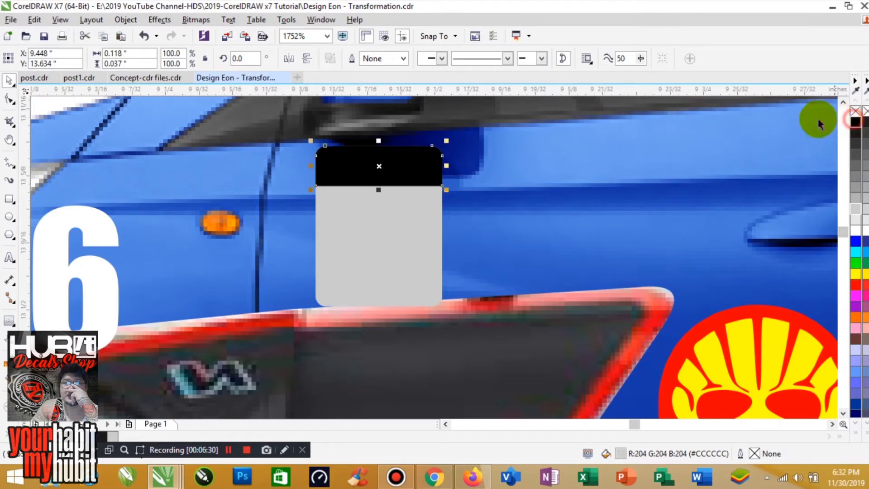
Move the spare white 6 onto the grey door panel and bring it to the front of the page
{"action": "left_click_drag", "start_coordinate": [96, 276], "coordinate": [425, 286]}
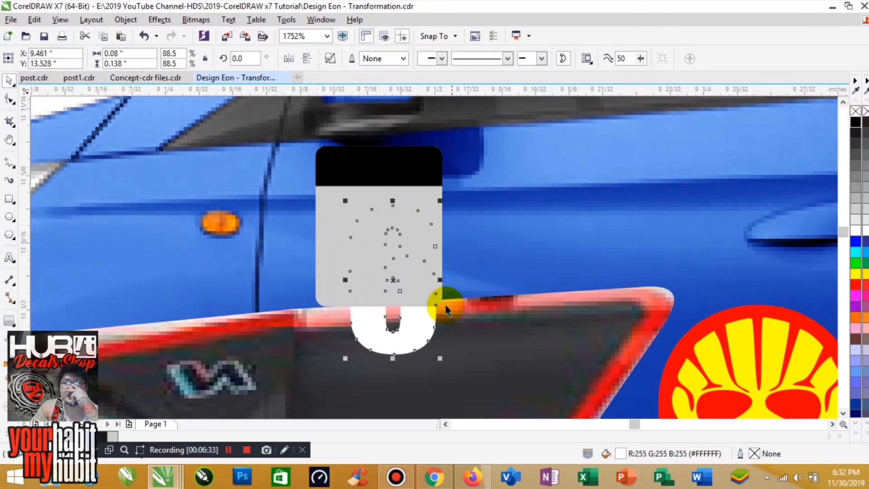
{"action": "right_click", "coordinate": [424, 331]}
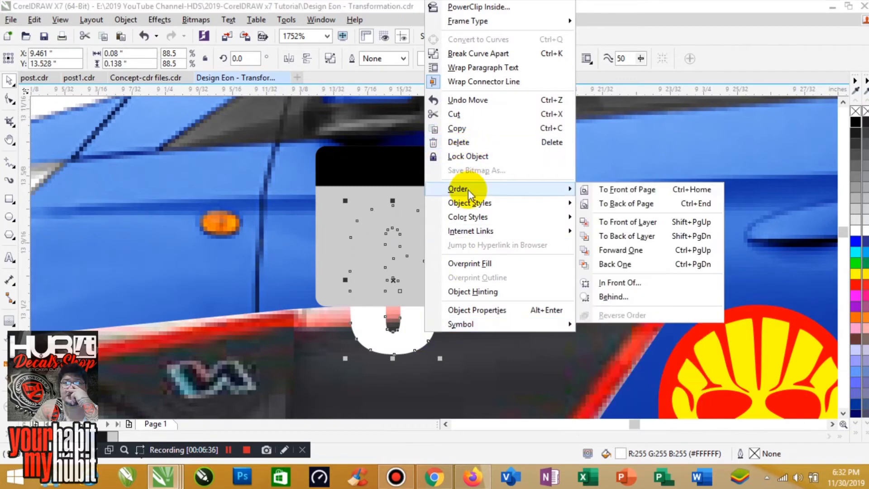
{"action": "mouse_move", "coordinate": [544, 203]}
{"action": "left_click", "coordinate": [610, 191]}
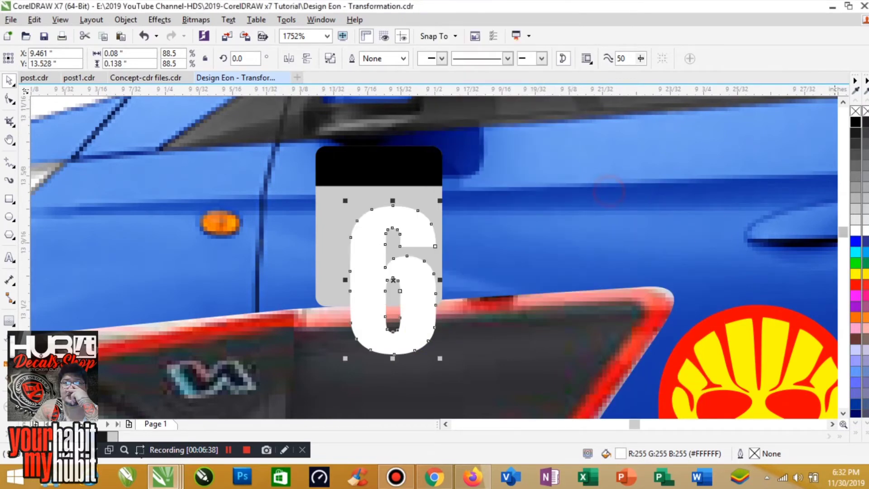
Shrink the 6 to about 0.051 × 0.088 in, fill it red (#FF0000), and place it within the panel's grey area
{"action": "left_click_drag", "start_coordinate": [859, 284], "coordinate": [394, 275]}
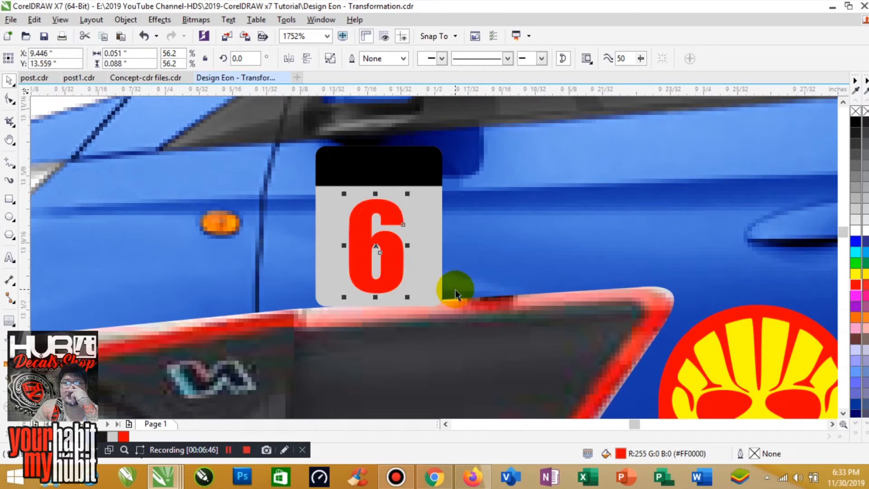
{"action": "left_click", "coordinate": [352, 164]}
{"action": "left_click", "coordinate": [491, 233]}
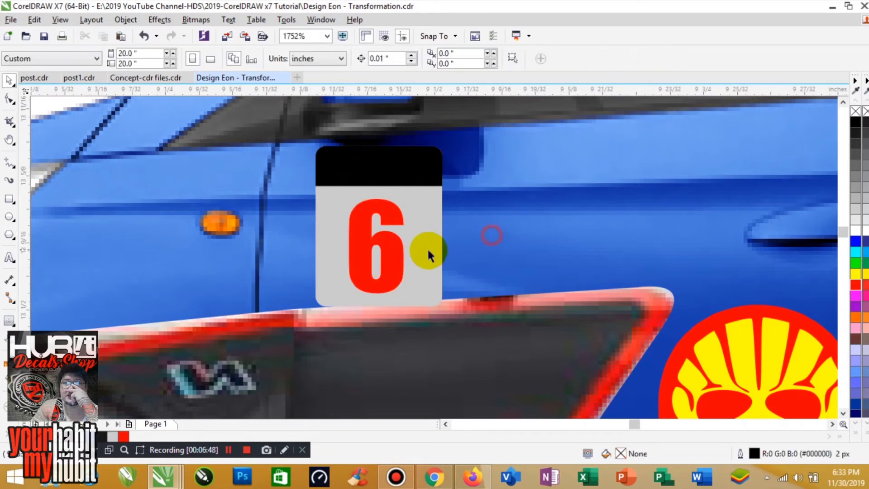
Add a 0.005 in outside contour around the grey panel and black strip, and break the contour group apart
{"action": "left_click", "coordinate": [427, 251]}
{"action": "left_click", "coordinate": [376, 171], "text": "shift"}
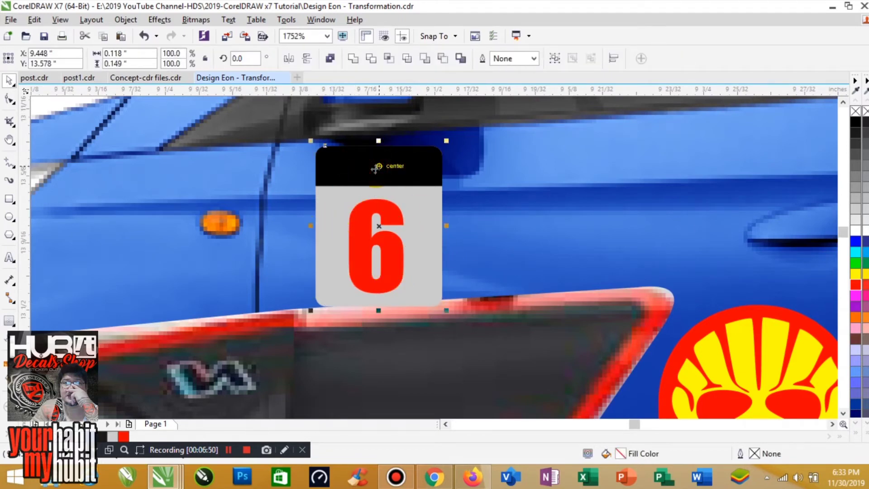
{"action": "left_click", "coordinate": [9, 320]}
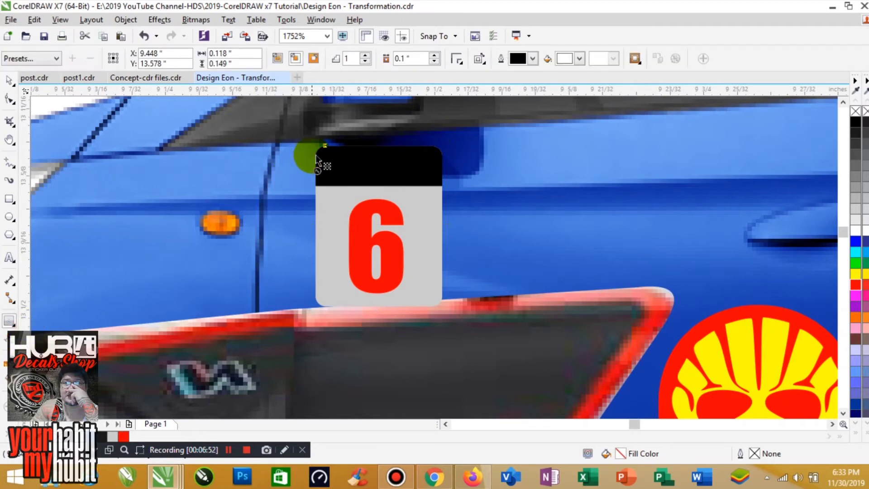
{"action": "left_click_drag", "start_coordinate": [320, 155], "coordinate": [315, 226]}
{"action": "left_click", "coordinate": [126, 20]}
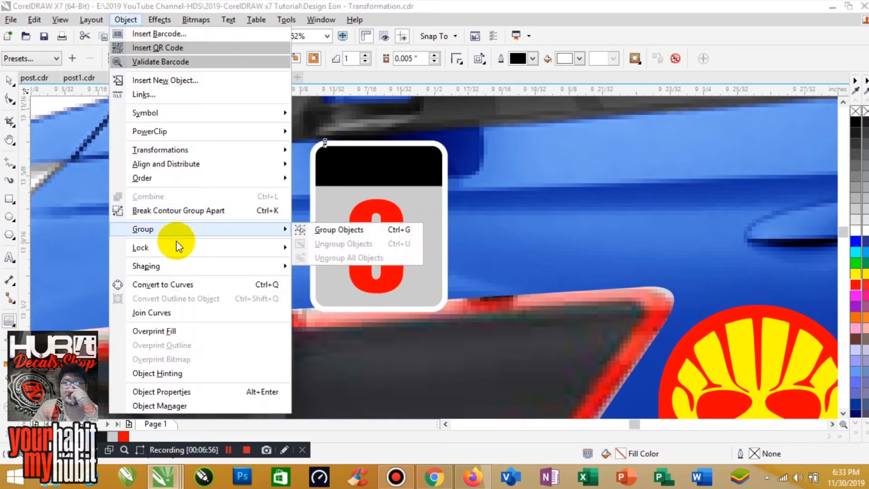
{"action": "left_click", "coordinate": [176, 211]}
Fill the separated contour border around the number panel red (#FF0000)
{"action": "left_click", "coordinate": [9, 80]}
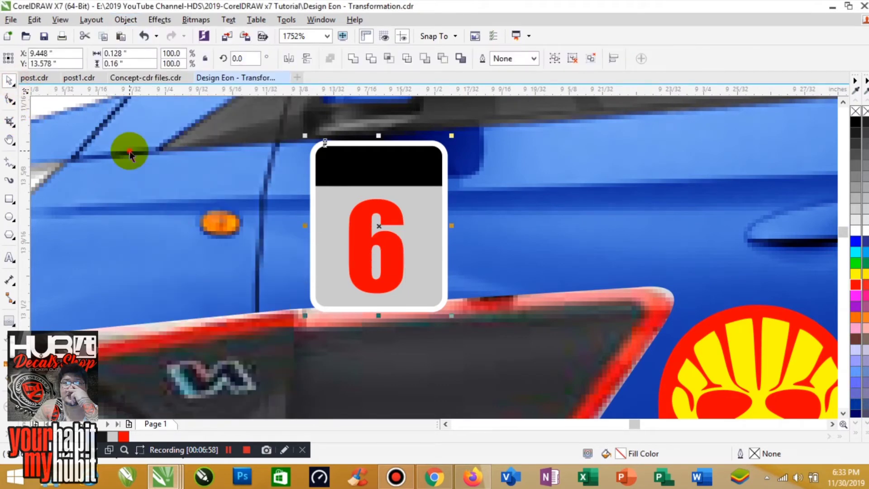
{"action": "left_click", "coordinate": [130, 151]}
{"action": "left_click", "coordinate": [327, 151]}
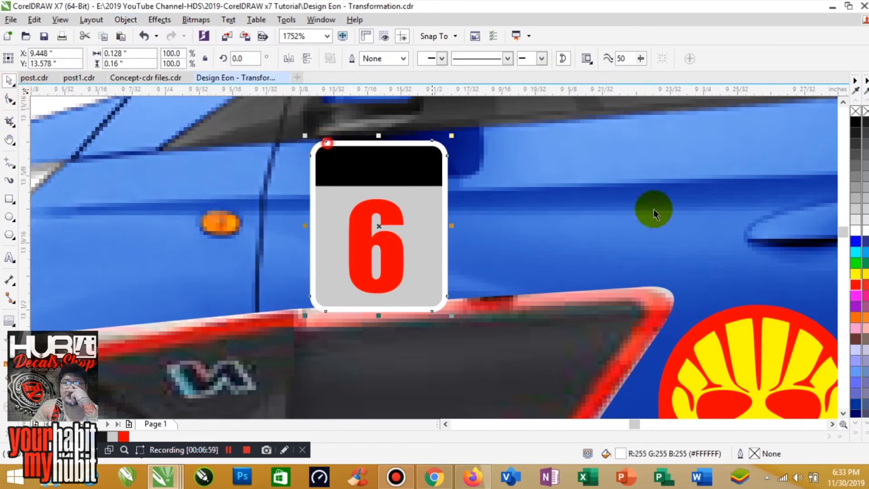
{"action": "left_click", "coordinate": [856, 286]}
{"action": "scroll", "coordinate": [673, 269], "scroll_direction": "down", "scroll_amount": 4}
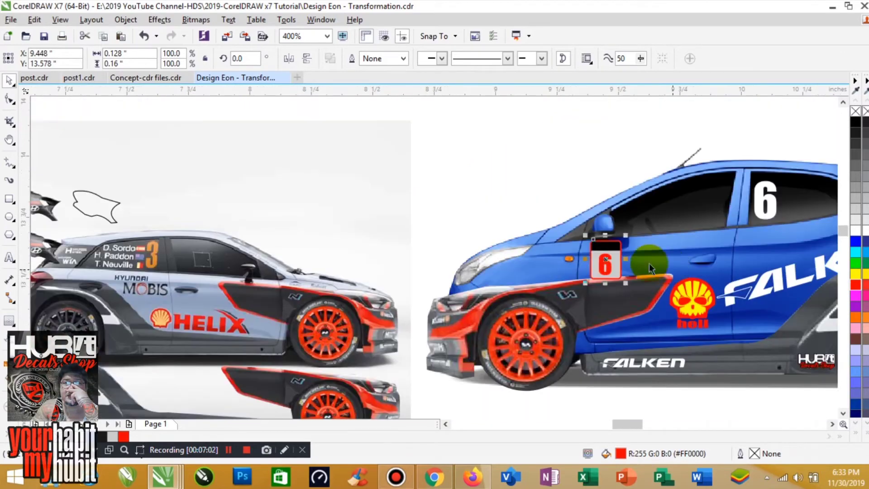
Enlarge the complete number panel to about 0.173 × 0.216 in beneath the mirror and ungroup its objects
{"action": "left_click", "coordinate": [518, 225]}
{"action": "left_click_drag", "start_coordinate": [527, 216], "coordinate": [803, 316]}
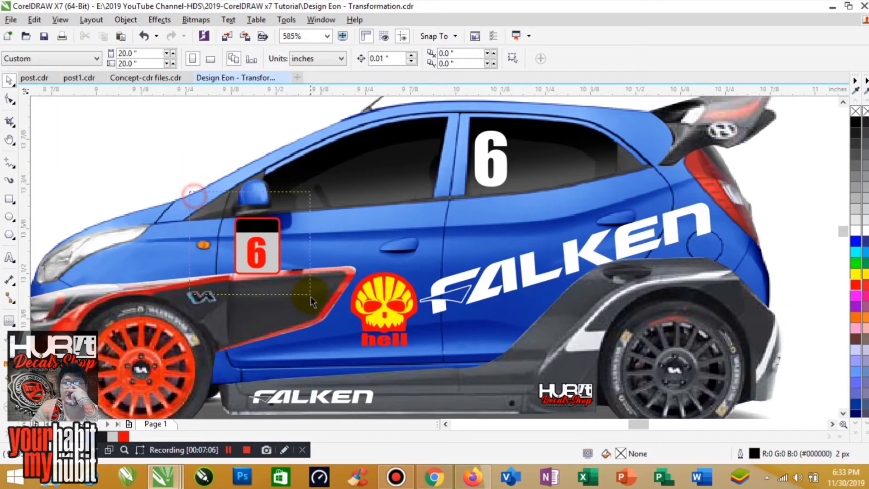
{"action": "left_click", "coordinate": [277, 271]}
{"action": "mouse_move", "coordinate": [286, 280]}
{"action": "left_mouse_down"}
{"action": "mouse_move", "coordinate": [291, 287]}
{"action": "mouse_move", "coordinate": [292, 277]}
{"action": "left_mouse_up"}
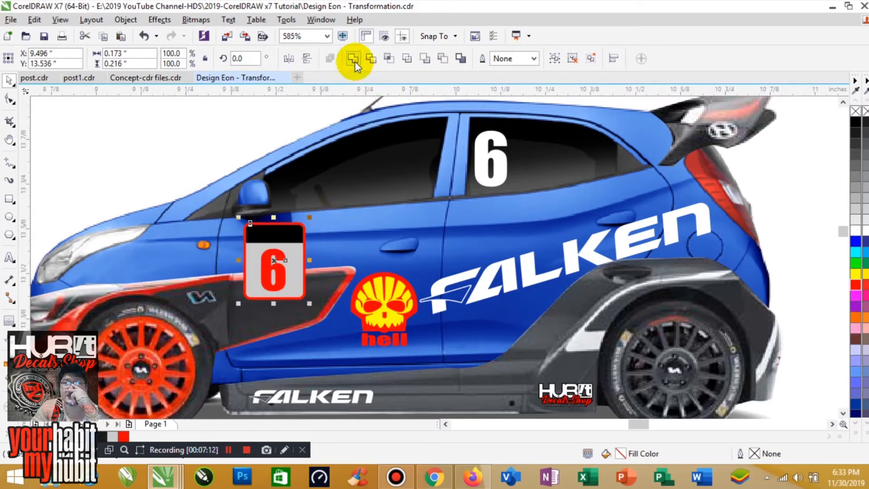
{"action": "left_click", "coordinate": [573, 58]}
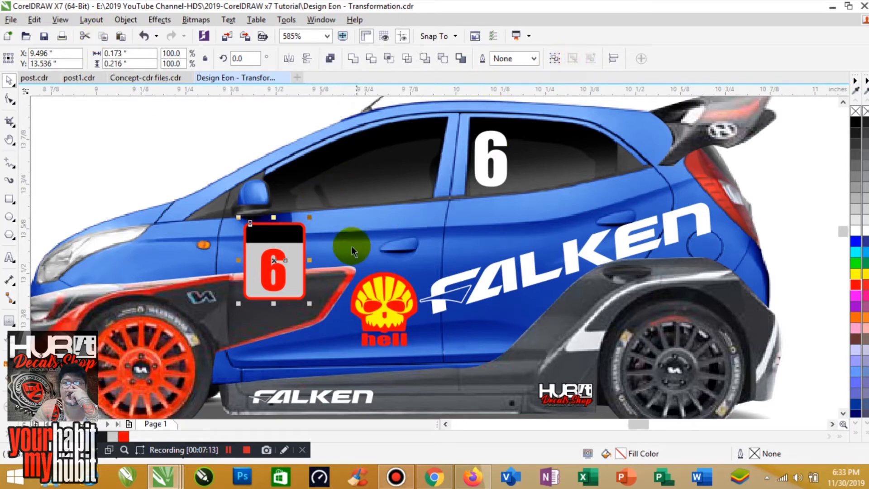
Fill the grey background of the number panel with a lighter grey
{"action": "left_click", "coordinate": [295, 272]}
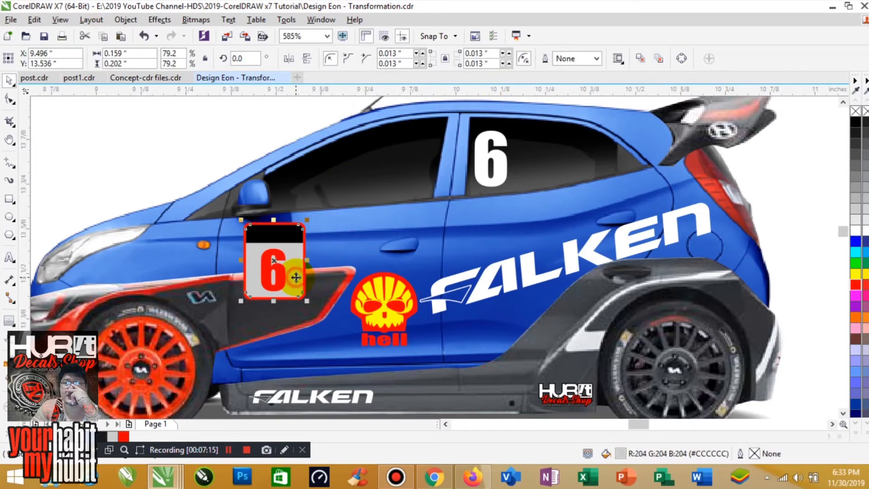
{"action": "left_click", "coordinate": [856, 225]}
{"action": "left_click", "coordinate": [364, 228]}
{"action": "scroll", "coordinate": [351, 230], "scroll_direction": "down", "scroll_amount": 2}
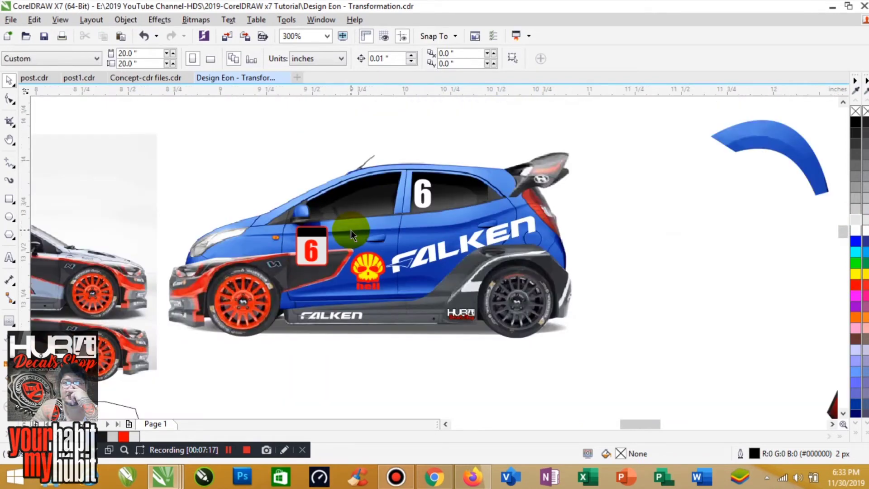
Recolour the border around the number panel to a medium grey
{"action": "key", "text": "z"}
{"action": "left_click_drag", "start_coordinate": [211, 162], "coordinate": [560, 329]}
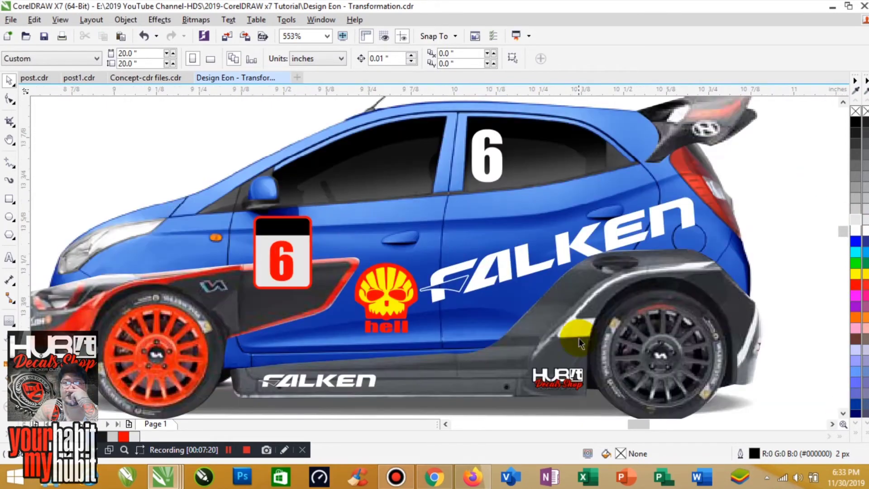
{"action": "left_click", "coordinate": [372, 232]}
{"action": "key", "text": "Escape"}
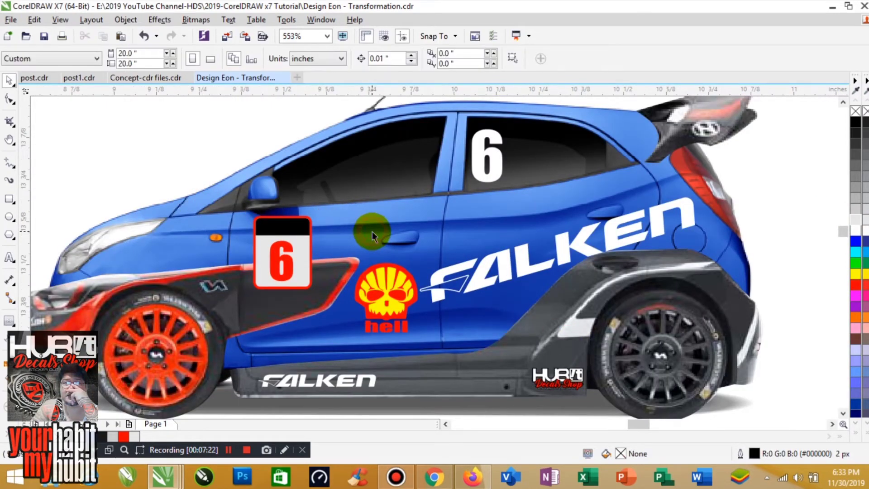
{"action": "scroll", "coordinate": [261, 241], "scroll_direction": "up", "scroll_amount": 3}
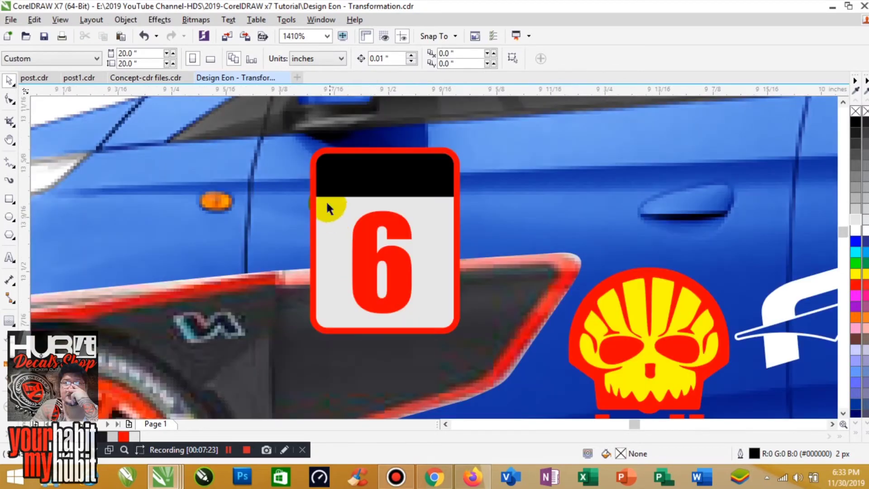
{"action": "left_click", "coordinate": [324, 156]}
{"action": "left_click", "coordinate": [855, 182]}
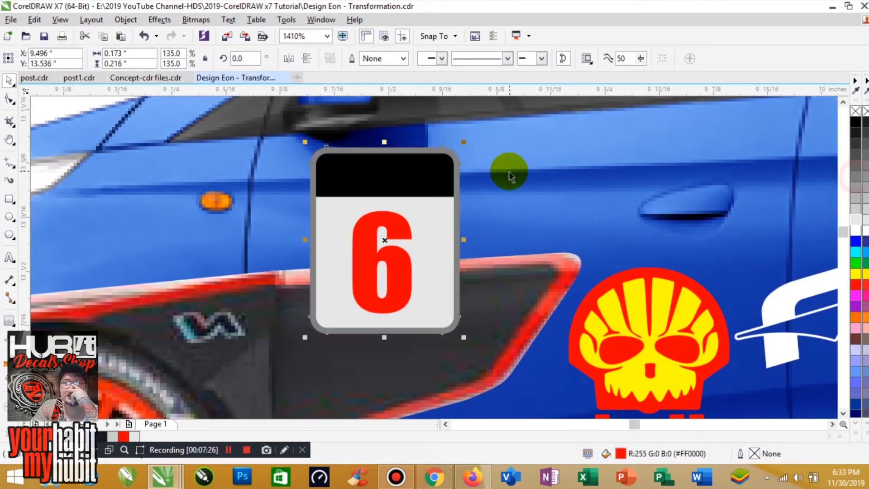
{"action": "key", "text": "Escape"}
Reduce the complete number panel to about 0.157 × 0.196 in beneath the mirror and group its objects
{"action": "scroll", "coordinate": [515, 172], "scroll_direction": "down", "scroll_amount": 5}
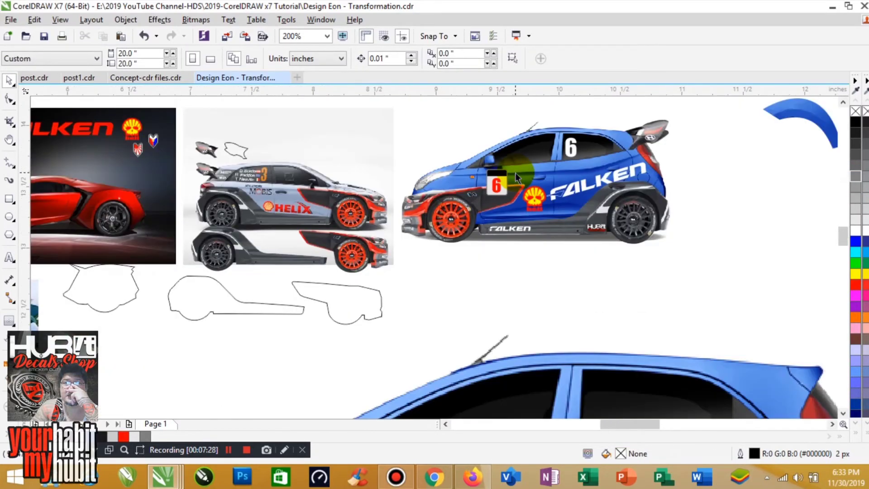
{"action": "key", "text": "z"}
{"action": "left_click_drag", "start_coordinate": [443, 126], "coordinate": [728, 254]}
{"action": "key", "text": "space"}
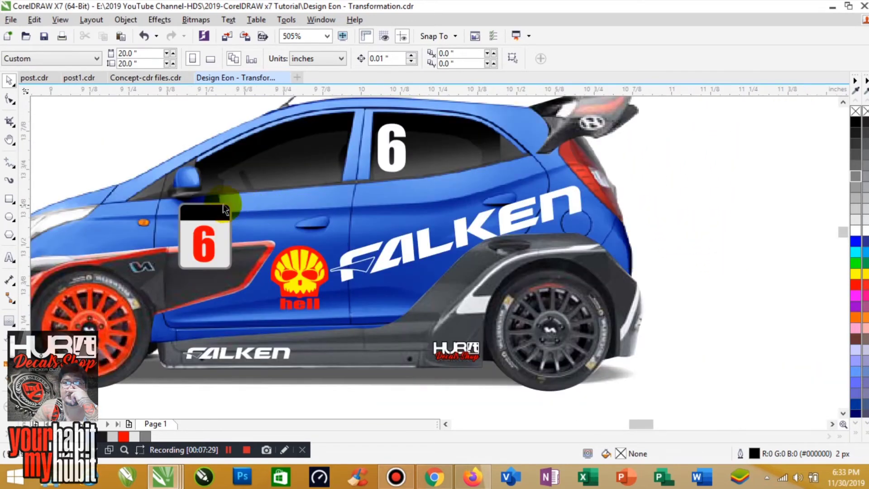
{"action": "left_click", "coordinate": [232, 270]}
{"action": "left_click_drag", "start_coordinate": [232, 269], "coordinate": [230, 268]}
{"action": "key", "text": "ctrl+g"}
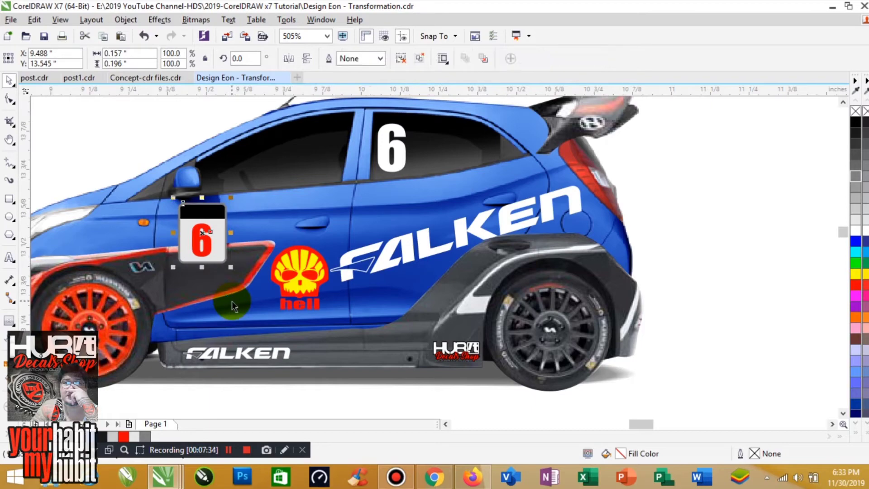
Copy the two shield-shaped flag badges from the red car picture onto the Eon's rear side window
{"action": "scroll", "coordinate": [489, 272], "scroll_direction": "down", "scroll_amount": 1}
{"action": "left_click", "coordinate": [490, 272]}
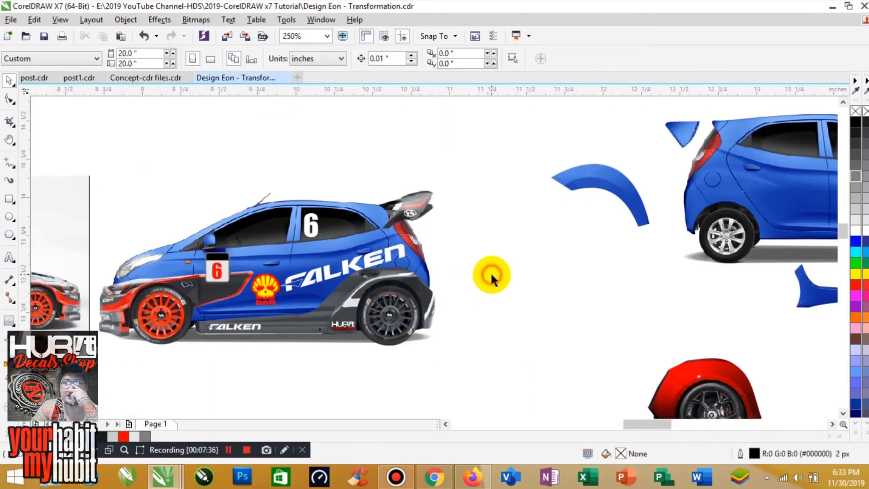
{"action": "scroll", "coordinate": [491, 272], "scroll_direction": "down", "scroll_amount": 1}
{"action": "left_click_drag", "start_coordinate": [253, 224], "coordinate": [490, 313]}
{"action": "key", "text": "F4"}
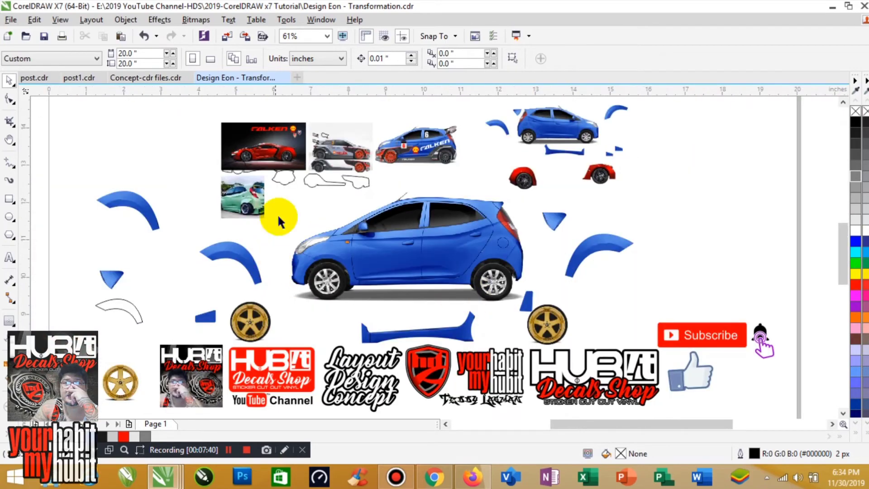
{"action": "left_click_drag", "start_coordinate": [287, 122], "coordinate": [498, 179]}
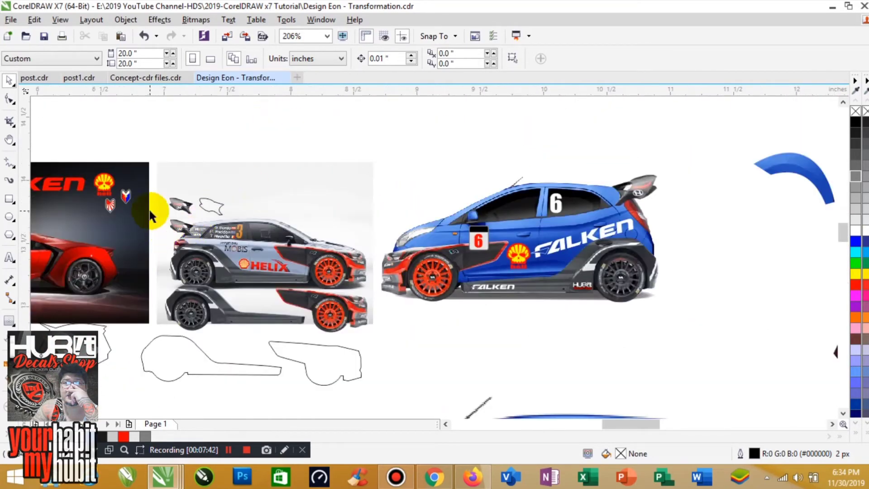
{"action": "left_click", "coordinate": [128, 199]}
{"action": "left_click", "coordinate": [125, 194]}
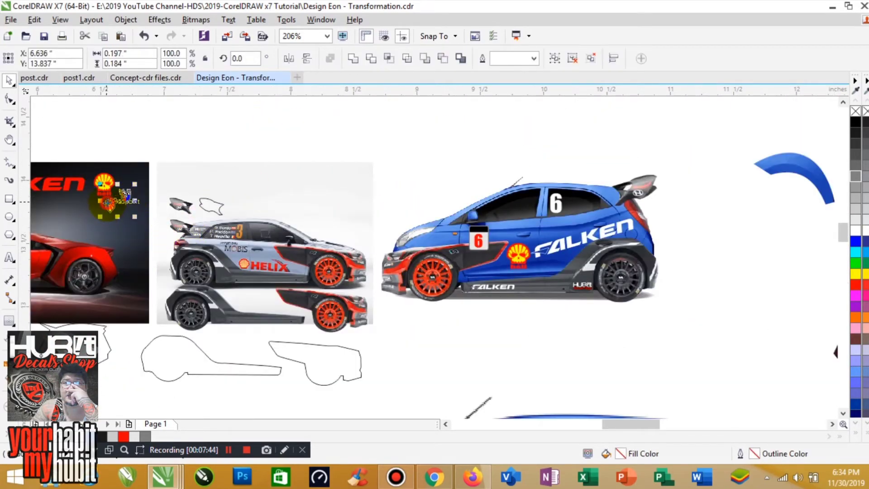
{"action": "left_click_drag", "start_coordinate": [131, 206], "coordinate": [581, 204]}
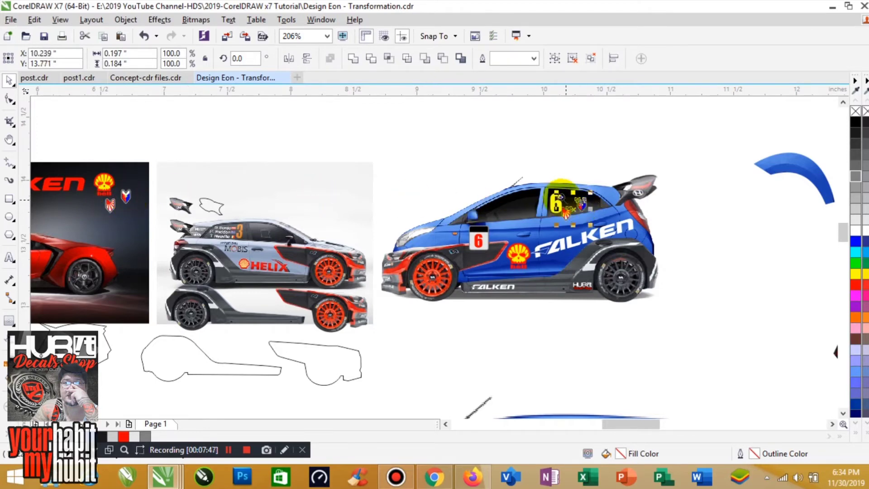
Shrink the two flag badges and stack them beside the window's white 6, Philippine badge above the rising-sun badge
{"action": "scroll", "coordinate": [627, 197], "scroll_direction": "up", "scroll_amount": 4}
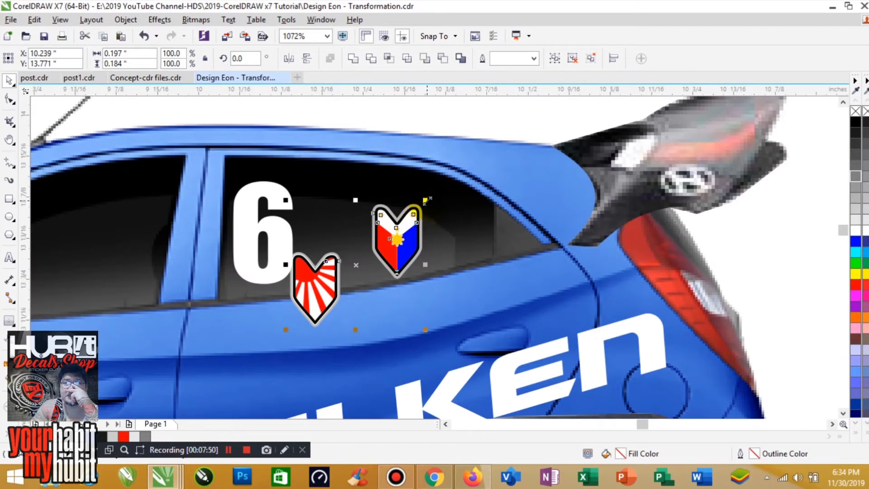
{"action": "left_click_drag", "start_coordinate": [426, 200], "coordinate": [328, 209]}
{"action": "left_click", "coordinate": [374, 308]}
{"action": "left_click_drag", "start_coordinate": [306, 298], "coordinate": [323, 249]}
{"action": "left_click", "coordinate": [384, 313]}
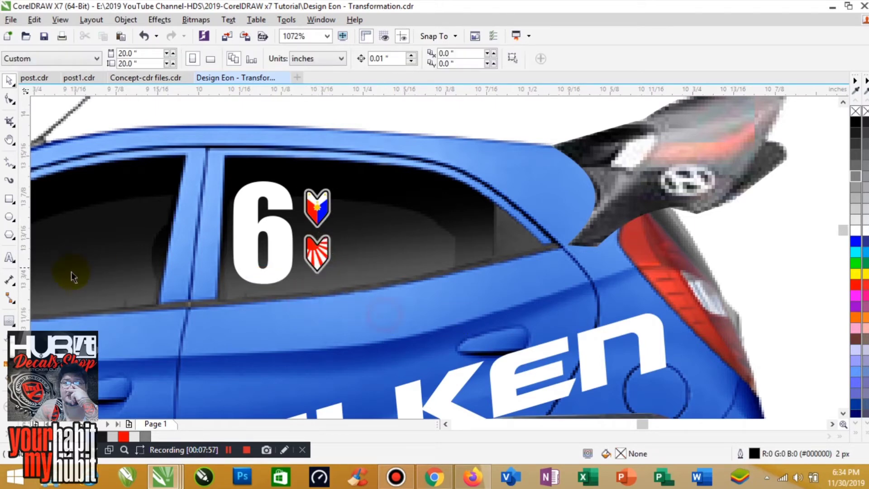
Add a text line with the crew member's initial and surname in capitals, and set its font to Impact
{"action": "left_click", "coordinate": [16, 262]}
{"action": "left_click", "coordinate": [159, 331]}
{"action": "type", "text": "t"}
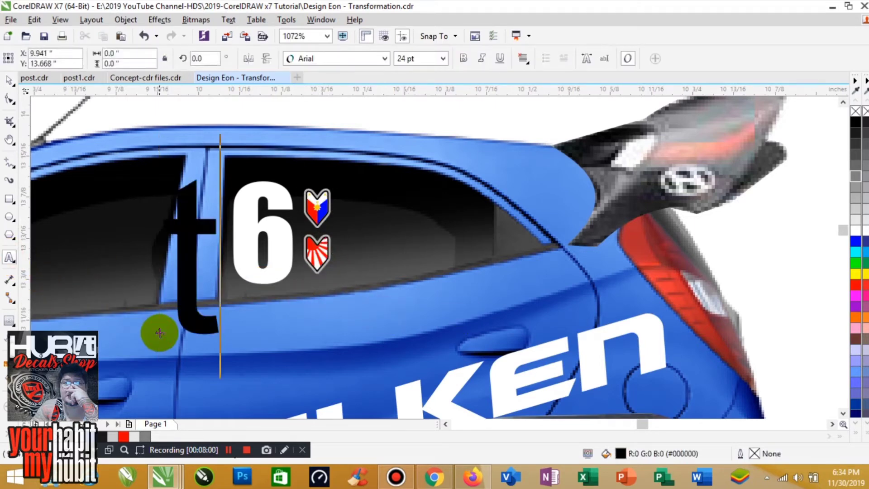
{"action": "key", "text": "BackSpace"}
{"action": "type", "text": "T"}
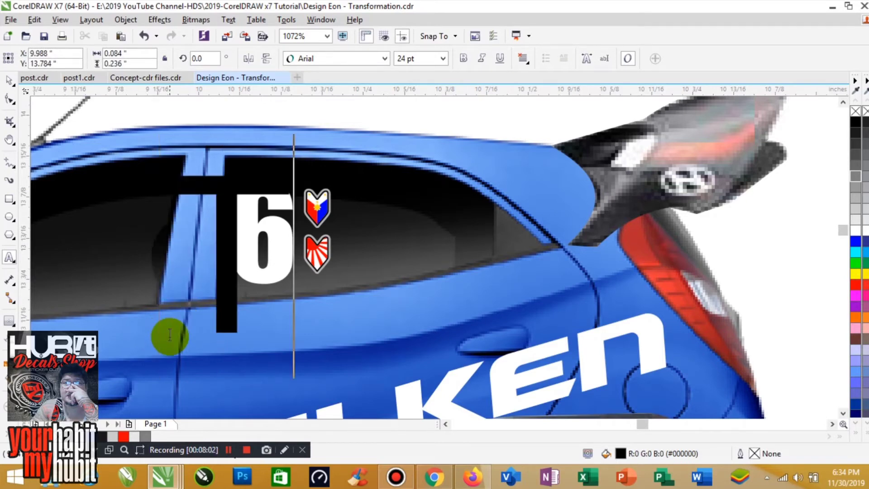
{"action": "type", "text": ".LAGMAN"}
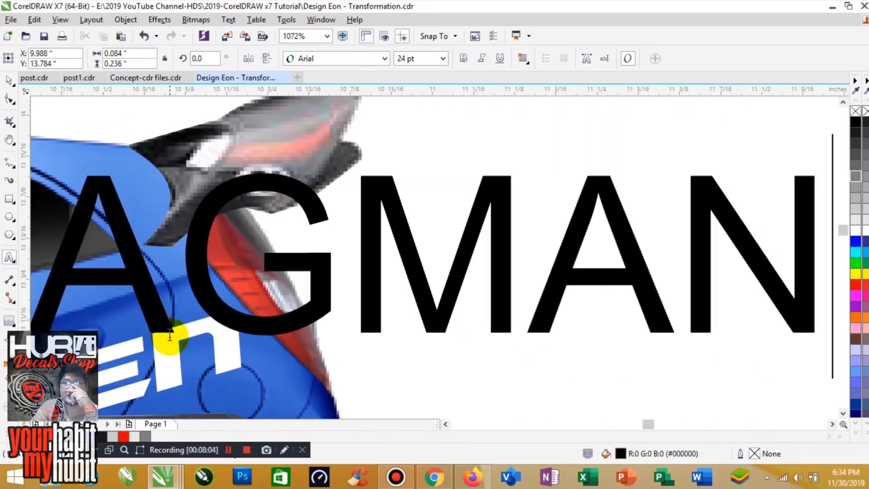
{"action": "left_click", "coordinate": [7, 83]}
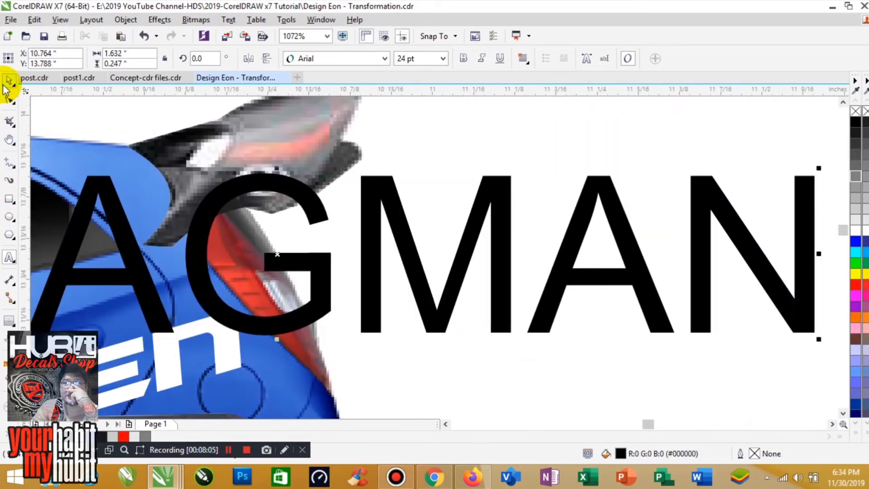
{"action": "left_click", "coordinate": [334, 67]}
{"action": "left_click", "coordinate": [320, 85]}
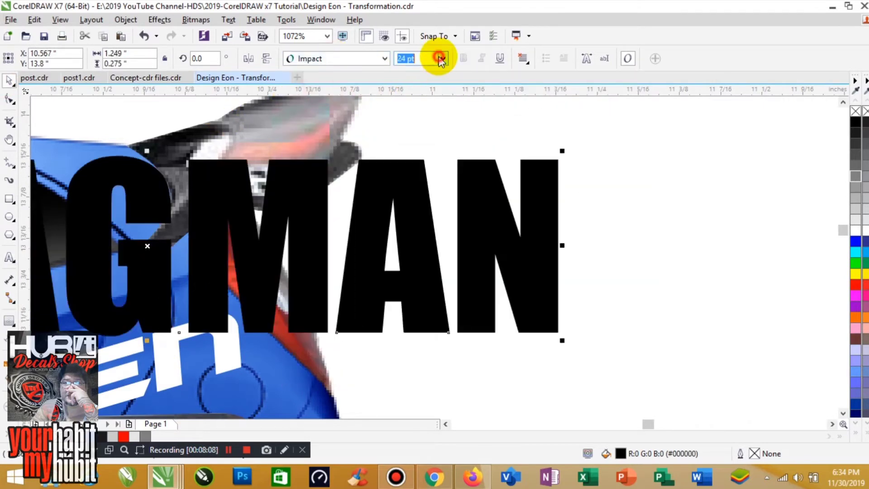
Set the crew name text to 6 pt, fill it white and shrink it to about 0.16 × 0.035 in beside the Philippine badge
{"action": "left_click", "coordinate": [441, 59]}
{"action": "left_click", "coordinate": [419, 79]}
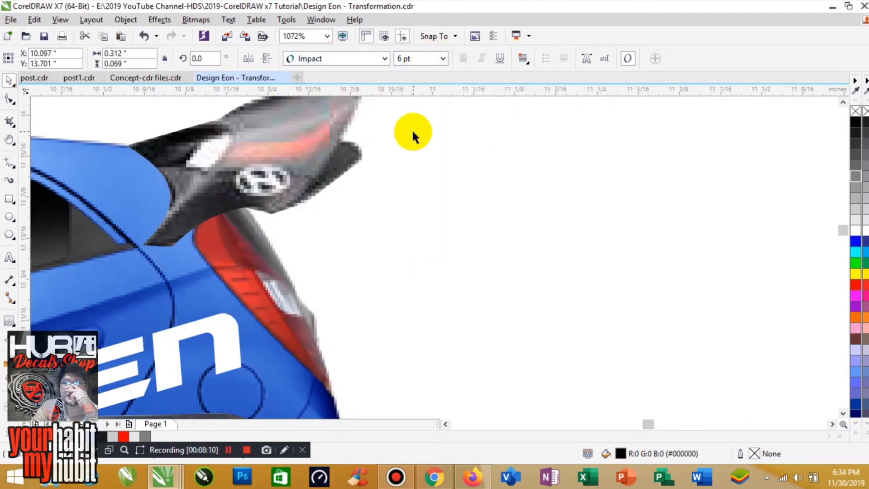
{"action": "scroll", "coordinate": [411, 131], "scroll_direction": "down", "scroll_amount": 5}
{"action": "scroll", "coordinate": [231, 168], "scroll_direction": "up", "scroll_amount": 5}
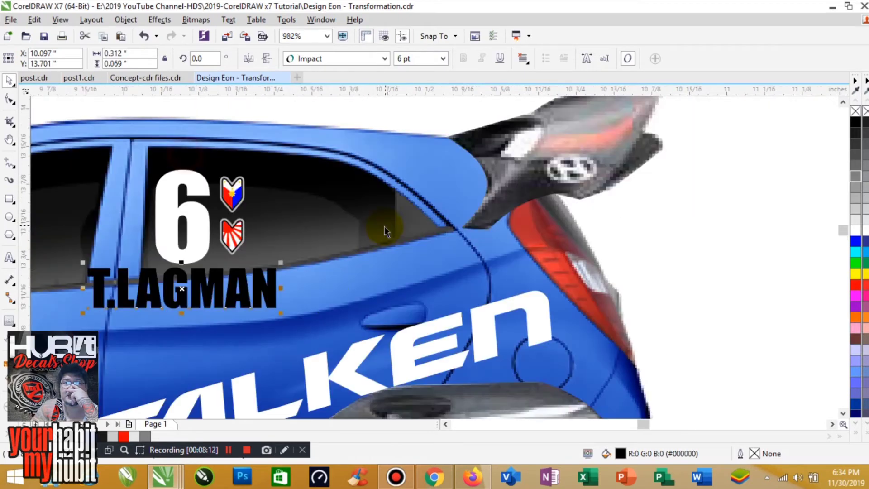
{"action": "left_click", "coordinate": [855, 231]}
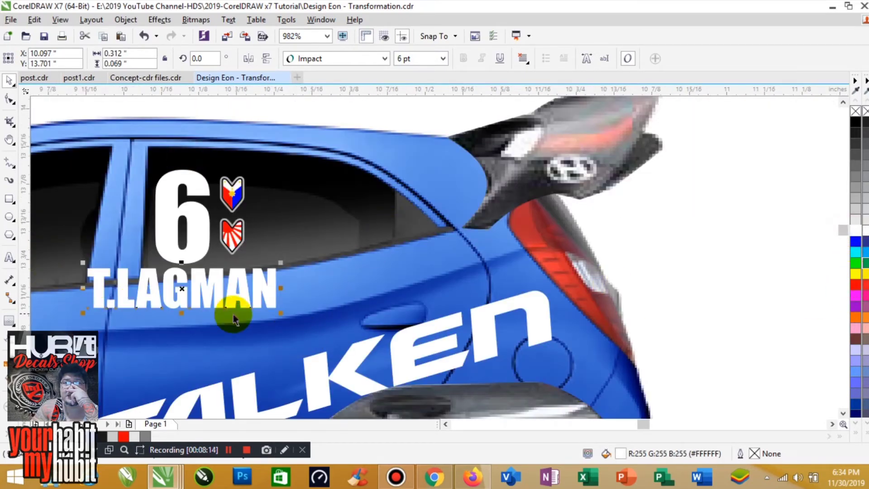
{"action": "left_click_drag", "start_coordinate": [279, 313], "coordinate": [325, 193]}
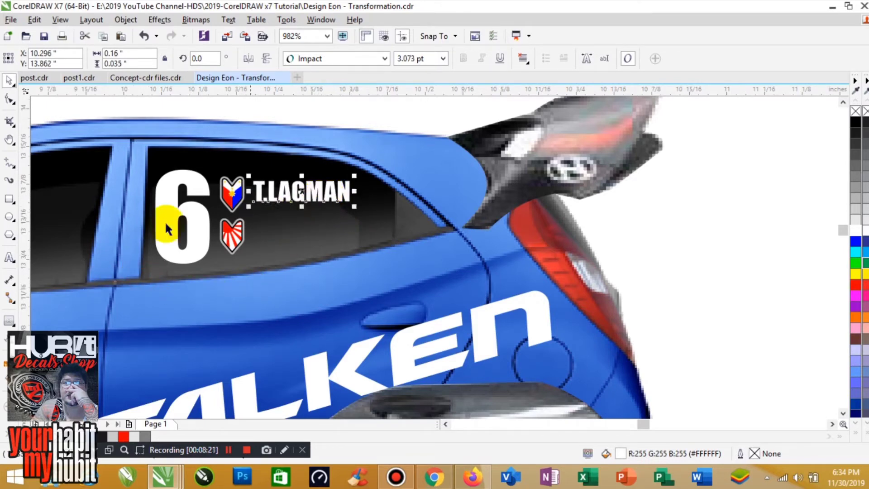
Insert a space between the crew member's initial and surname, and convert the name to curves
{"action": "left_click", "coordinate": [8, 260]}
{"action": "left_click", "coordinate": [256, 200]}
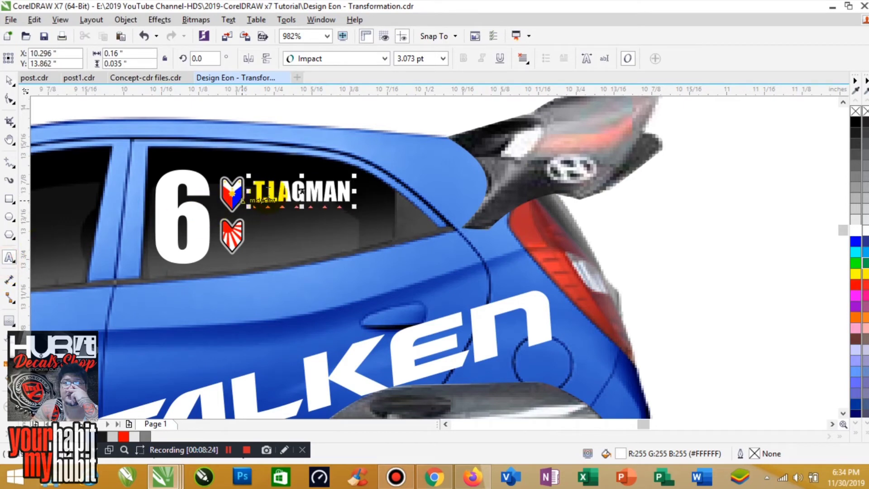
{"action": "left_click", "coordinate": [7, 81]}
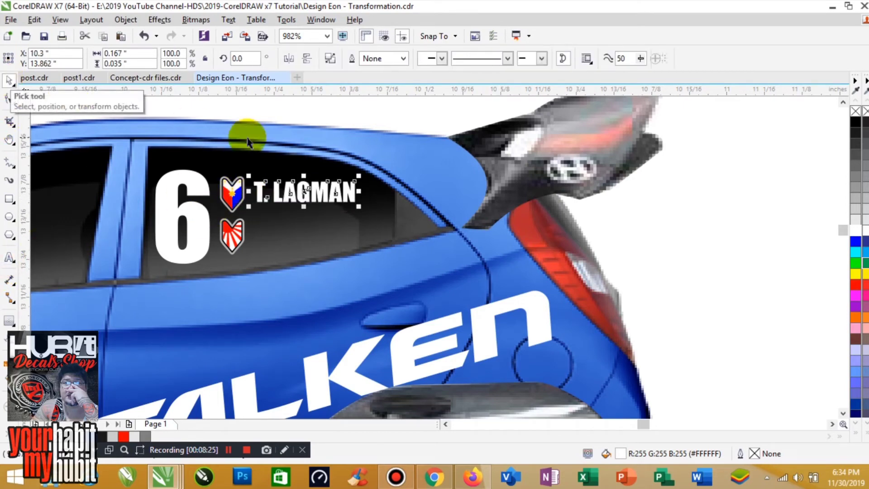
{"action": "left_click", "coordinate": [429, 238]}
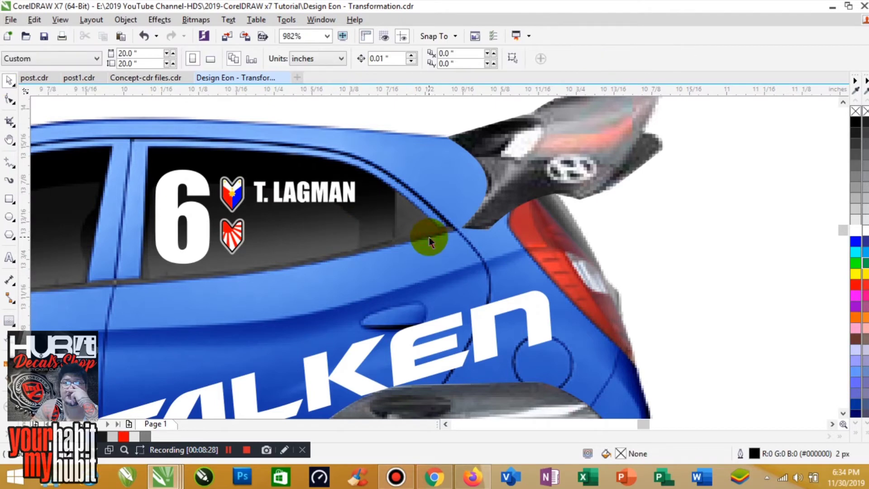
Add a text line reading HUBIT below the rear side window and set its font to Impact
{"action": "left_click", "coordinate": [9, 259]}
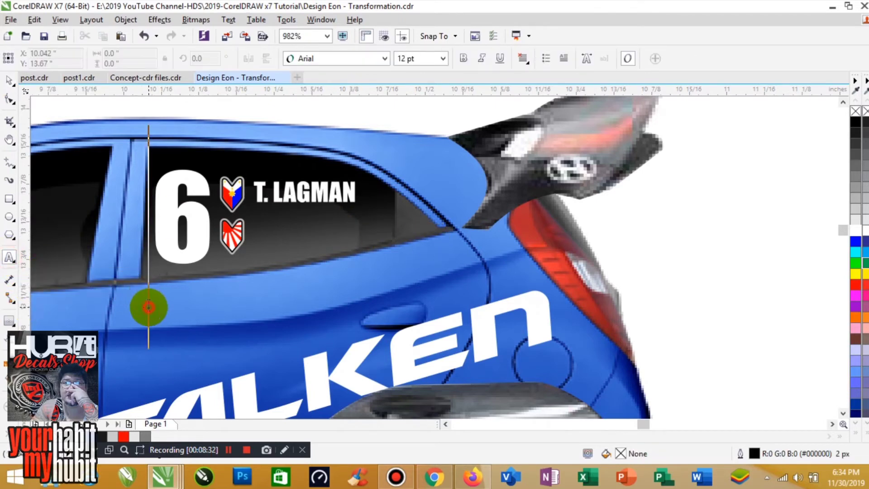
{"action": "left_click", "coordinate": [149, 308]}
{"action": "type", "text": "HUBIT"}
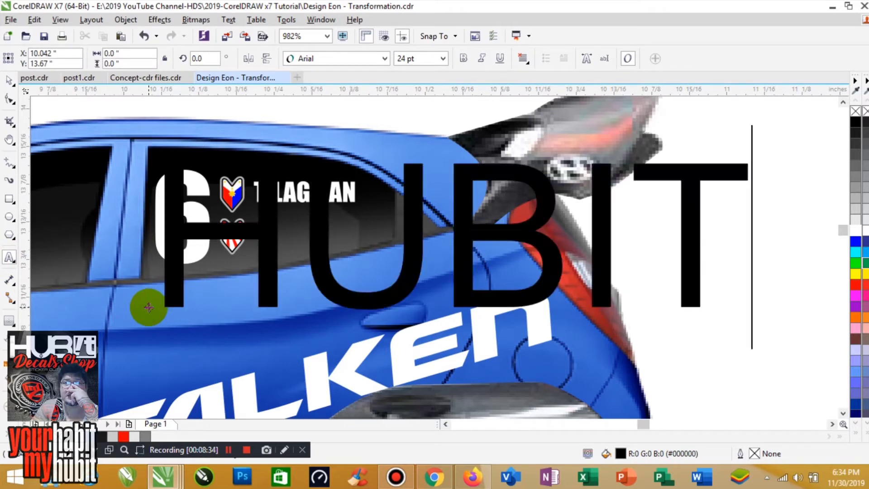
{"action": "left_click", "coordinate": [8, 85]}
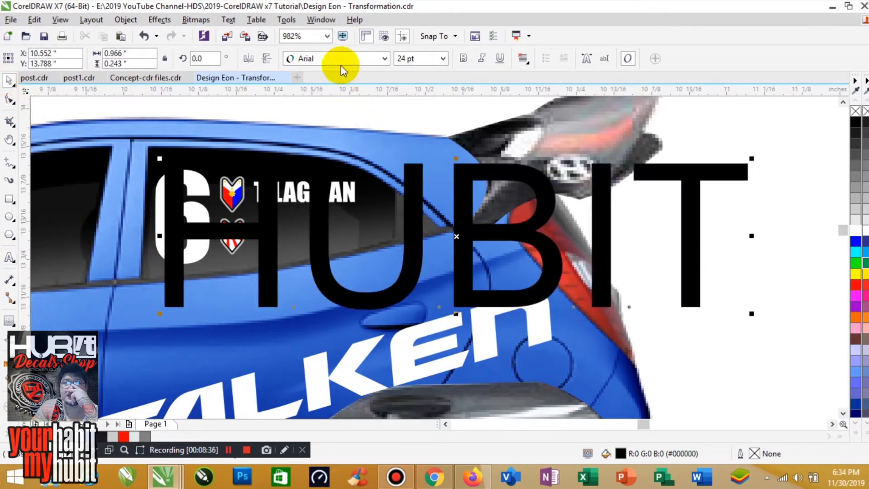
{"action": "left_click", "coordinate": [341, 59]}
{"action": "left_click", "coordinate": [324, 87]}
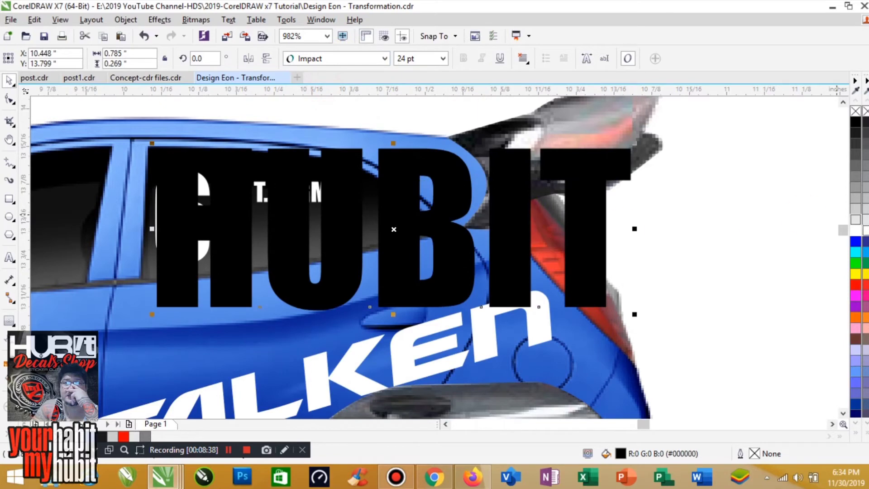
Fill the HUBIT text white and shrink it to about 0.103 × 0.035 in beside the rising-sun badge
{"action": "left_click", "coordinate": [857, 232]}
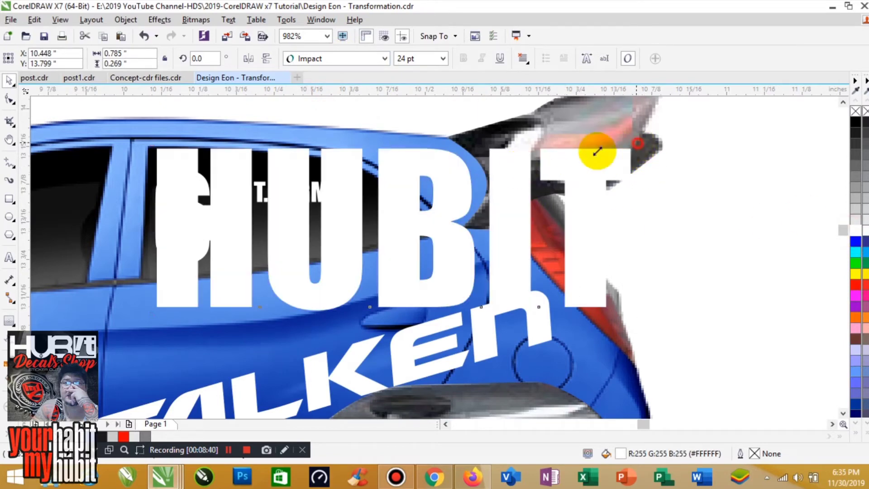
{"action": "left_click_drag", "start_coordinate": [634, 143], "coordinate": [231, 281]}
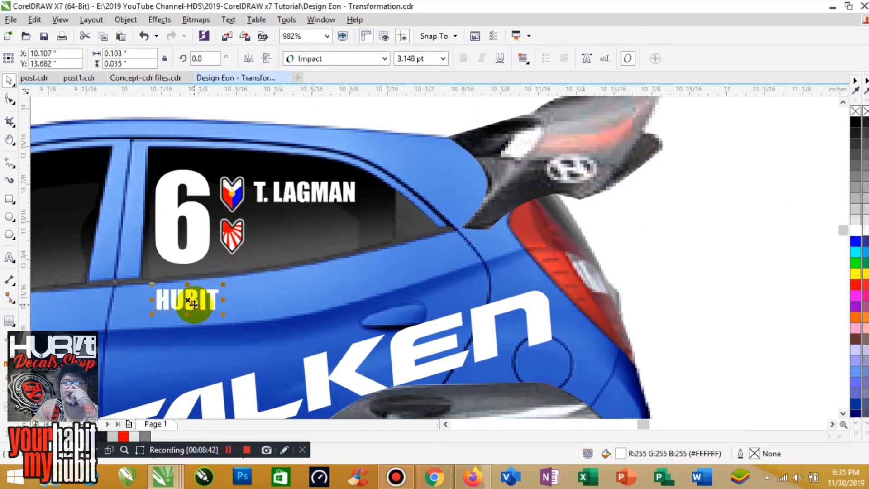
{"action": "left_click_drag", "start_coordinate": [194, 304], "coordinate": [290, 239]}
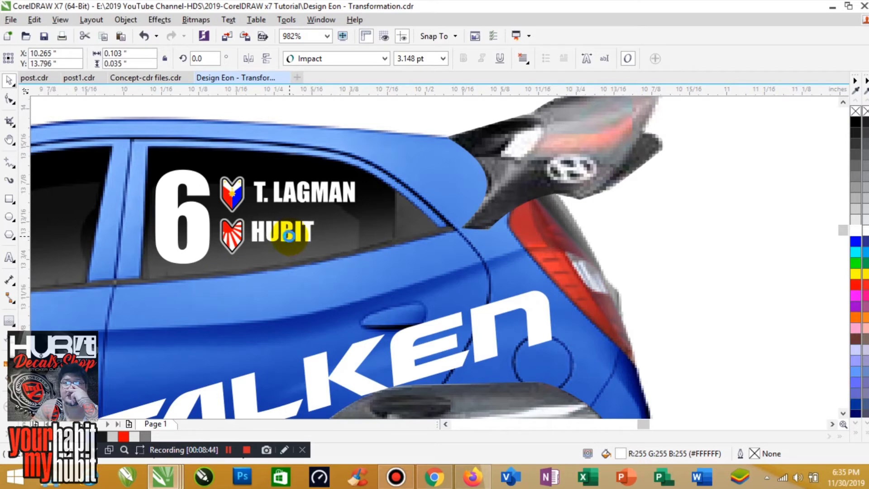
Extend the HUBIT text to HUBIT DECALS and change its font to bold Arial
{"action": "left_click", "coordinate": [8, 258]}
{"action": "type", "text": "D"}
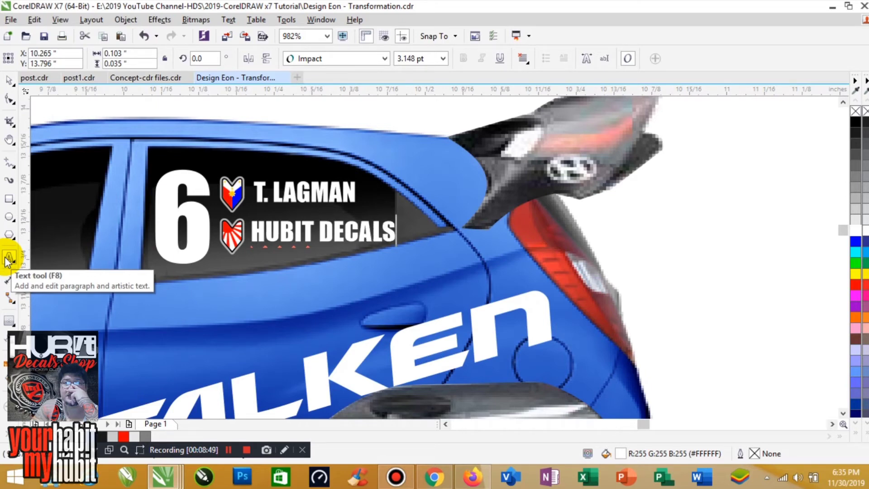
{"action": "type", "text": "ECALS"}
{"action": "left_click", "coordinate": [8, 80]}
{"action": "left_click", "coordinate": [316, 59]}
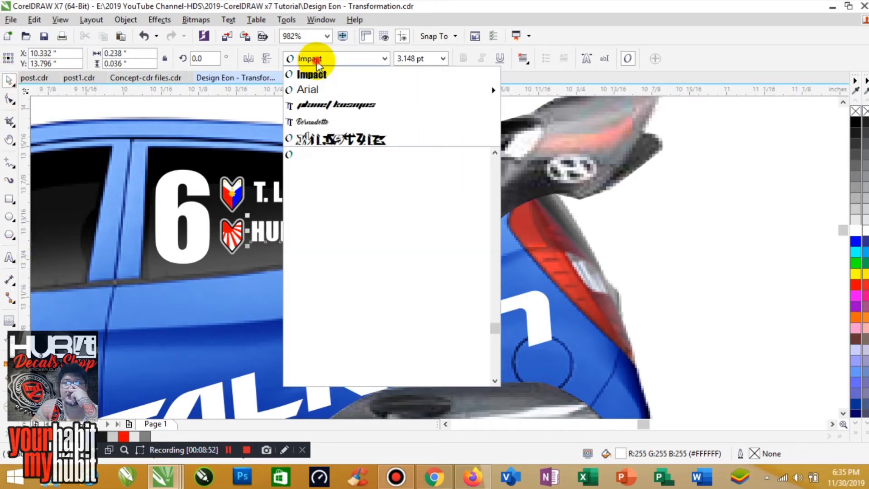
{"action": "left_click", "coordinate": [313, 89]}
{"action": "left_click", "coordinate": [451, 232]}
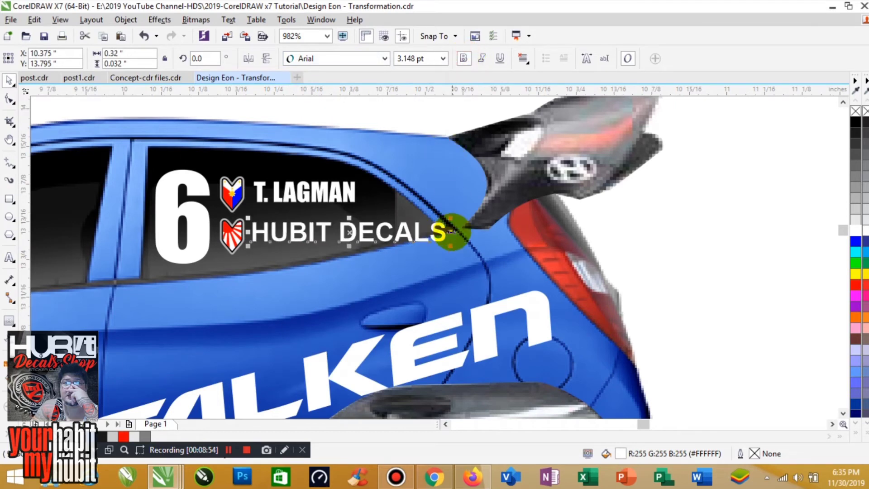
Shrink HUBIT DECALS to about 0.201 × 0.02 in next to the rising-sun badge and convert it to curves
{"action": "left_click_drag", "start_coordinate": [452, 221], "coordinate": [378, 225]}
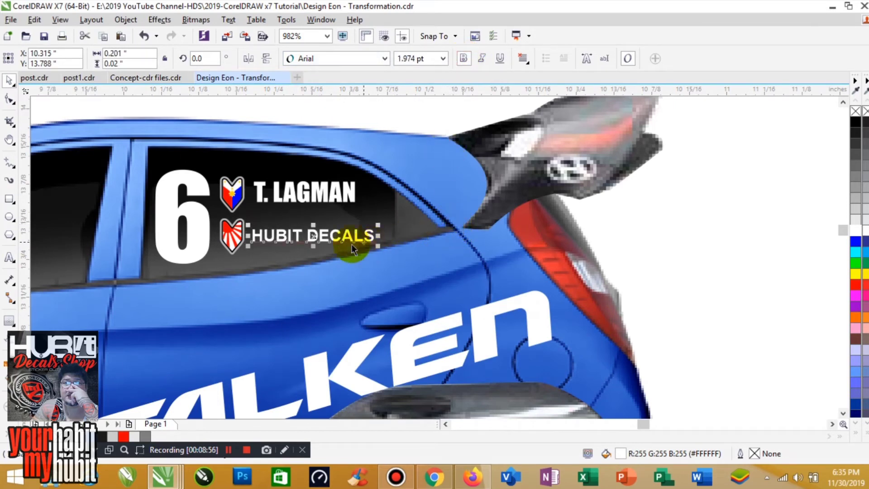
{"action": "left_click_drag", "start_coordinate": [323, 235], "coordinate": [320, 232]}
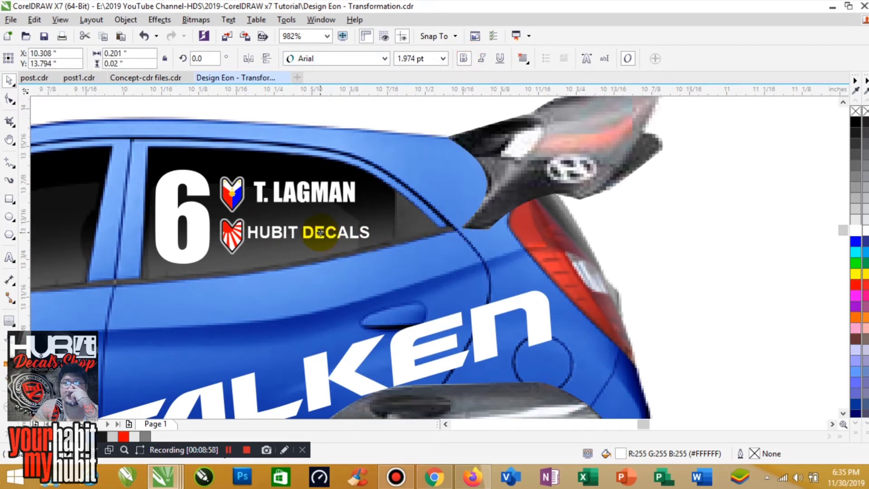
{"action": "key", "text": "ctrl+q"}
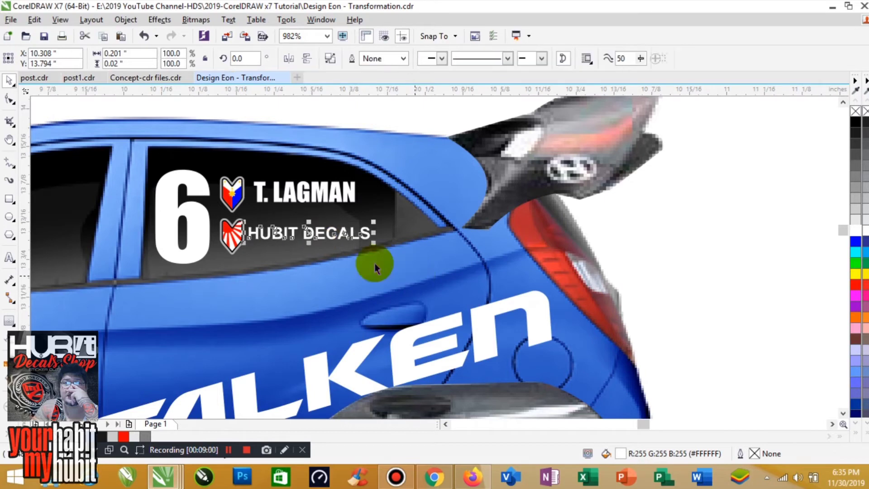
Add a new text line with the crew member's initial and surname below the rear window in Arial 7 pt
{"action": "left_click", "coordinate": [6, 260]}
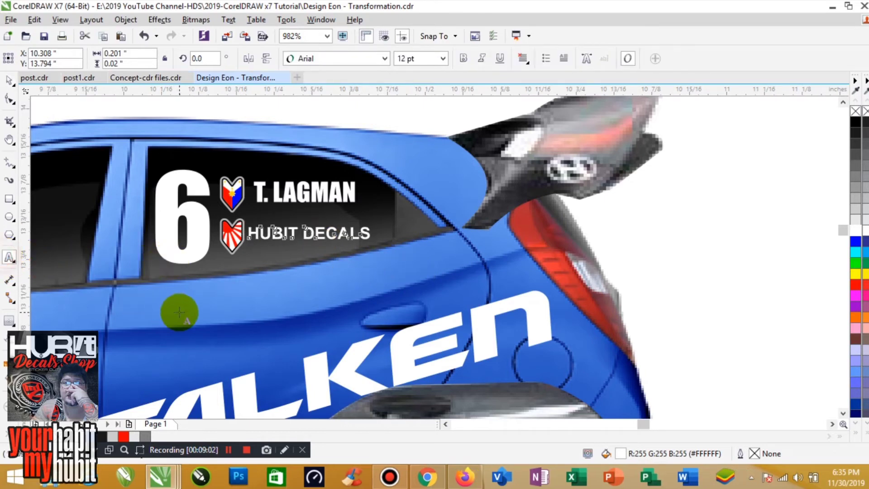
{"action": "left_click", "coordinate": [179, 311]}
{"action": "type", "text": "T. LAGMAN"}
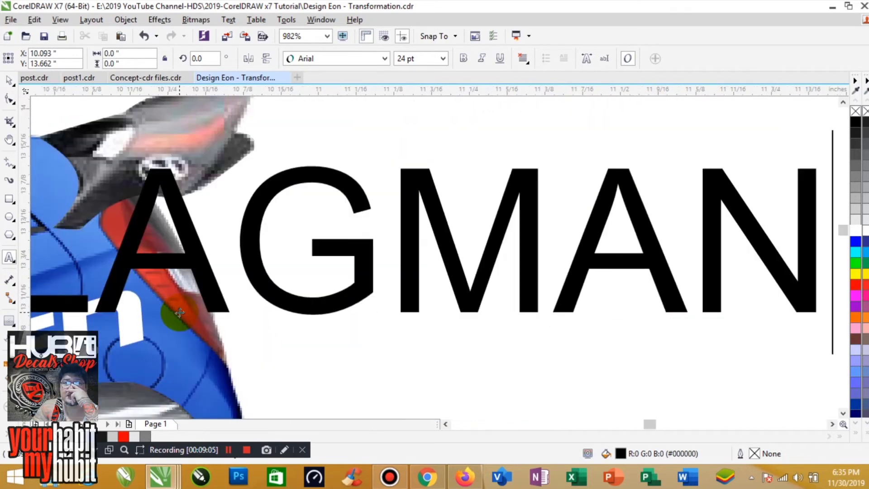
{"action": "left_click", "coordinate": [9, 80]}
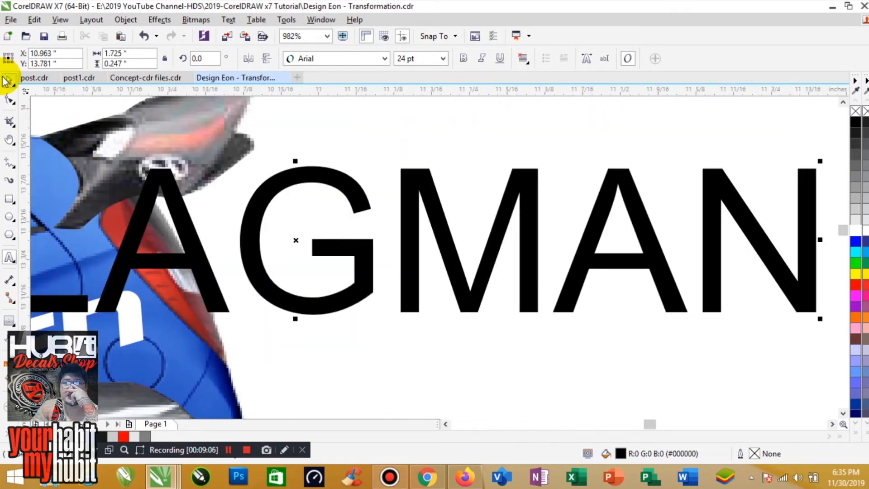
{"action": "left_click", "coordinate": [442, 60]}
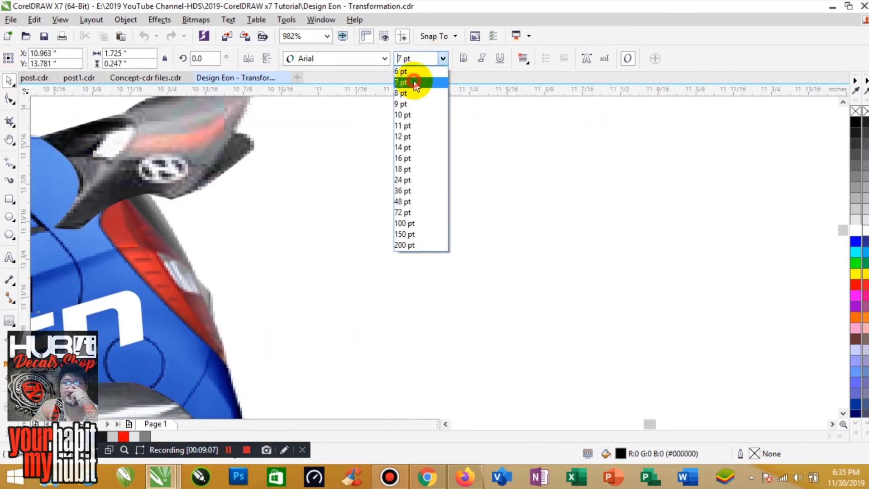
{"action": "left_click", "coordinate": [414, 81]}
{"action": "key", "text": "F4"}
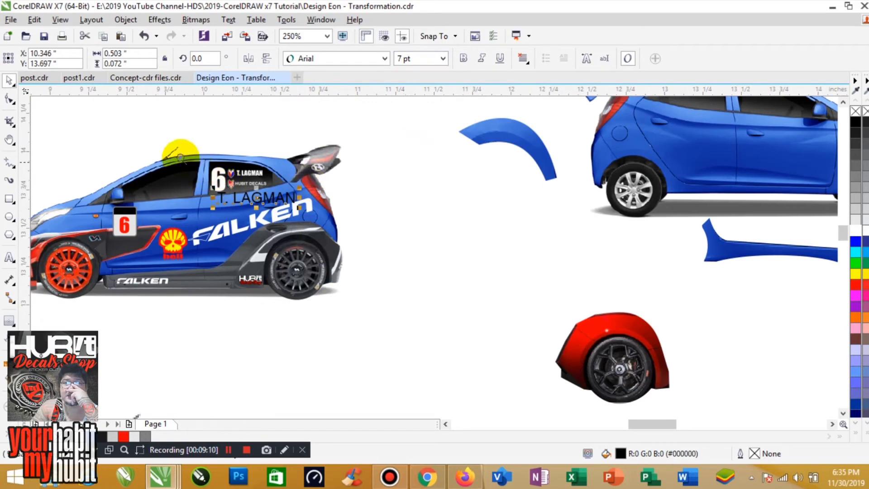
{"action": "scroll", "coordinate": [348, 213], "scroll_direction": "up", "scroll_amount": 5}
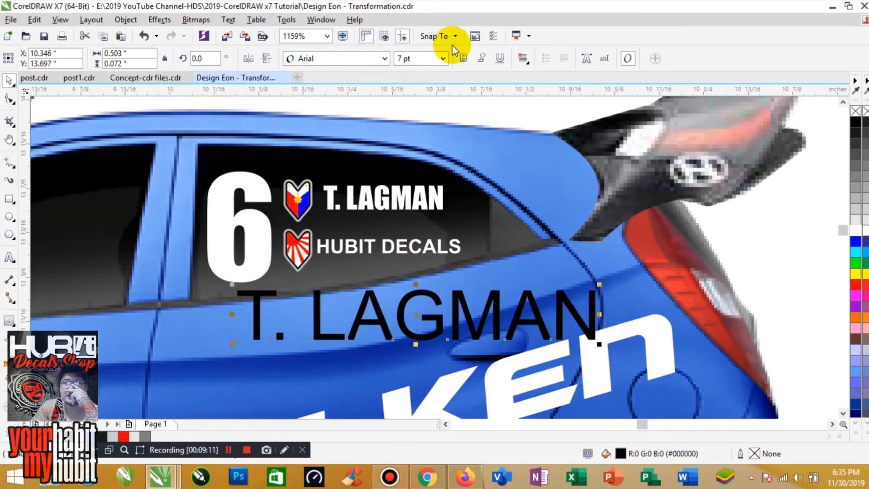
Make the new crew name bold and white, and shrink it to about 0.212 × 0.029 in
{"action": "left_click", "coordinate": [463, 58]}
{"action": "left_click", "coordinate": [856, 231]}
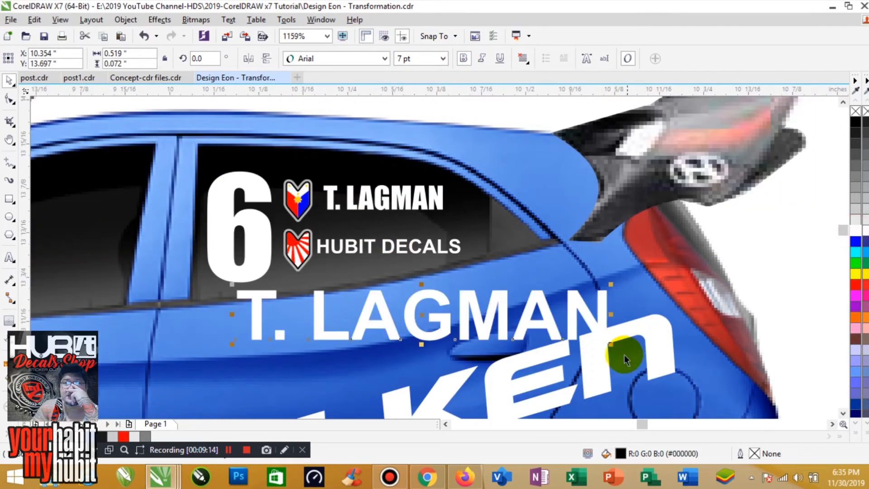
{"action": "left_click_drag", "start_coordinate": [611, 347], "coordinate": [390, 312]}
Replace the Impact crew name beside the Philippine badge with the new Arial one, shrunk to about 0.168 × 0.023 in
{"action": "left_click", "coordinate": [418, 197]}
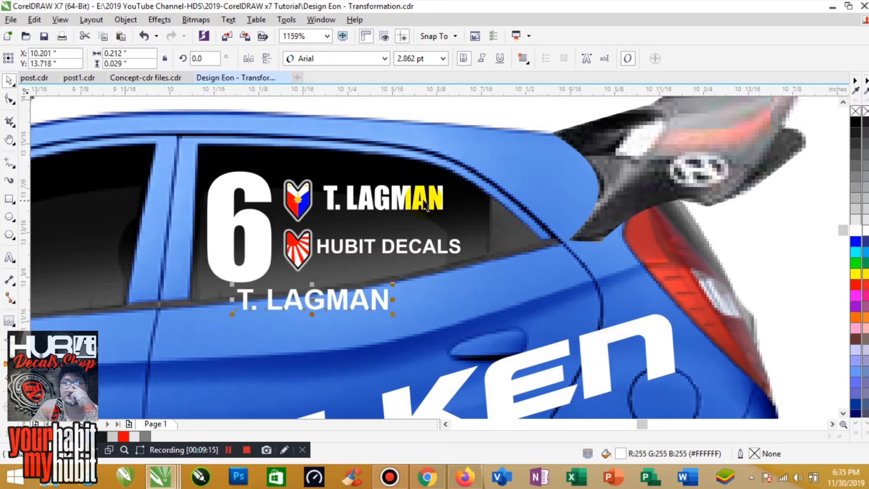
{"action": "key", "text": "Delete"}
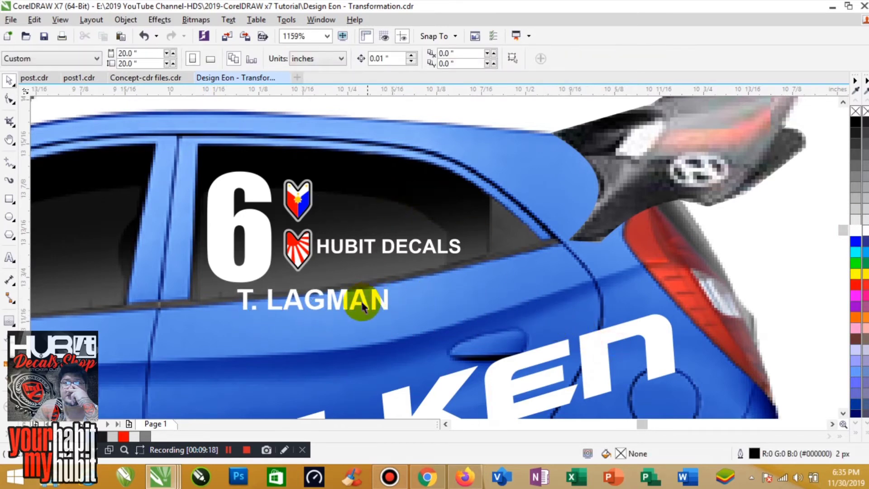
{"action": "left_click_drag", "start_coordinate": [327, 307], "coordinate": [403, 187]}
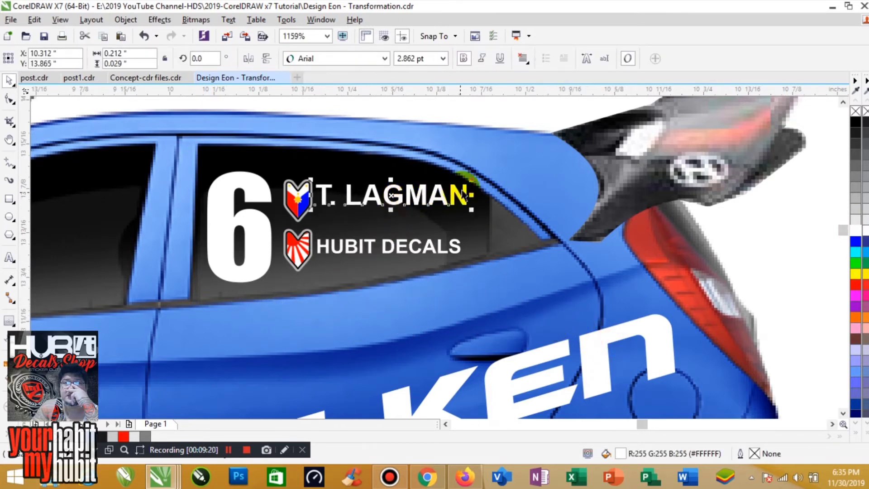
{"action": "left_click_drag", "start_coordinate": [469, 180], "coordinate": [461, 186]}
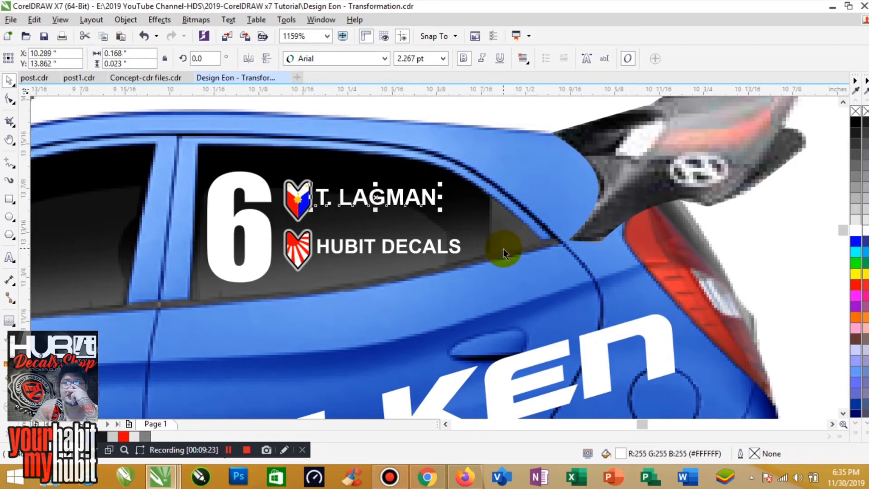
{"action": "scroll", "coordinate": [504, 249], "scroll_direction": "down", "scroll_amount": 3}
{"action": "left_click", "coordinate": [742, 260]}
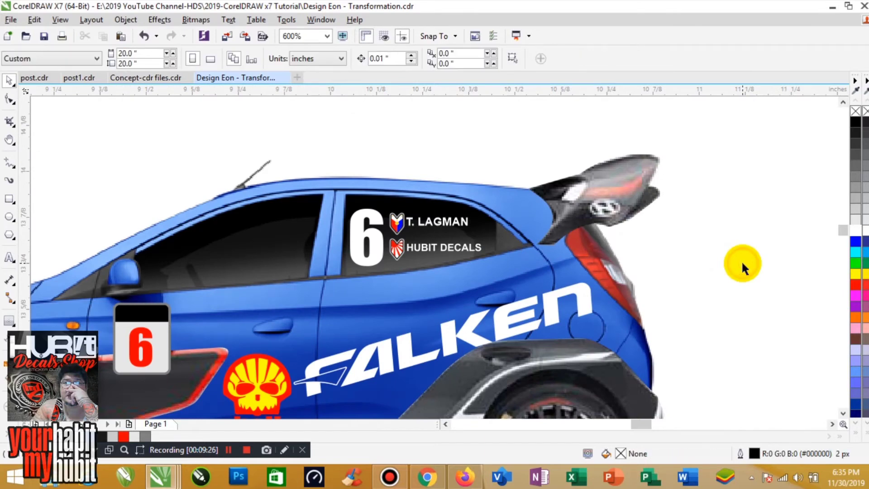
Break the FALKEN door decal apart into separate curves
{"action": "scroll", "coordinate": [741, 260], "scroll_direction": "down", "scroll_amount": 2}
{"action": "left_click_drag", "start_coordinate": [291, 185], "coordinate": [774, 402]}
{"action": "left_click_drag", "start_coordinate": [396, 269], "coordinate": [533, 337]}
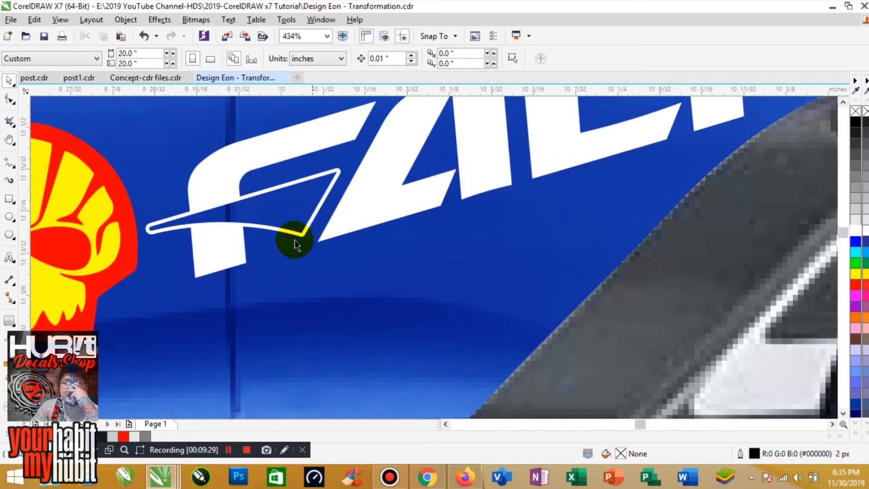
{"action": "left_click", "coordinate": [297, 186]}
{"action": "left_click", "coordinate": [388, 293]}
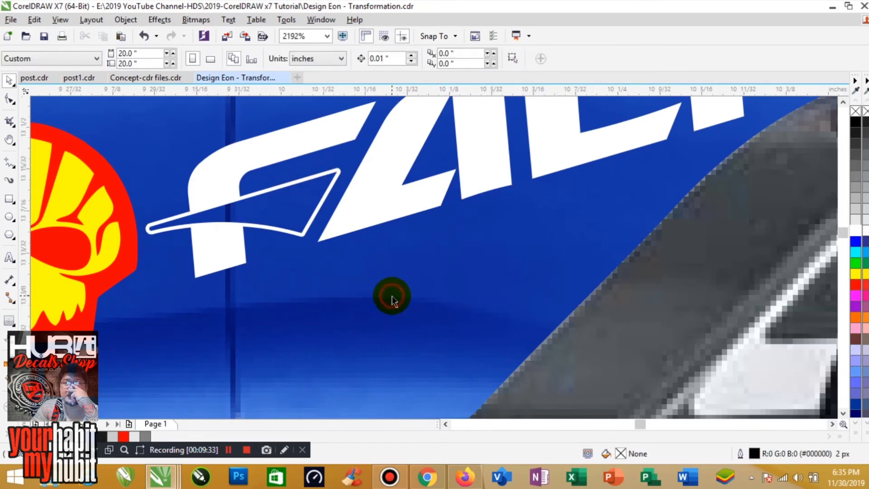
{"action": "left_click", "coordinate": [341, 211]}
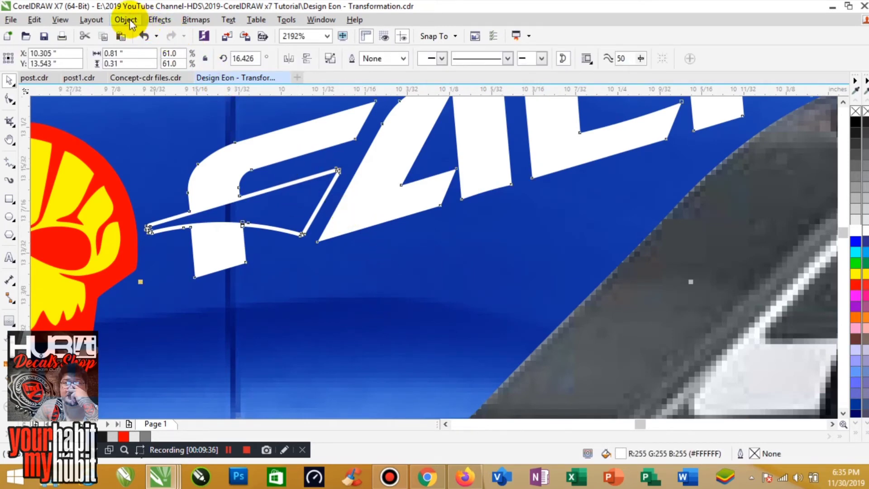
{"action": "left_click", "coordinate": [129, 23]}
{"action": "left_click", "coordinate": [171, 218]}
{"action": "left_click", "coordinate": [361, 287]}
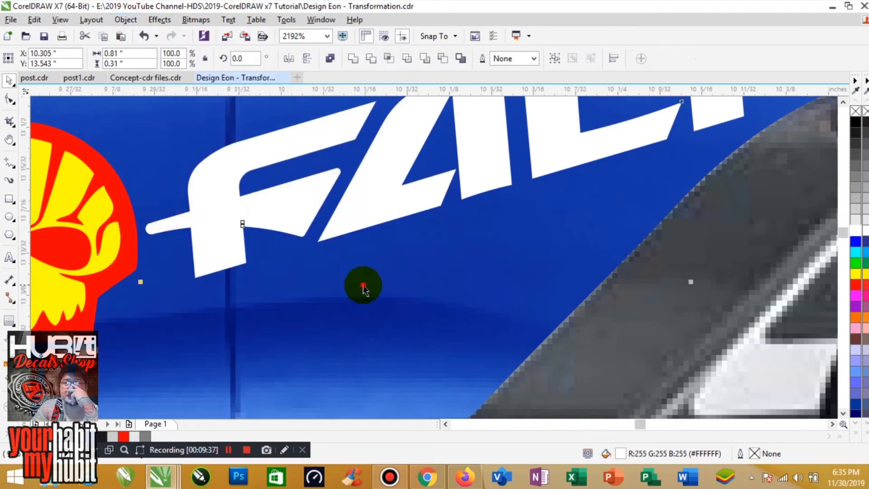
Fill the swoosh piece across the F of the FALKEN door decal with red
{"action": "left_click", "coordinate": [262, 195]}
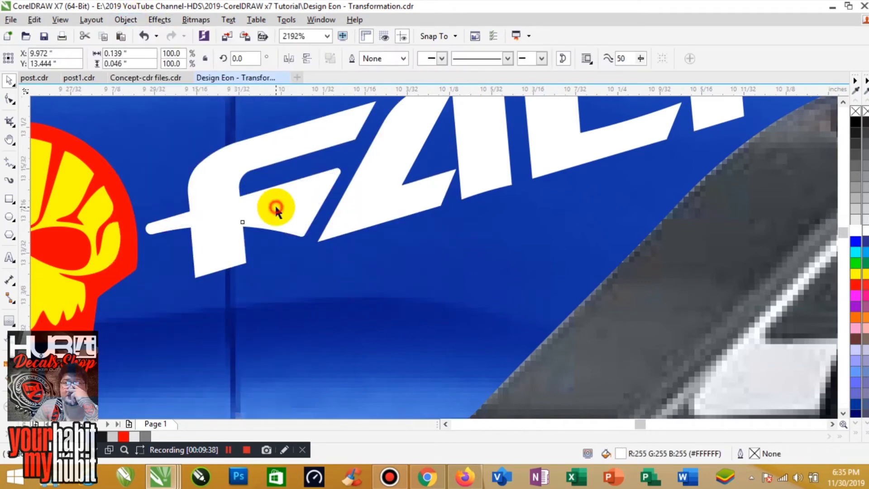
{"action": "left_click", "coordinate": [856, 290]}
{"action": "scroll", "coordinate": [556, 305], "scroll_direction": "down", "scroll_amount": 2}
{"action": "key", "text": "Escape"}
{"action": "scroll", "coordinate": [523, 279], "scroll_direction": "down", "scroll_amount": 2}
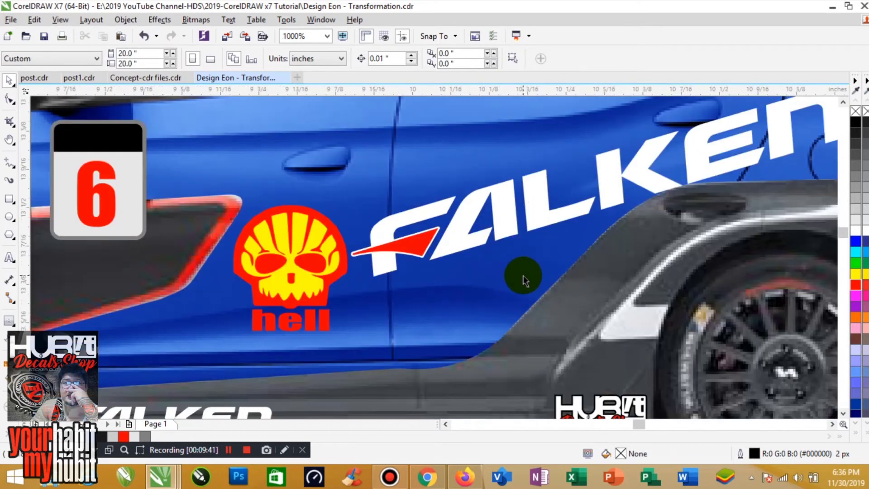
{"action": "scroll", "coordinate": [524, 279], "scroll_direction": "down", "scroll_amount": 2}
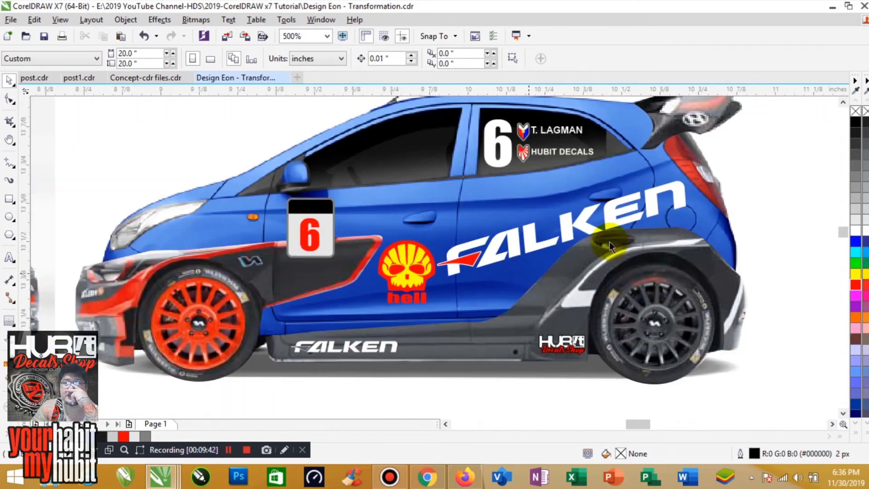
Group the pieces of the FALKEN door decal and save the drawing
{"action": "left_click", "coordinate": [421, 301]}
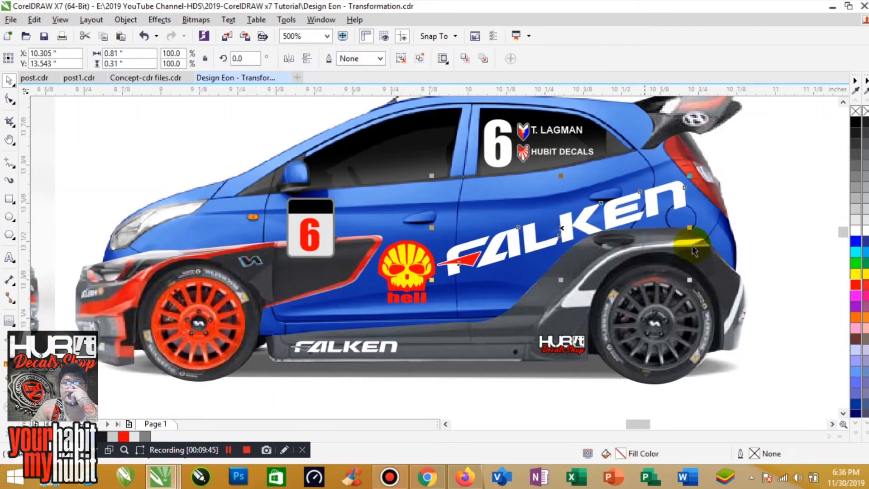
{"action": "left_click", "coordinate": [757, 225]}
{"action": "scroll", "coordinate": [757, 224], "scroll_direction": "down", "scroll_amount": 2}
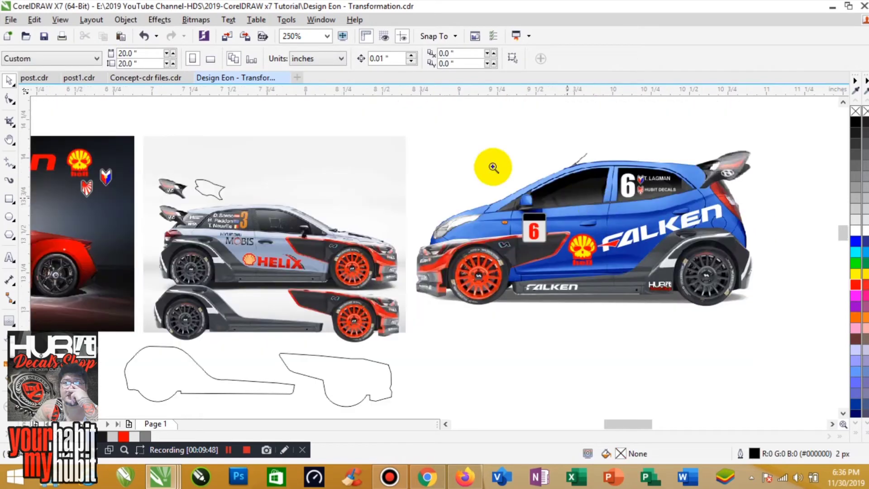
{"action": "left_click_drag", "start_coordinate": [437, 145], "coordinate": [726, 315]}
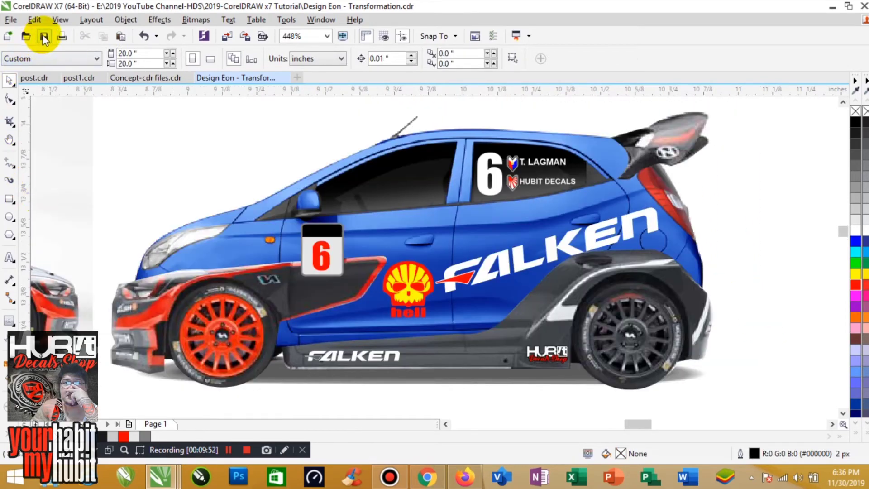
{"action": "key", "text": "ctrl+s"}
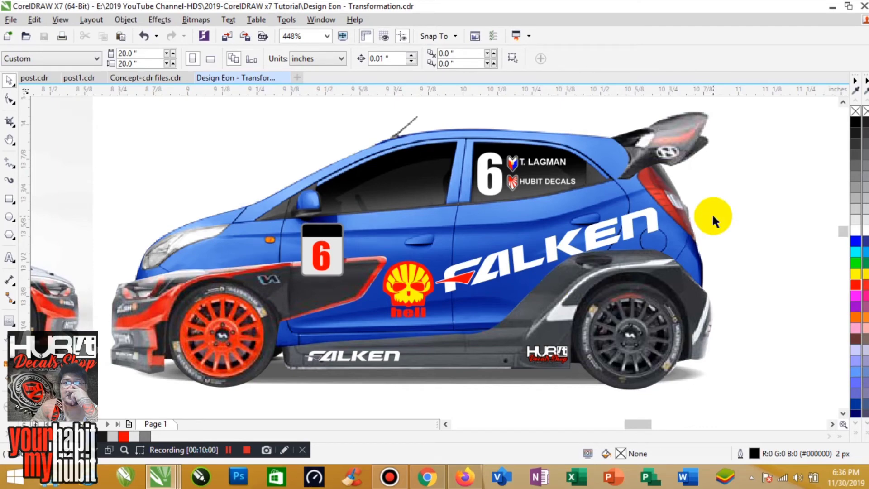
Move the mirrored plain blue Eon next to the finished rally car
{"action": "key", "text": "F4"}
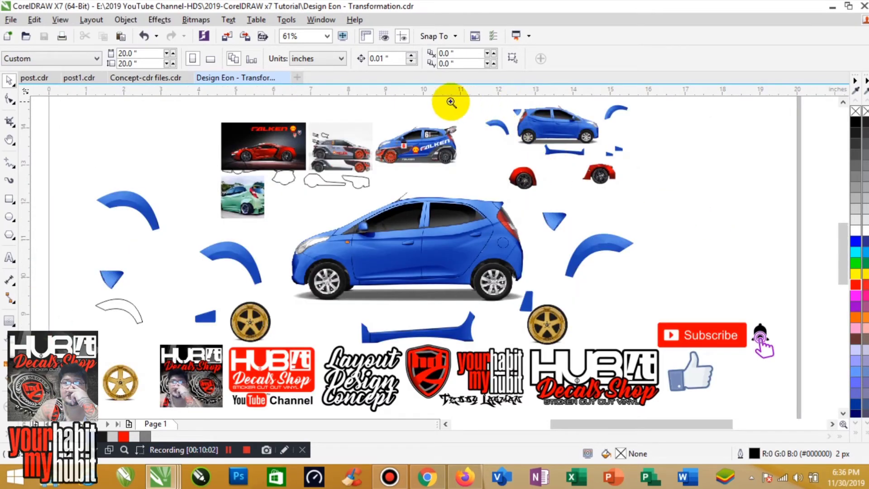
{"action": "left_click_drag", "start_coordinate": [377, 100], "coordinate": [654, 220]}
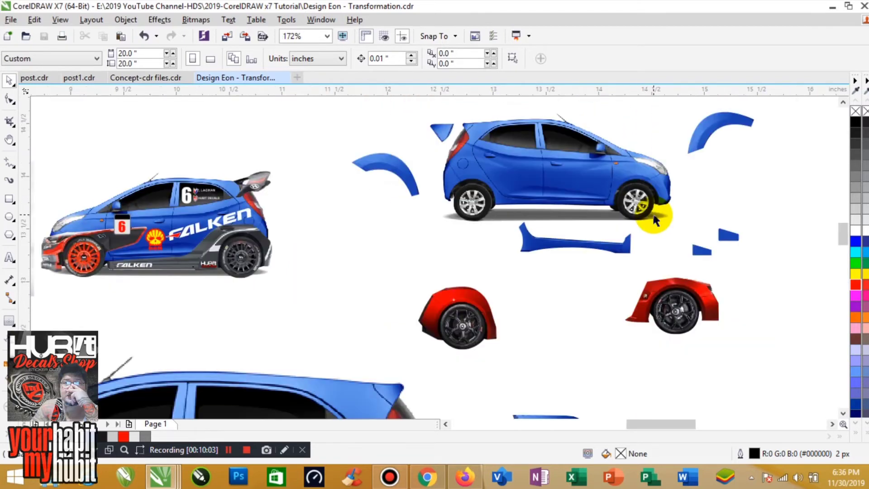
{"action": "left_click", "coordinate": [553, 188]}
{"action": "left_click_drag", "start_coordinate": [553, 189], "coordinate": [413, 227]}
{"action": "right_click", "coordinate": [435, 235]}
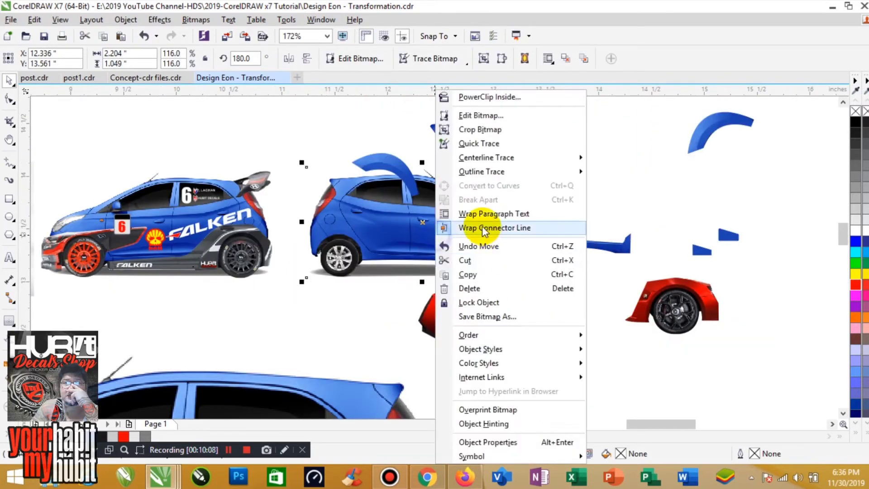
{"action": "left_click", "coordinate": [323, 323]}
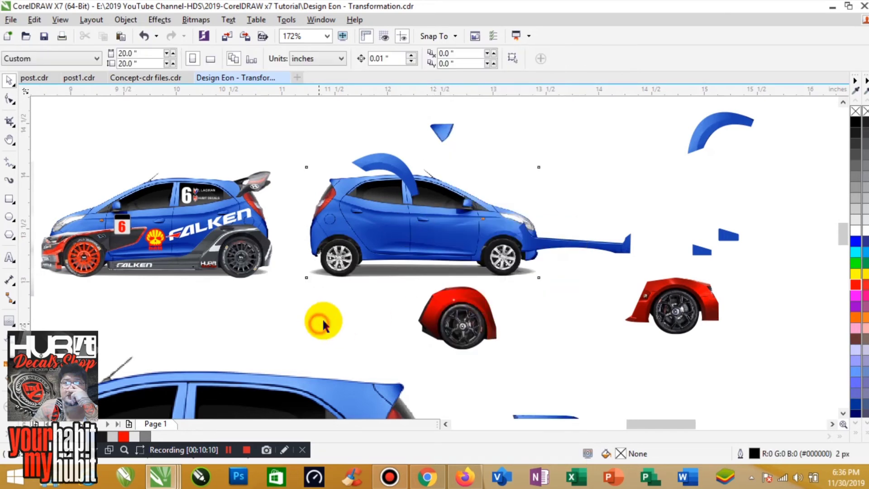
Fit the red rear and front fender pieces with black wheels over the plain Eon's wheels
{"action": "left_click", "coordinate": [473, 339]}
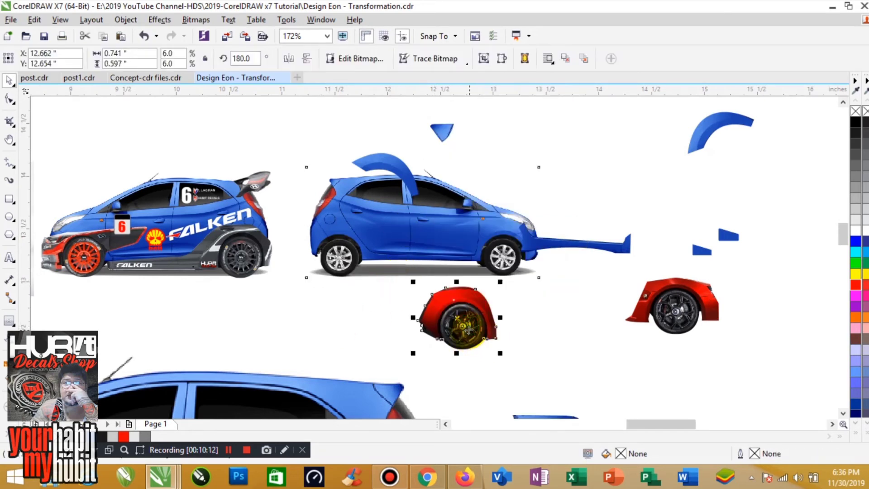
{"action": "left_click_drag", "start_coordinate": [473, 339], "coordinate": [344, 263]}
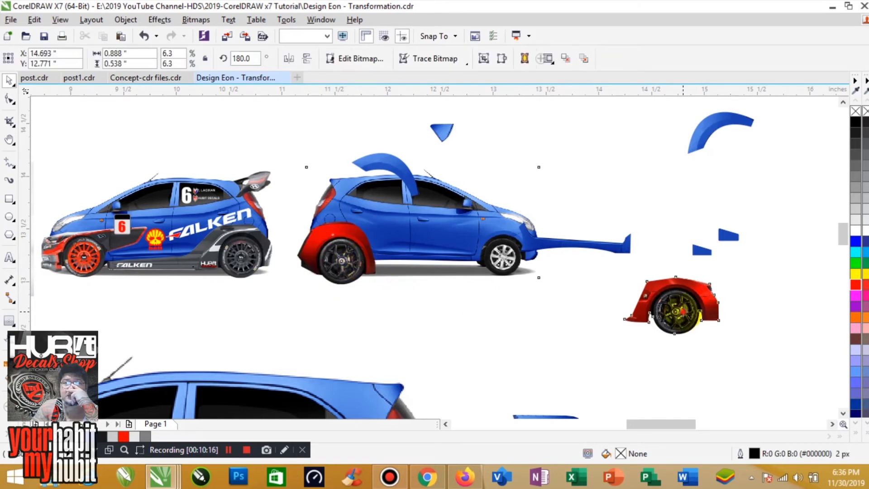
{"action": "left_click", "coordinate": [670, 301]}
{"action": "left_click", "coordinate": [60, 20]}
{"action": "left_click", "coordinate": [68, 48]}
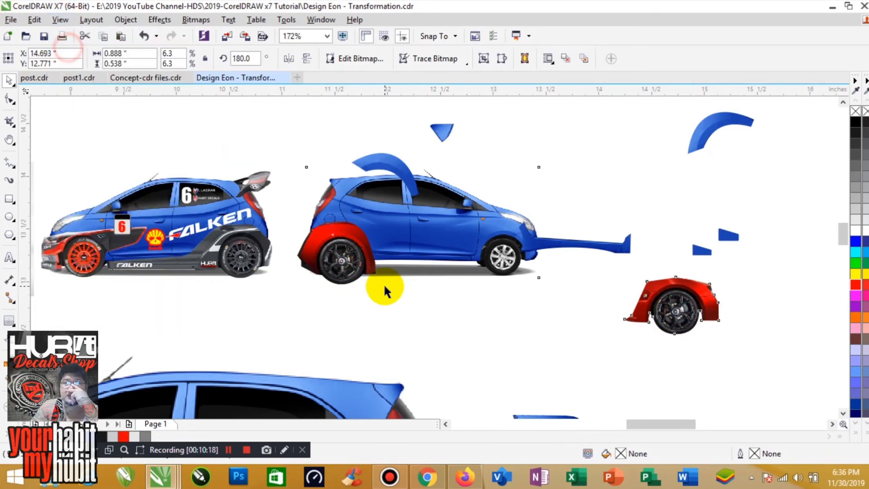
{"action": "left_click", "coordinate": [61, 20]}
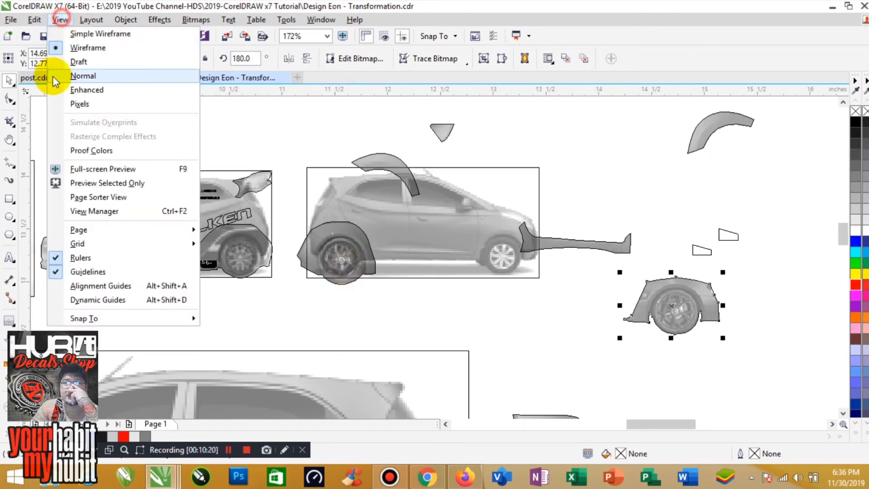
{"action": "left_click", "coordinate": [49, 85]}
{"action": "left_click_drag", "start_coordinate": [623, 306], "coordinate": [505, 264]}
Fit the blue side skirt between the plain Eon's wheels and the two small blue lip pieces under its front bumper
{"action": "left_click", "coordinate": [579, 247]}
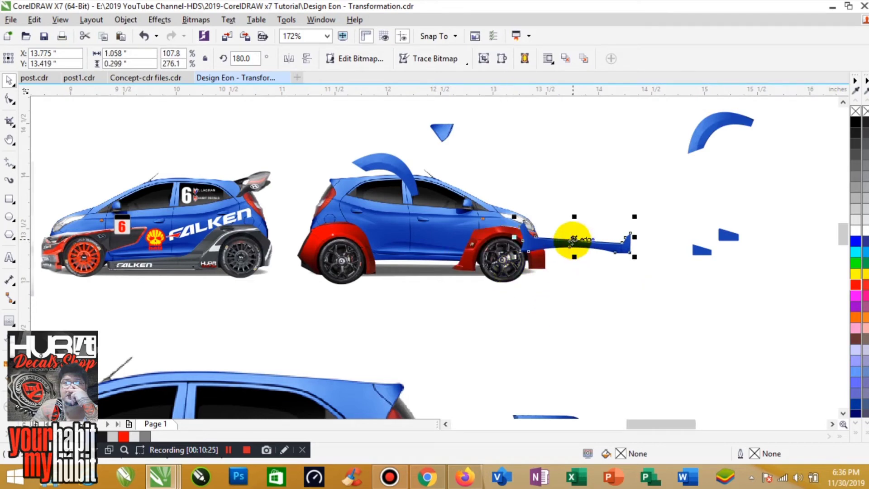
{"action": "left_click_drag", "start_coordinate": [576, 246], "coordinate": [420, 255]}
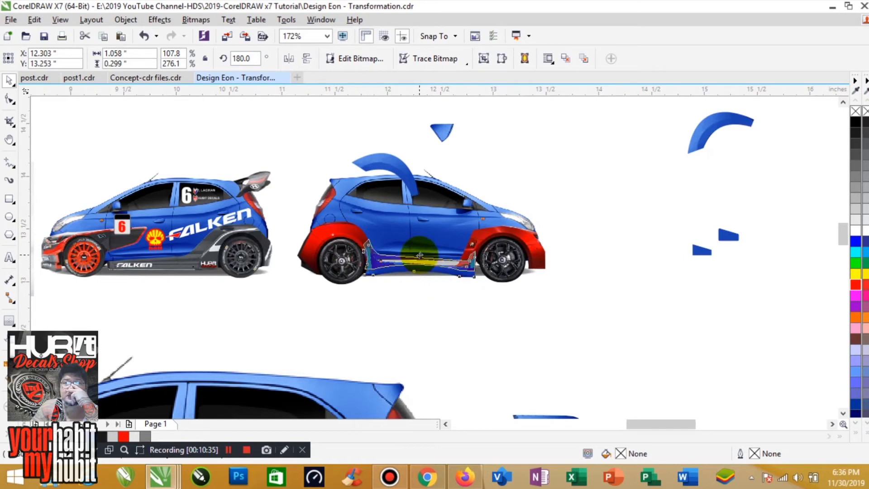
{"action": "left_click", "coordinate": [568, 322]}
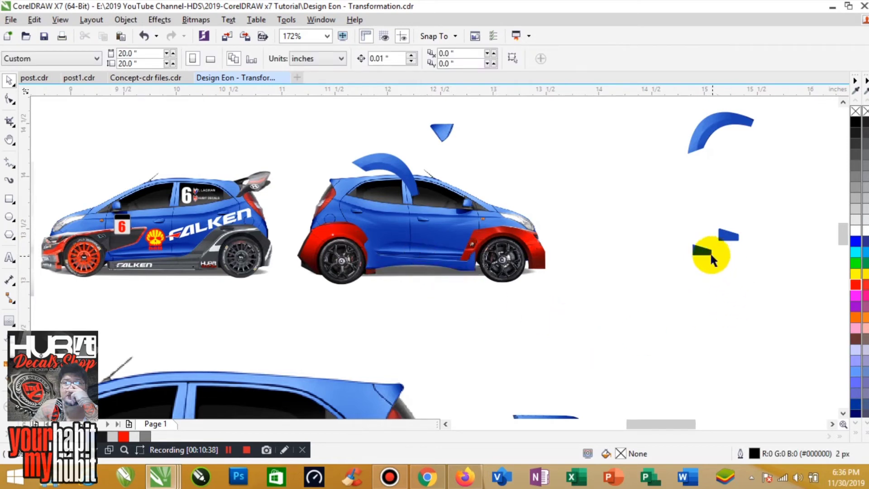
{"action": "left_click_drag", "start_coordinate": [724, 238], "coordinate": [539, 262]}
{"action": "left_click_drag", "start_coordinate": [699, 253], "coordinate": [539, 268]}
{"action": "left_click", "coordinate": [576, 317]}
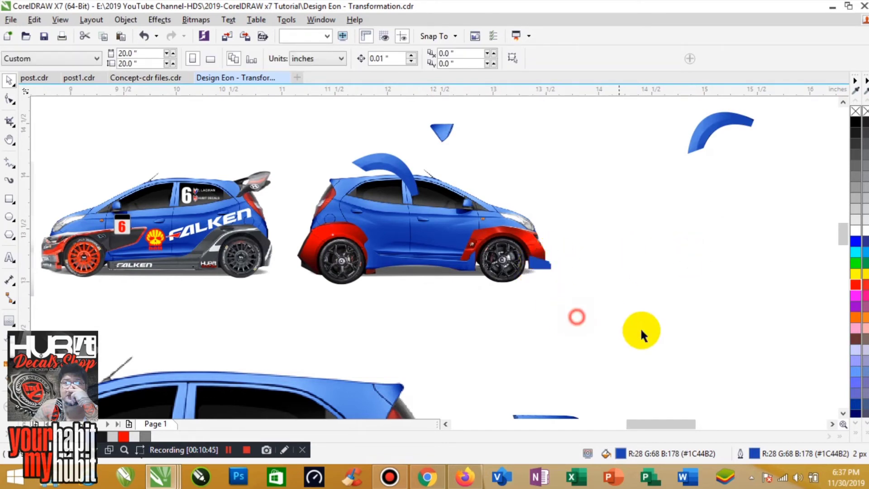
Place the two curved blue fender flares over the front and rear wheel arches of the plain Eon
{"action": "left_click", "coordinate": [717, 131]}
{"action": "left_click_drag", "start_coordinate": [717, 131], "coordinate": [485, 239]}
{"action": "left_click", "coordinate": [574, 323]}
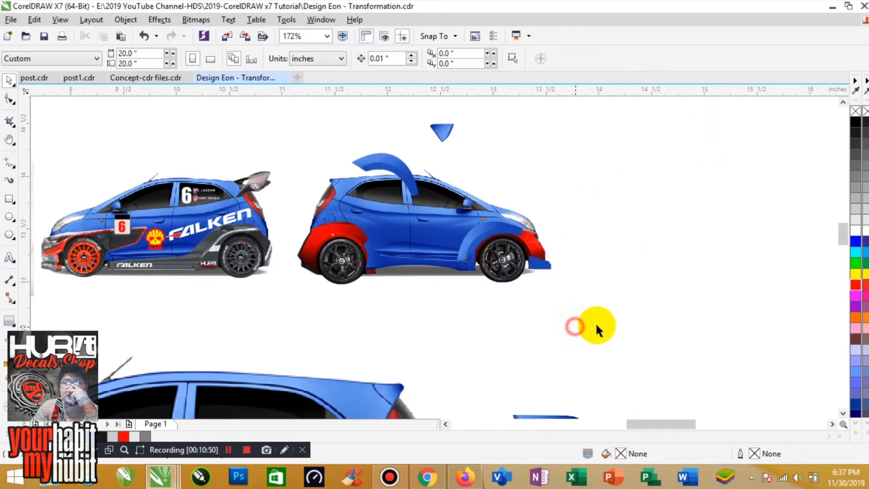
{"action": "left_click_drag", "start_coordinate": [398, 165], "coordinate": [355, 234]}
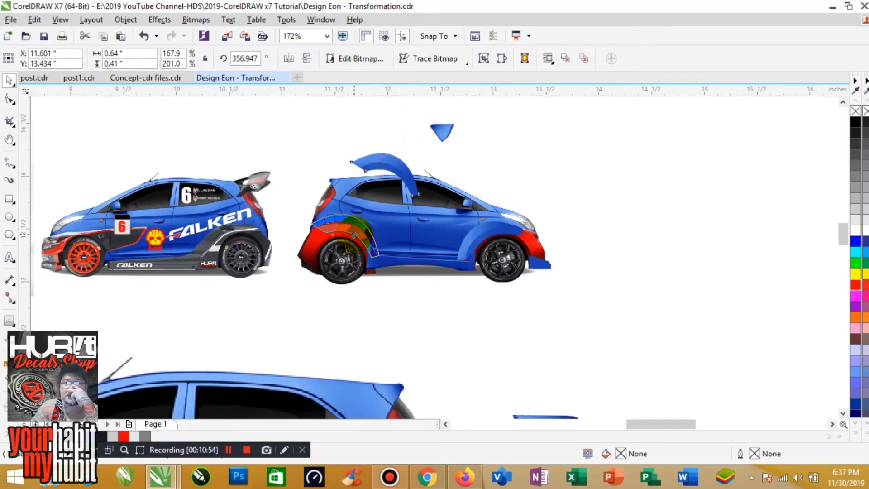
{"action": "left_click_drag", "start_coordinate": [354, 240], "coordinate": [486, 234]}
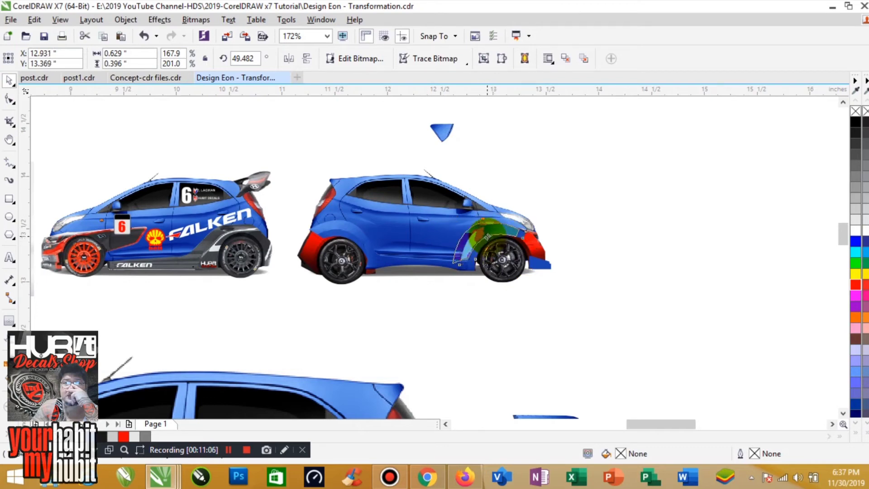
{"action": "left_click", "coordinate": [554, 332]}
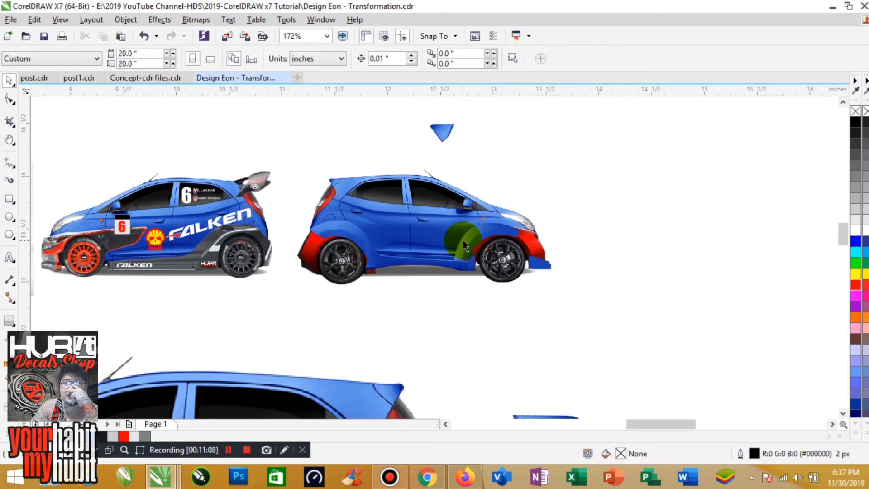
Shift the front fender flare slightly forward so it follows the front wheel arch
{"action": "key", "text": "F2"}
{"action": "left_click_drag", "start_coordinate": [434, 211], "coordinate": [569, 283]}
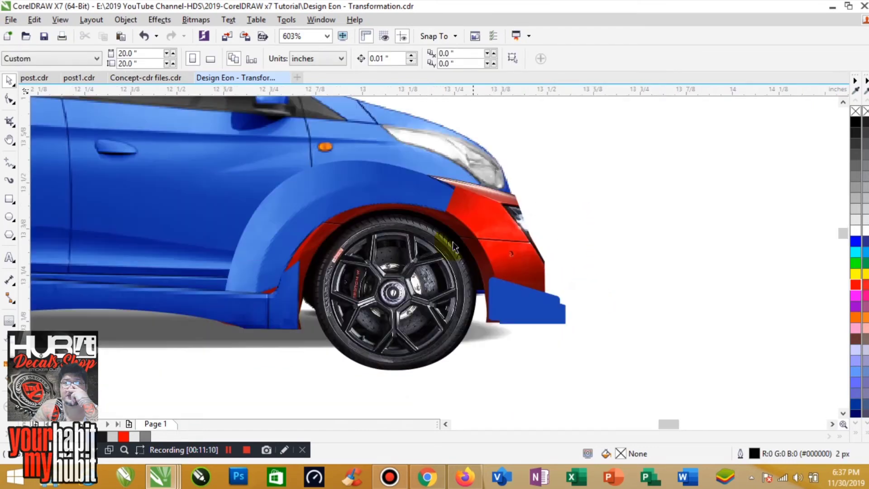
{"action": "left_click", "coordinate": [381, 192]}
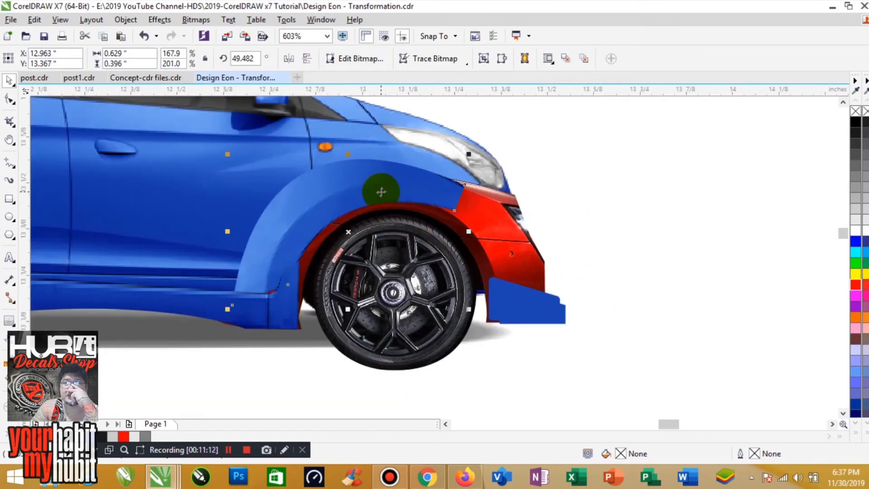
{"action": "scroll", "coordinate": [439, 331], "scroll_direction": "down", "scroll_amount": 8}
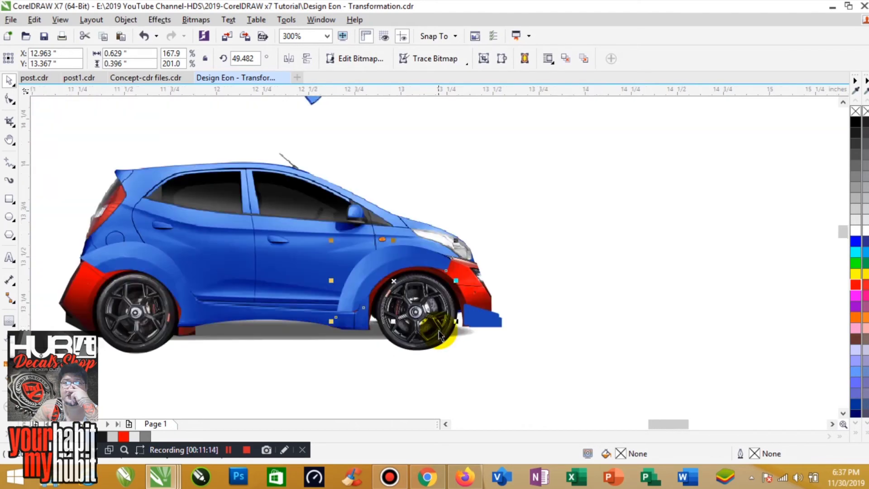
{"action": "left_click_drag", "start_coordinate": [252, 270], "coordinate": [446, 337]}
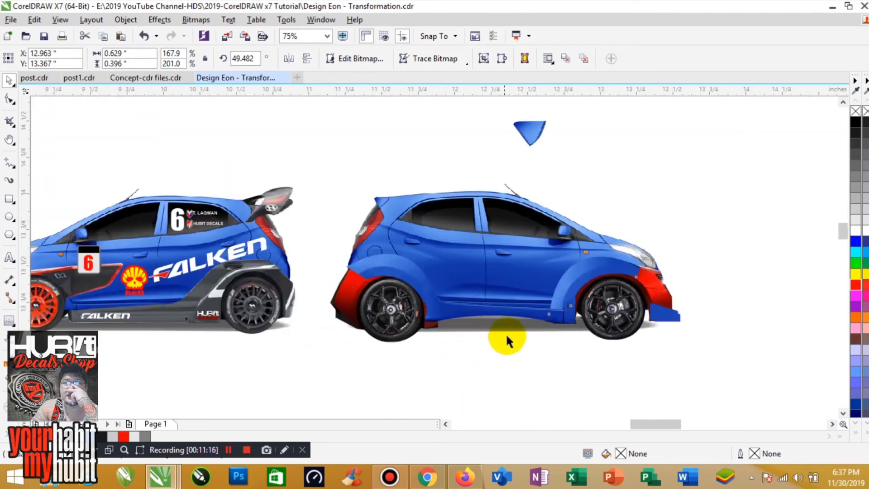
Fit the blue triangular spoiler piece onto the rear roof edge of the plain Eon
{"action": "left_click_drag", "start_coordinate": [535, 138], "coordinate": [384, 208]}
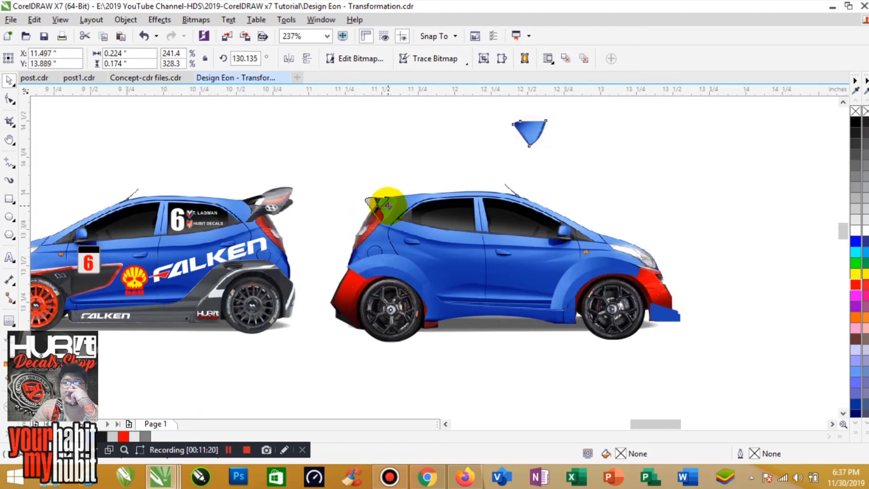
{"action": "mouse_move", "coordinate": [388, 206]}
{"action": "left_mouse_down"}
{"action": "mouse_move", "coordinate": [385, 200]}
{"action": "mouse_move", "coordinate": [387, 207]}
{"action": "left_mouse_up"}
{"action": "left_click", "coordinate": [711, 209]}
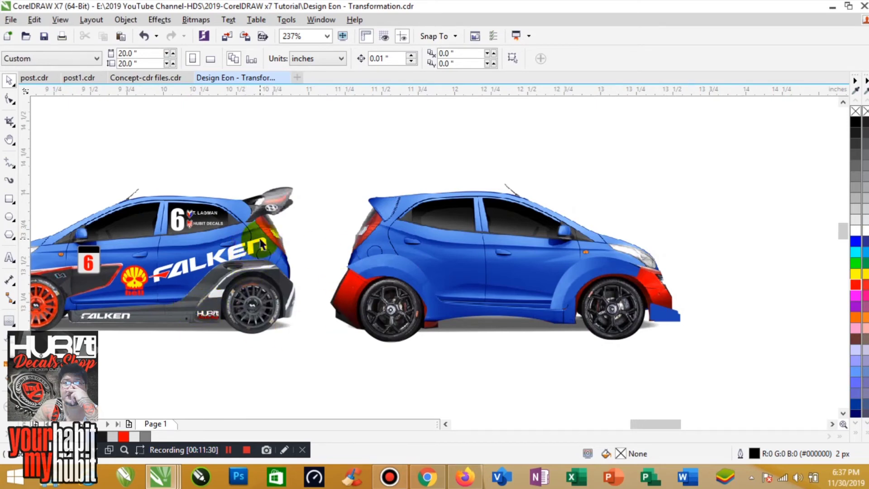
Copy the skull shell logo onto the second Eon's doors, enlarge it to about 0.342 × 0.378 in and ungroup it
{"action": "left_click", "coordinate": [145, 283]}
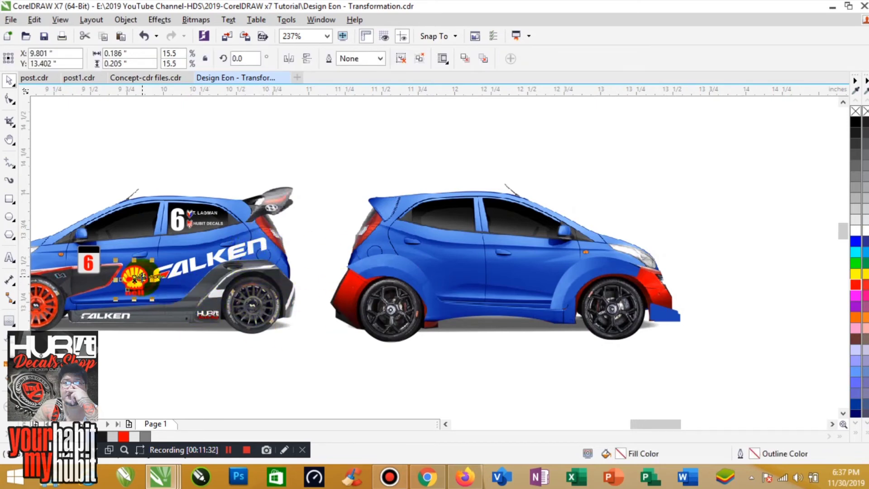
{"action": "left_click_drag", "start_coordinate": [156, 289], "coordinate": [494, 306]}
{"action": "left_click", "coordinate": [402, 58]}
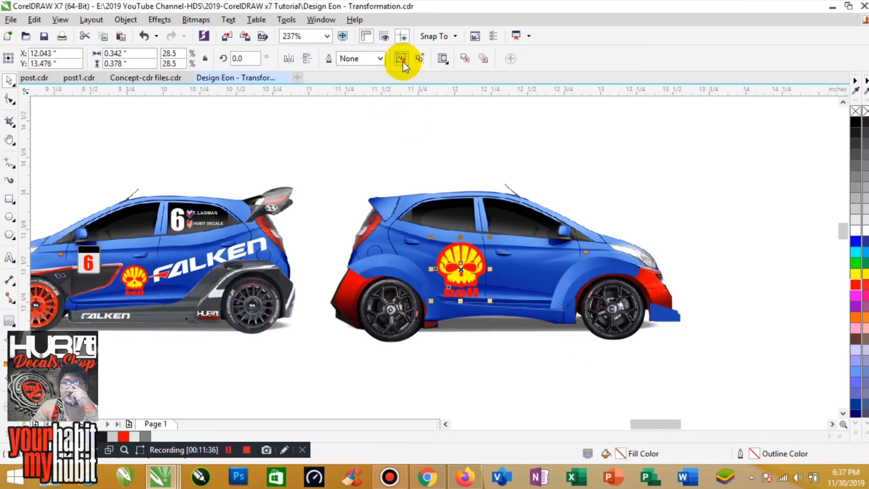
Fill the backing shape of the second Eon's skull logo black and its "hell" lettering white
{"action": "left_click", "coordinate": [409, 132]}
{"action": "left_click", "coordinate": [489, 271]}
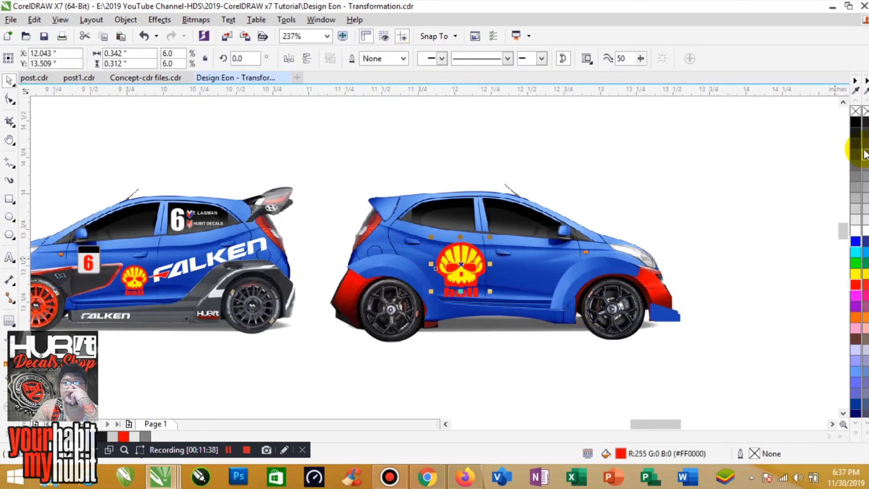
{"action": "left_click", "coordinate": [855, 122]}
{"action": "left_click", "coordinate": [467, 294]}
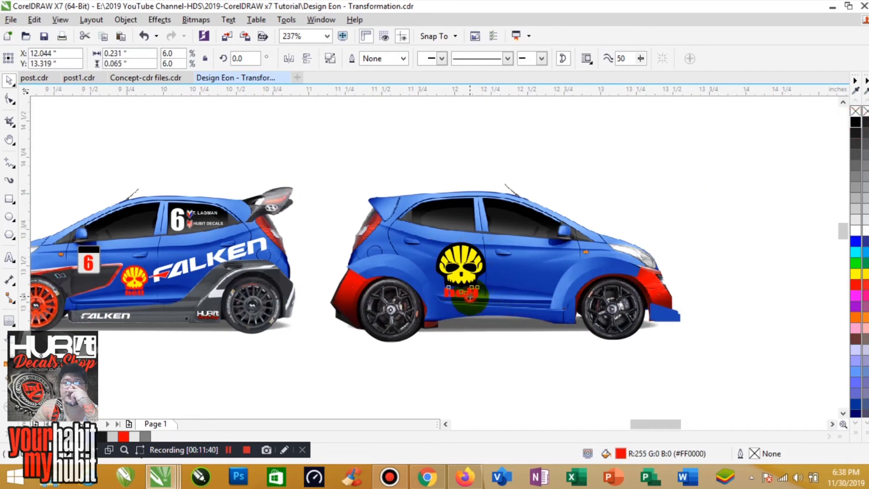
{"action": "left_click", "coordinate": [855, 227]}
{"action": "left_click", "coordinate": [513, 370]}
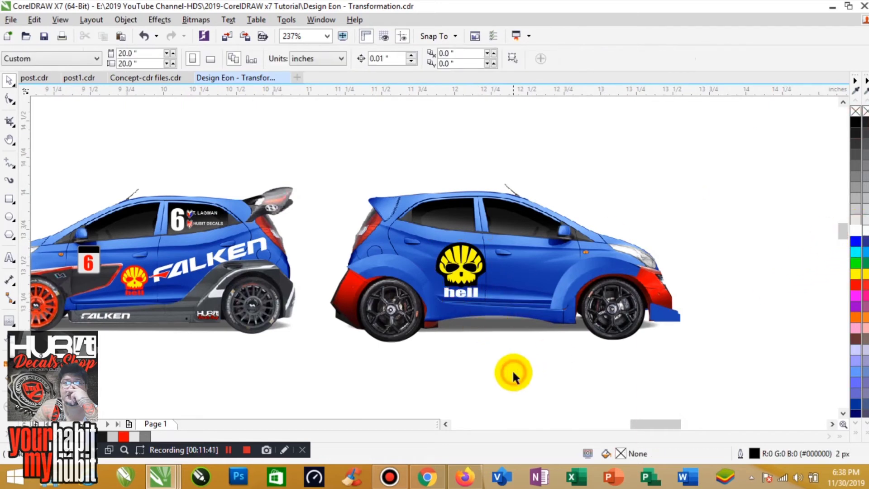
Fill the skull's face and the "hell" lettering beneath it with grey #999999
{"action": "scroll", "coordinate": [547, 296], "scroll_direction": "up", "scroll_amount": 3}
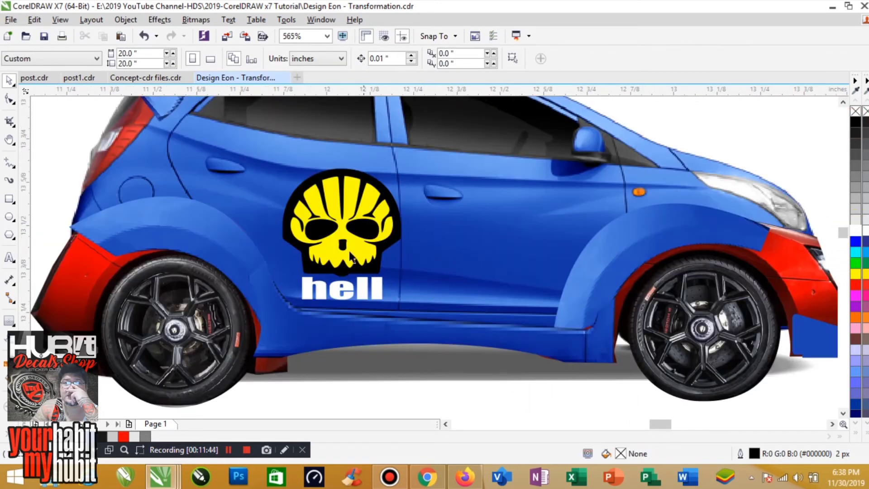
{"action": "left_click", "coordinate": [352, 249]}
{"action": "left_click", "coordinate": [856, 229]}
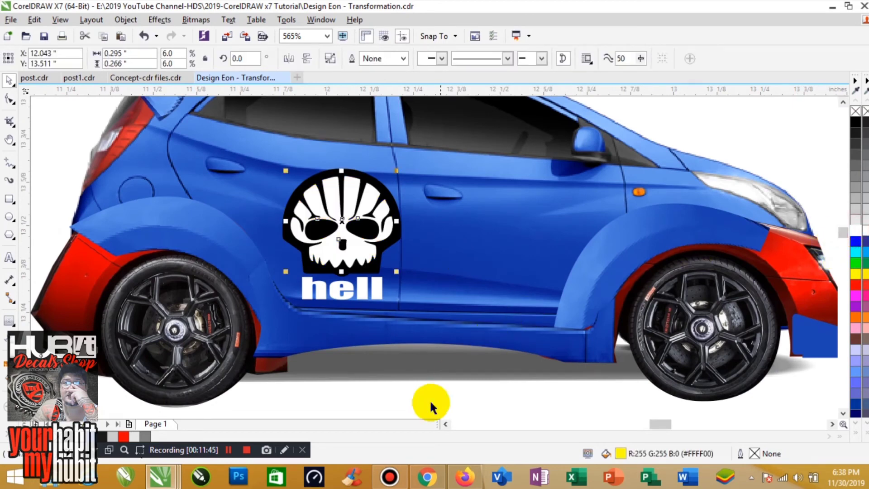
{"action": "left_click", "coordinate": [855, 186]}
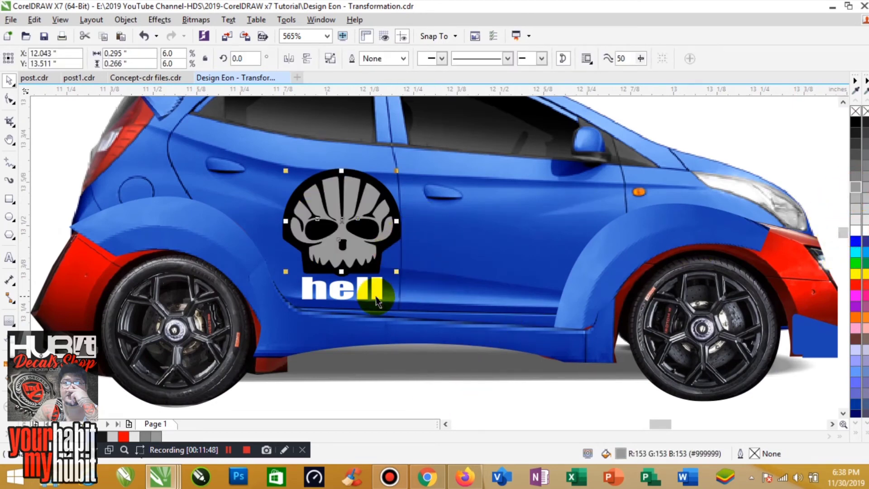
{"action": "left_click", "coordinate": [376, 293]}
{"action": "left_click", "coordinate": [859, 193]}
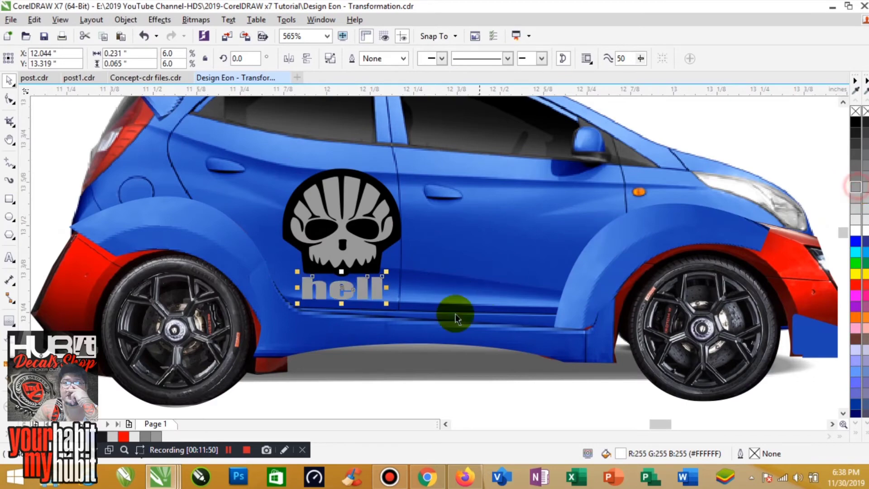
Group the recoloured skull logo, shrink it and move it forward to the front door, just behind the front flare
{"action": "left_click_drag", "start_coordinate": [261, 401], "coordinate": [432, 152]}
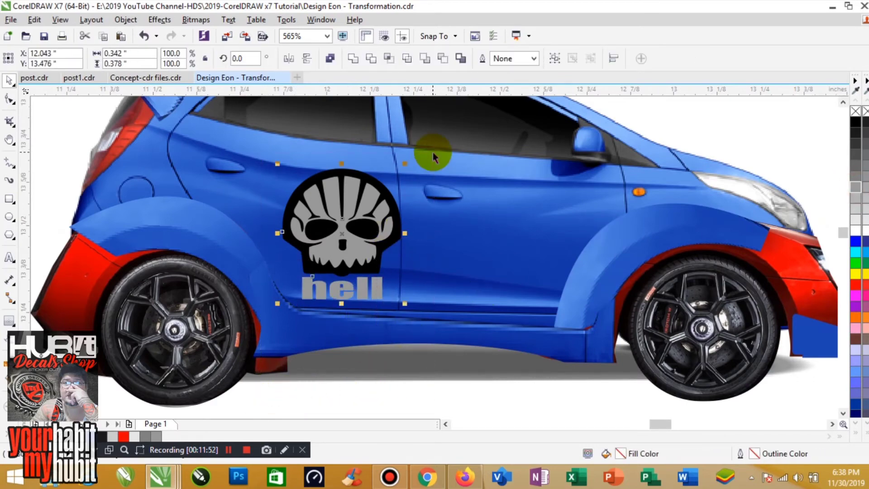
{"action": "scroll", "coordinate": [433, 152], "scroll_direction": "down", "scroll_amount": 5}
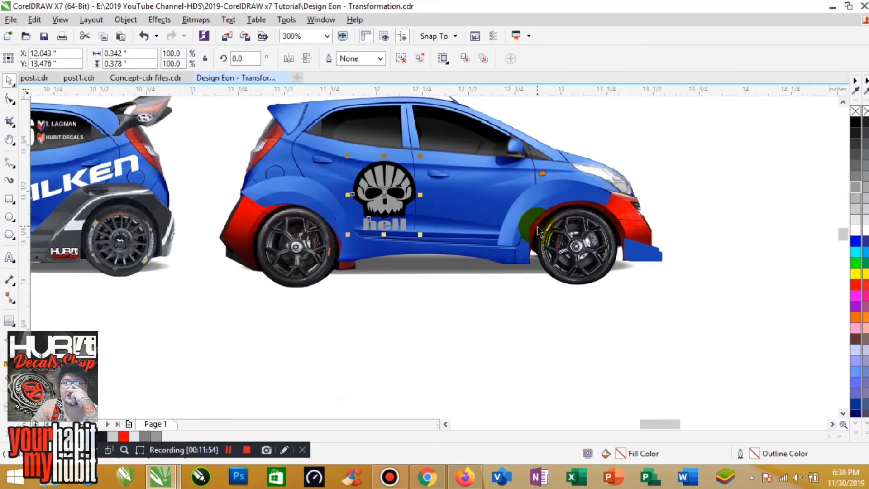
{"action": "scroll", "coordinate": [435, 163], "scroll_direction": "up", "scroll_amount": 2}
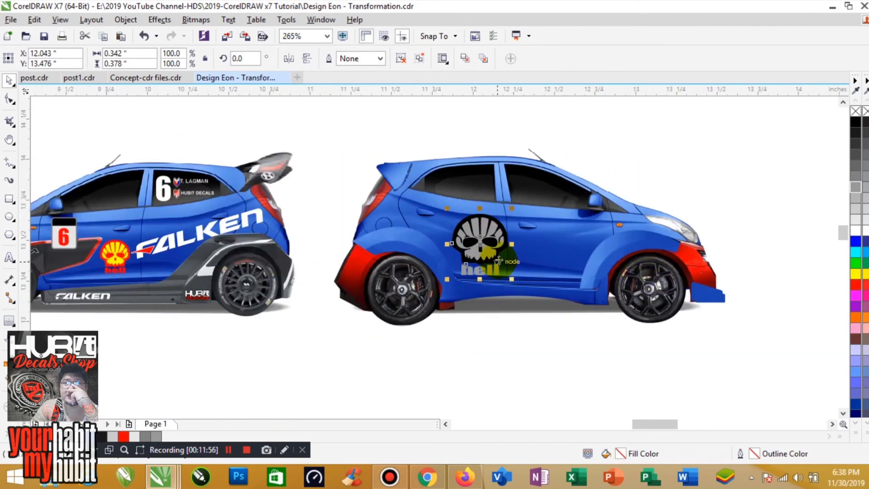
{"action": "left_click_drag", "start_coordinate": [510, 208], "coordinate": [493, 229]}
{"action": "left_click_drag", "start_coordinate": [473, 265], "coordinate": [568, 263]}
{"action": "left_click", "coordinate": [612, 369]}
Place a black copy of the FALKEN lettering across the second Eon's doors, rotated to 324.56° so it slopes down toward the front
{"action": "left_click", "coordinate": [202, 234]}
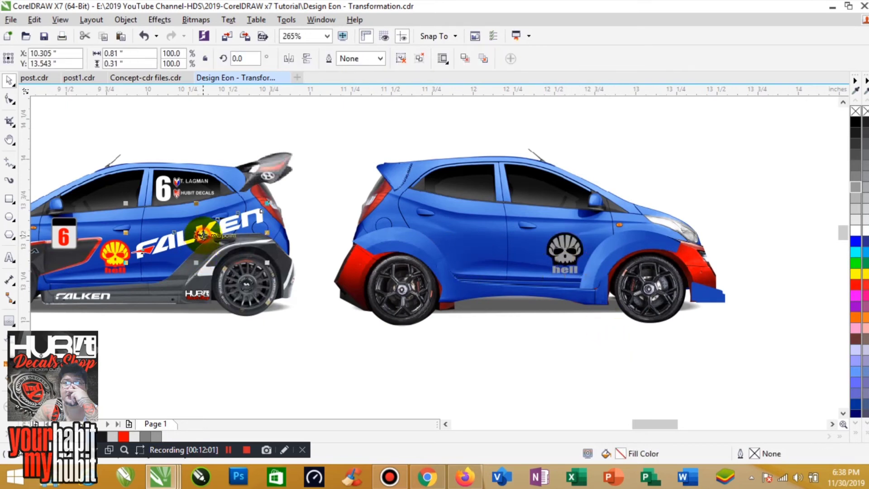
{"action": "left_click_drag", "start_coordinate": [201, 234], "coordinate": [488, 234]}
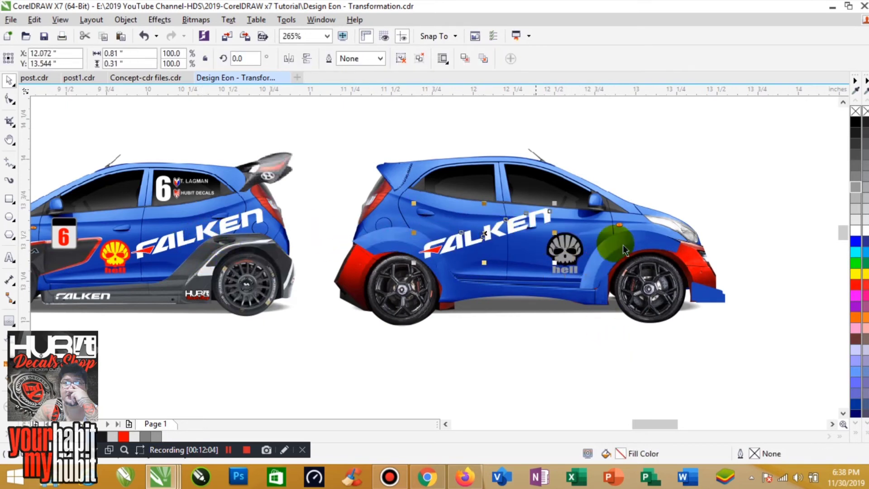
{"action": "left_click", "coordinate": [860, 120]}
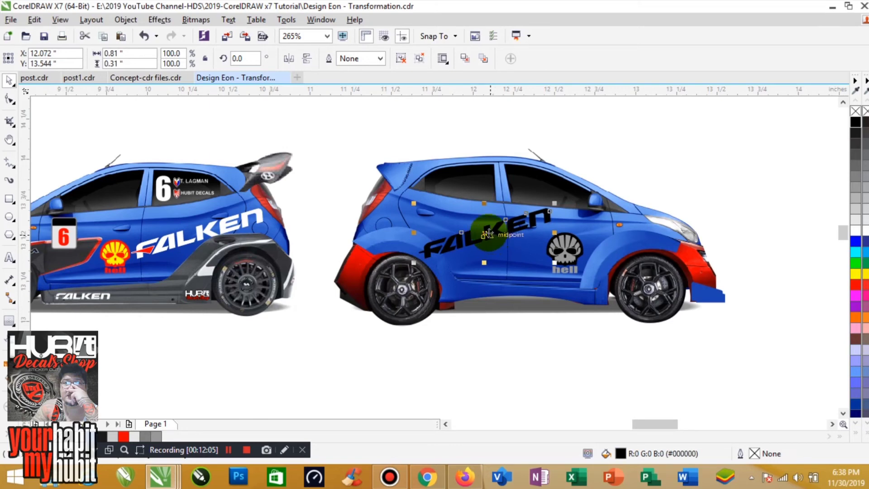
{"action": "left_click_drag", "start_coordinate": [562, 199], "coordinate": [544, 248]}
{"action": "left_click_drag", "start_coordinate": [487, 240], "coordinate": [478, 244]}
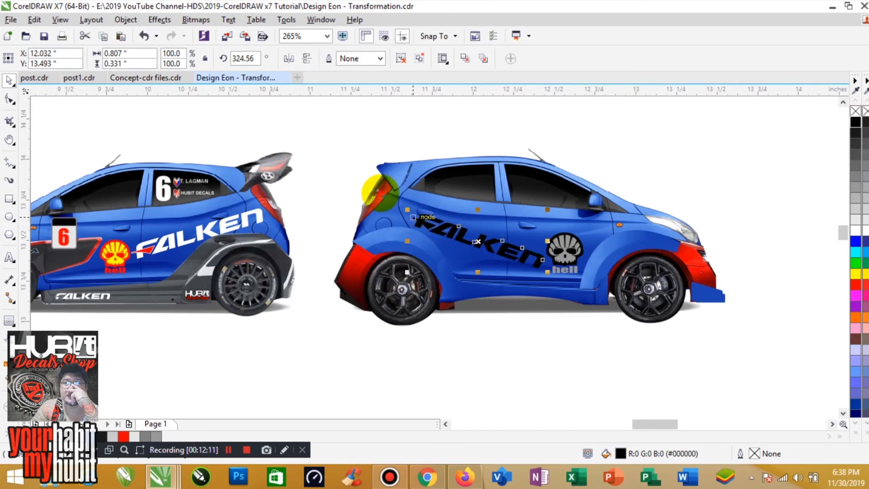
Ungroup the sloping FALKEN lettering, fill the pointed accent on its F red and save the drawing
{"action": "left_click", "coordinate": [401, 58]}
{"action": "left_click", "coordinate": [395, 214]}
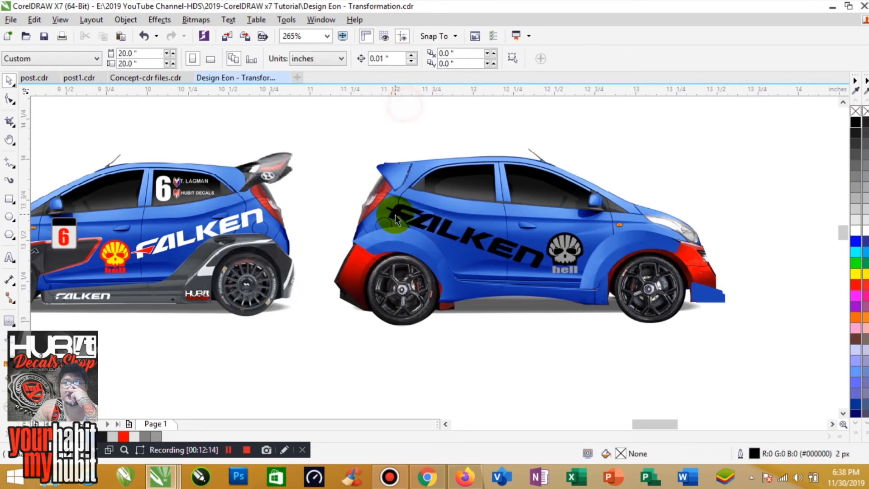
{"action": "left_click", "coordinate": [402, 218]}
{"action": "left_click_drag", "start_coordinate": [857, 289], "coordinate": [407, 201]}
{"action": "left_click", "coordinate": [345, 170]}
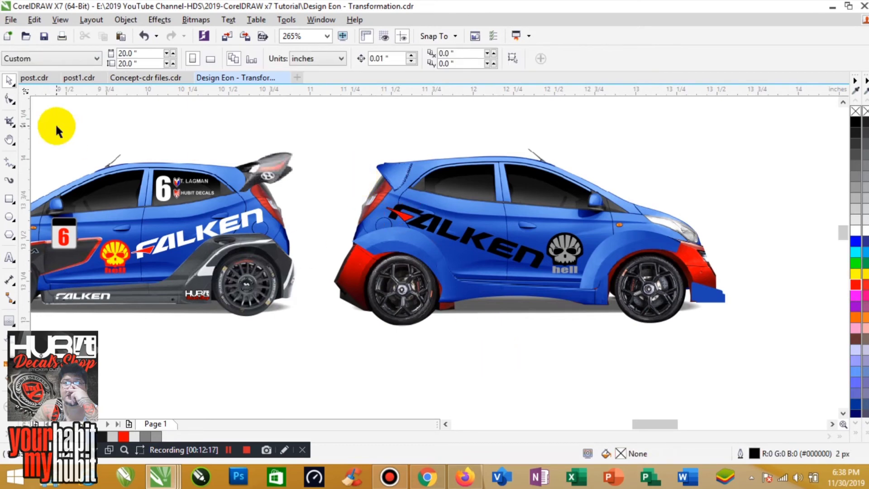
{"action": "left_click", "coordinate": [44, 36]}
Copy the number 6 and driver name decals onto the second Eon's rear window, with the 6 in front of the names
{"action": "left_click_drag", "start_coordinate": [135, 146], "coordinate": [248, 216]}
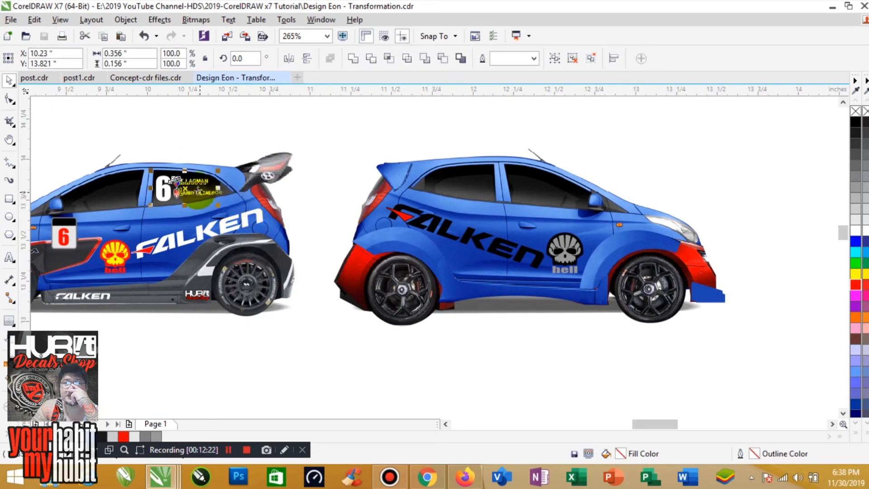
{"action": "left_click_drag", "start_coordinate": [186, 178], "coordinate": [446, 178]}
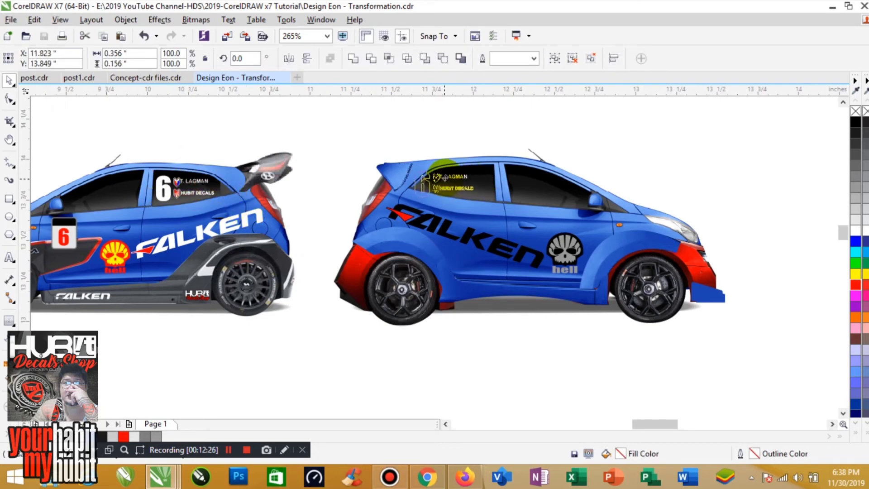
{"action": "left_click_drag", "start_coordinate": [452, 207], "coordinate": [452, 207]}
{"action": "left_click_drag", "start_coordinate": [375, 154], "coordinate": [645, 260]}
{"action": "left_click", "coordinate": [182, 200]}
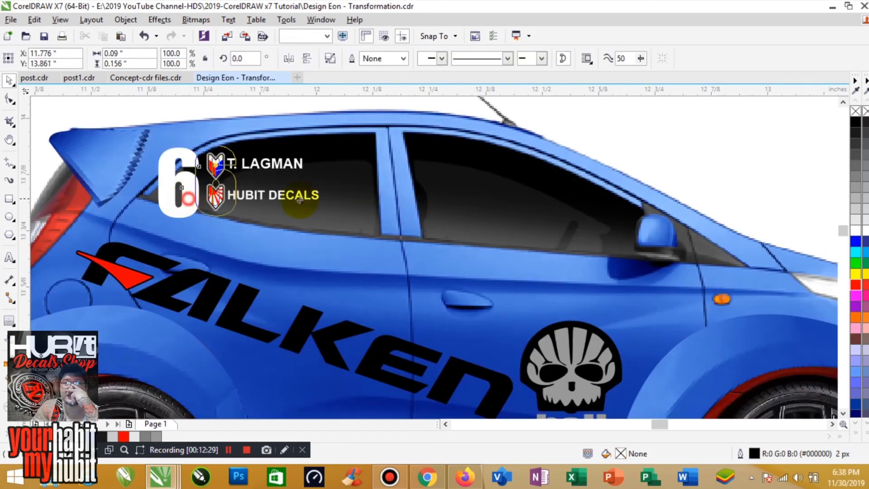
{"action": "left_click_drag", "start_coordinate": [182, 200], "coordinate": [347, 199]}
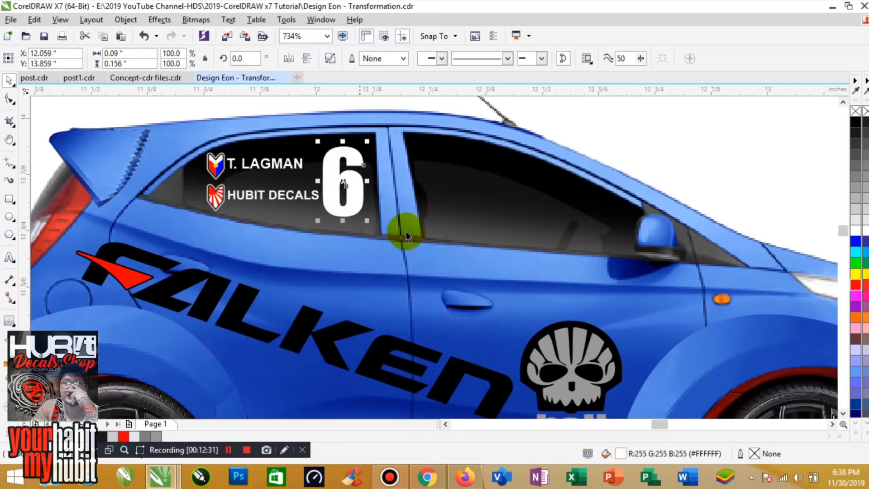
{"action": "left_click", "coordinate": [431, 243]}
Copy the number 6 plate from the first Eon onto the second Eon's front door, just below the mirror
{"action": "key", "text": "F4"}
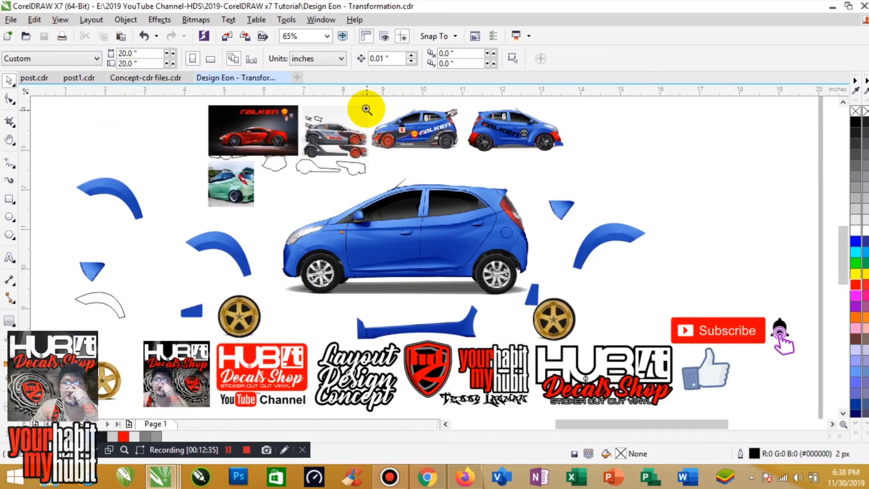
{"action": "left_click_drag", "start_coordinate": [361, 108], "coordinate": [587, 161]}
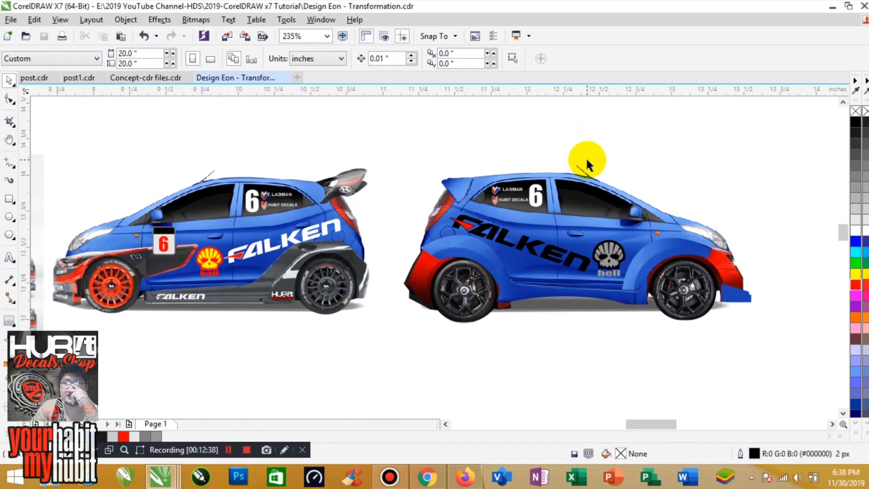
{"action": "left_click_drag", "start_coordinate": [138, 171], "coordinate": [637, 243]}
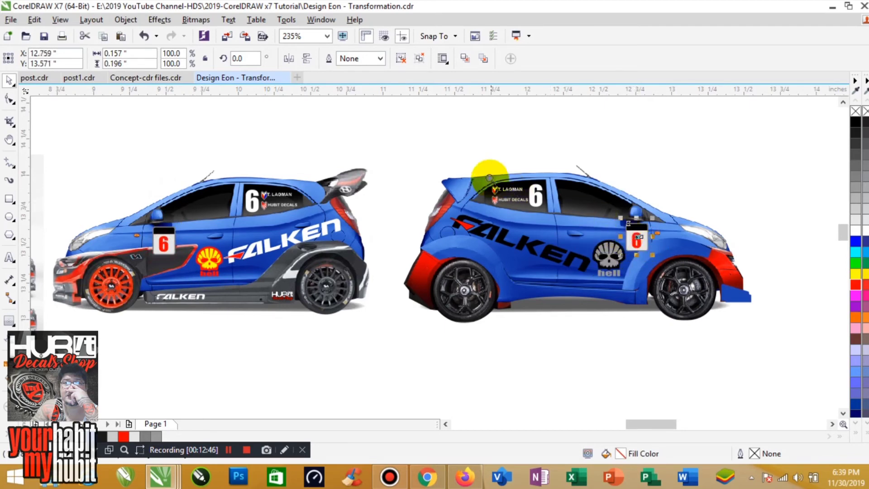
{"action": "left_click_drag", "start_coordinate": [488, 171], "coordinate": [749, 303]}
{"action": "left_click", "coordinate": [502, 277]}
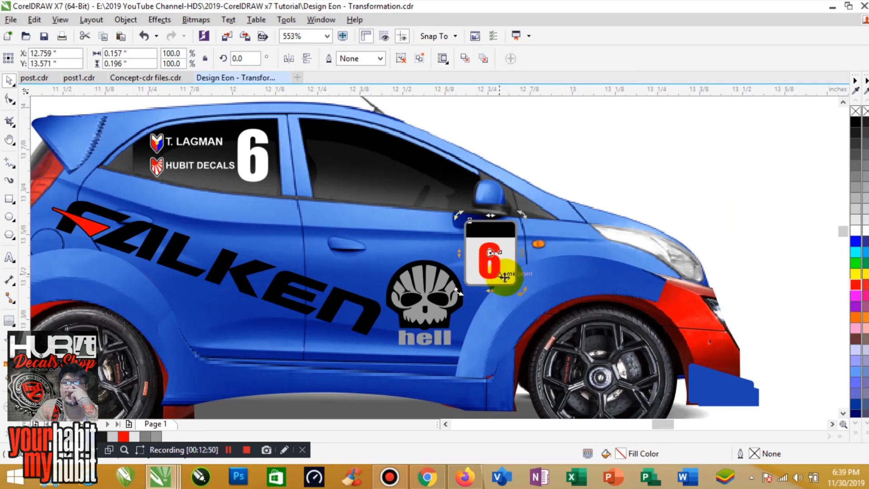
Fill the copied number plate's panel yellow and its 6 black
{"action": "left_click", "coordinate": [550, 172]}
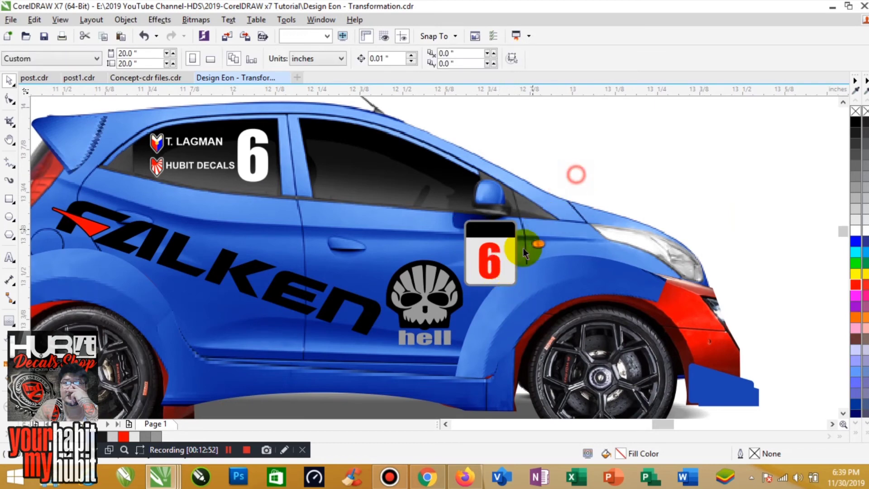
{"action": "left_click", "coordinate": [498, 253]}
{"action": "left_click", "coordinate": [516, 244]}
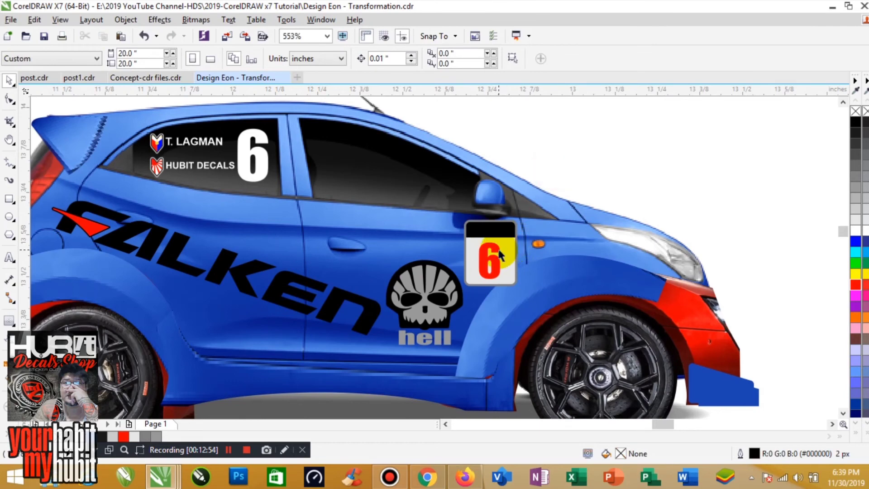
{"action": "left_click", "coordinate": [498, 252]}
{"action": "left_click", "coordinate": [570, 145]}
{"action": "left_click", "coordinate": [504, 251]}
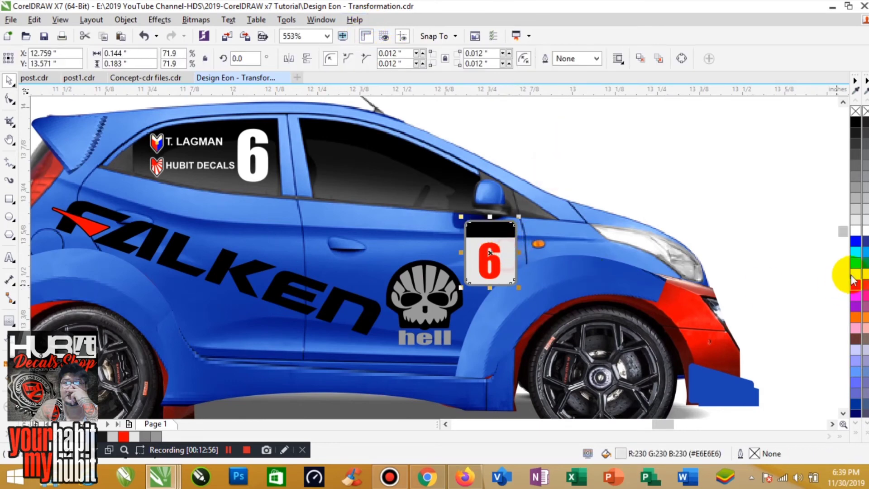
{"action": "left_click", "coordinate": [652, 164]}
{"action": "left_click", "coordinate": [497, 271]}
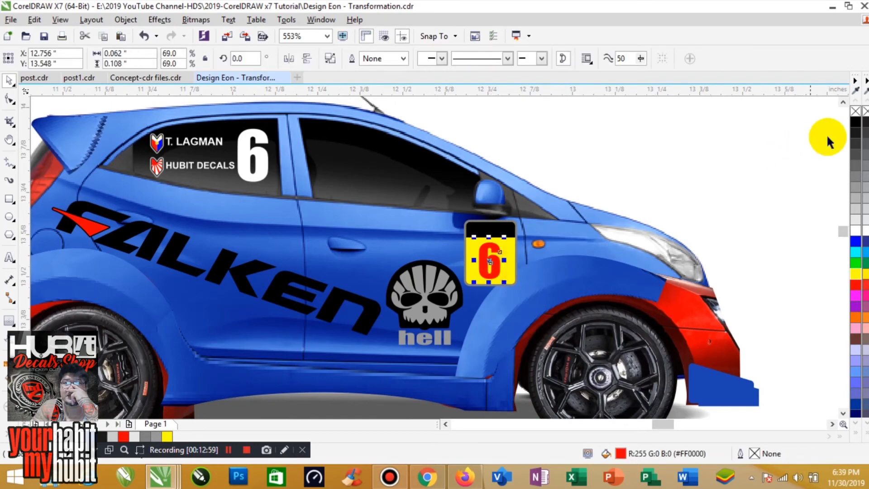
{"action": "left_click", "coordinate": [856, 122]}
{"action": "left_click", "coordinate": [601, 249]}
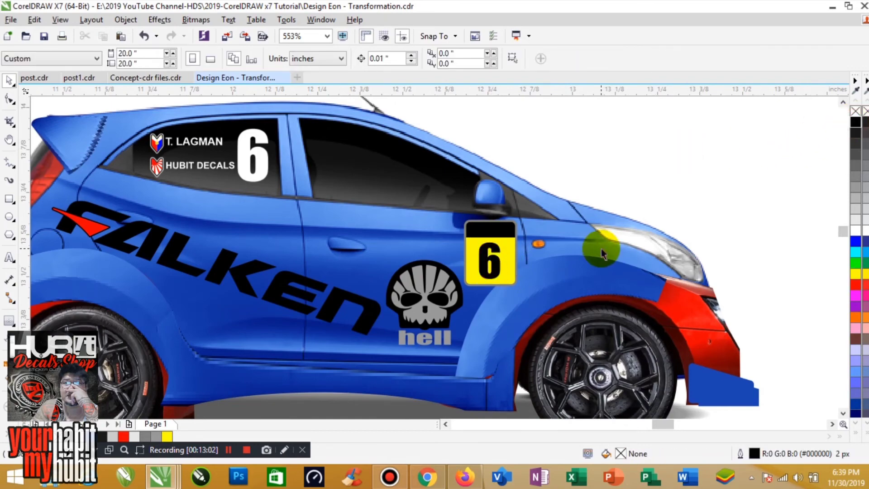
Change the number plate's panel to grey #808080 and its border to light grey #CCCCCC
{"action": "scroll", "coordinate": [602, 248], "scroll_direction": "down", "scroll_amount": 3}
{"action": "scroll", "coordinate": [574, 297], "scroll_direction": "up", "scroll_amount": 5}
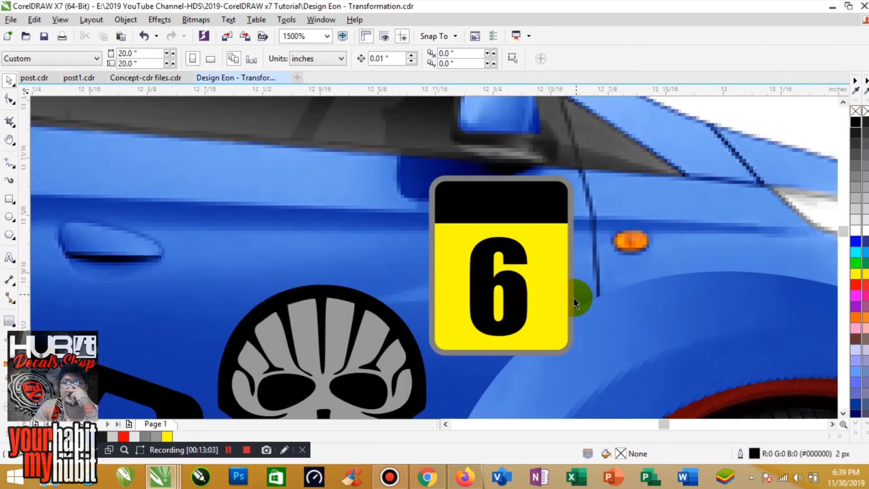
{"action": "left_click", "coordinate": [571, 299]}
{"action": "left_click", "coordinate": [858, 179]}
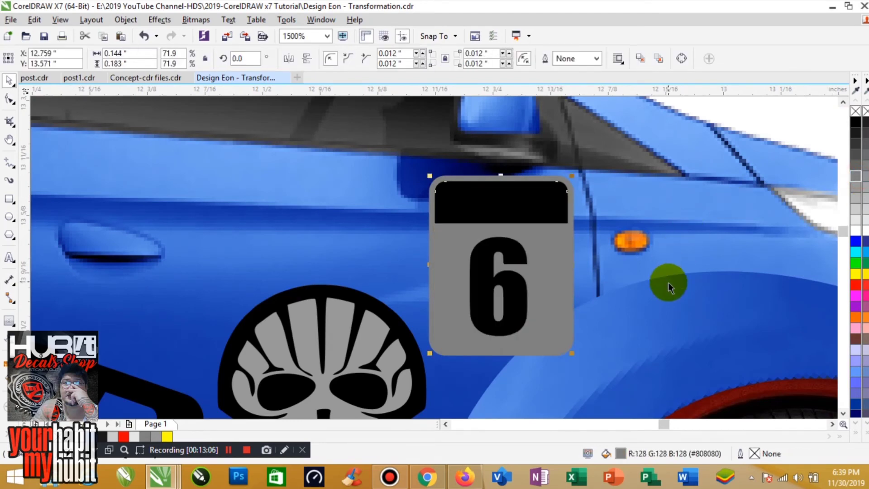
{"action": "left_click", "coordinate": [668, 282]}
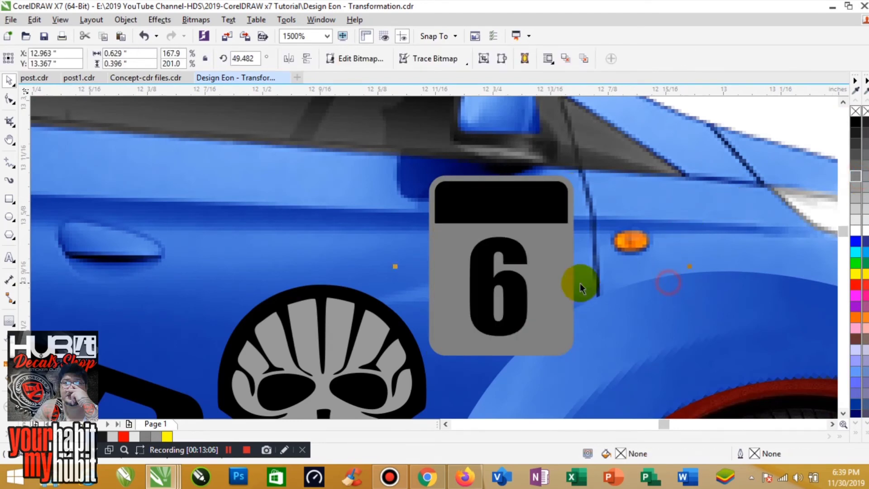
{"action": "left_click", "coordinate": [564, 178]}
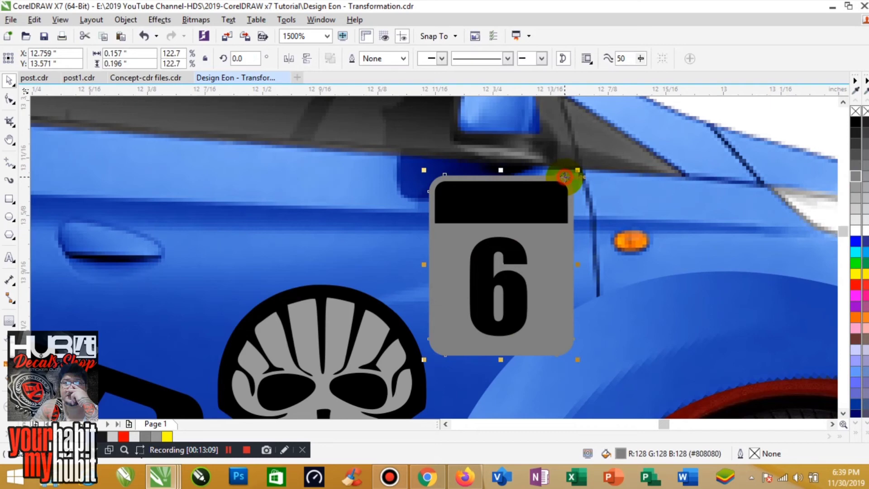
{"action": "left_click", "coordinate": [856, 211]}
{"action": "left_click", "coordinate": [856, 210]}
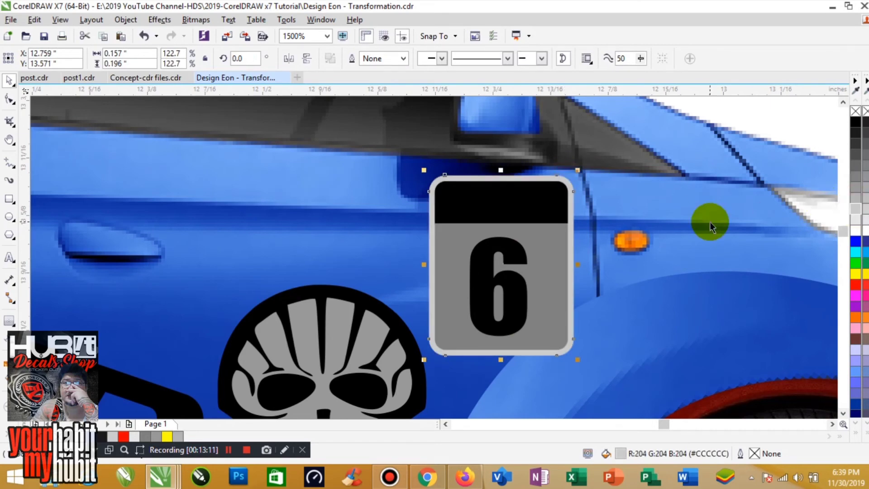
{"action": "scroll", "coordinate": [710, 222], "scroll_direction": "down", "scroll_amount": 6}
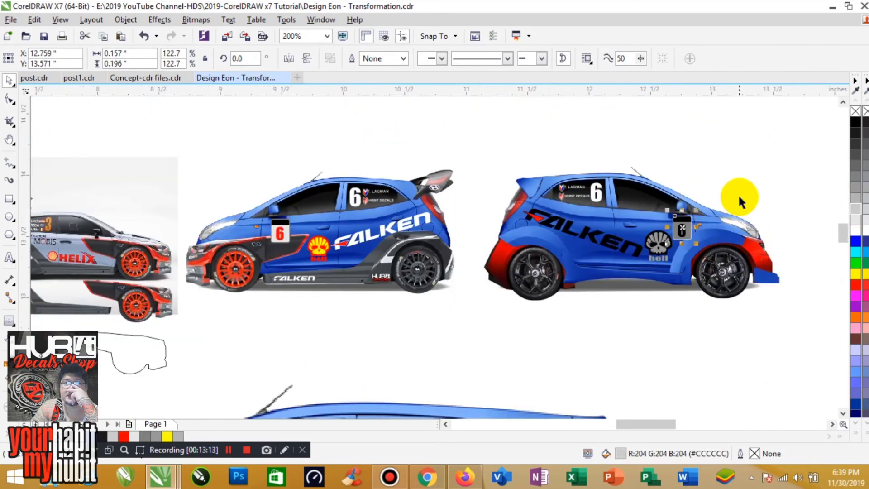
Save the drawing, and copy the HUBit Decals Shop logo from the first Eon onto the second Eon's lower body beside the rear wheel
{"action": "left_click", "coordinate": [742, 194]}
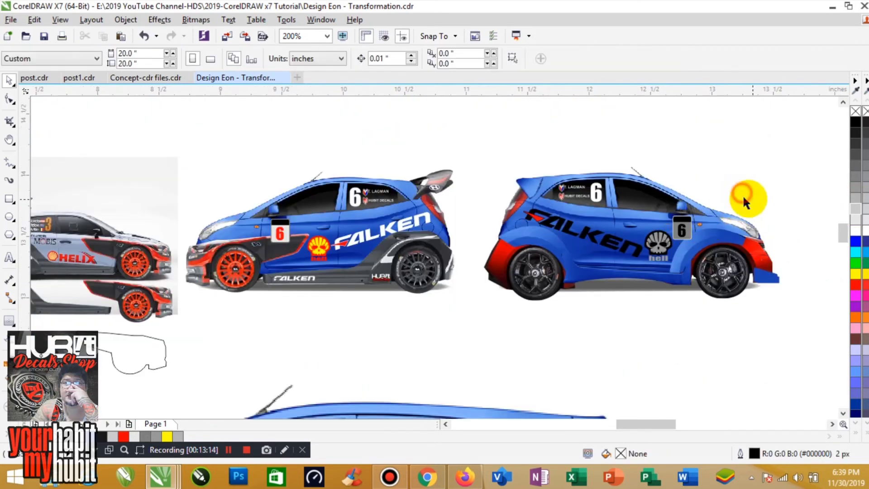
{"action": "key", "text": "ctrl+s"}
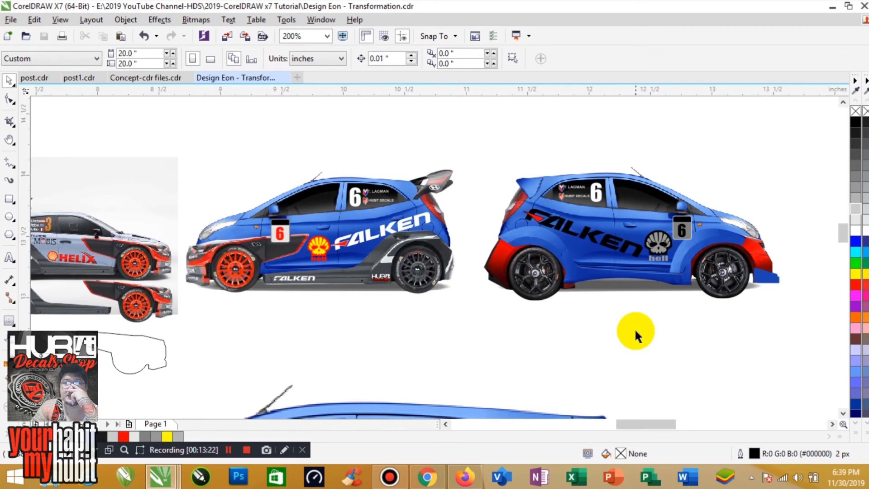
{"action": "left_click", "coordinate": [385, 279]}
{"action": "mouse_move", "coordinate": [385, 277]}
{"action": "left_mouse_down"}
{"action": "mouse_move", "coordinate": [391, 288]}
{"action": "mouse_move", "coordinate": [582, 267]}
{"action": "mouse_move", "coordinate": [582, 275]}
{"action": "left_mouse_up"}
{"action": "scroll", "coordinate": [579, 270], "scroll_direction": "up", "scroll_amount": 8}
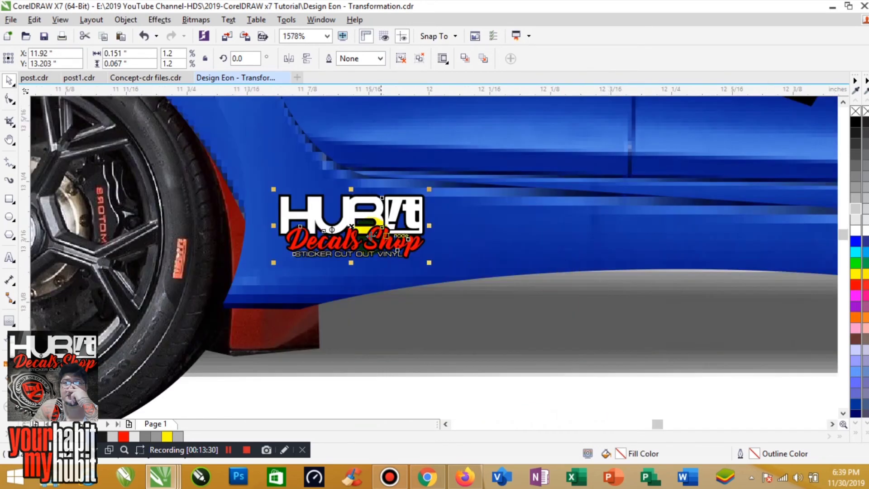
{"action": "left_click", "coordinate": [435, 140]}
Recolour all of the red Decals Shop lettering in the copied logo grey #999999
{"action": "left_click", "coordinate": [372, 259]}
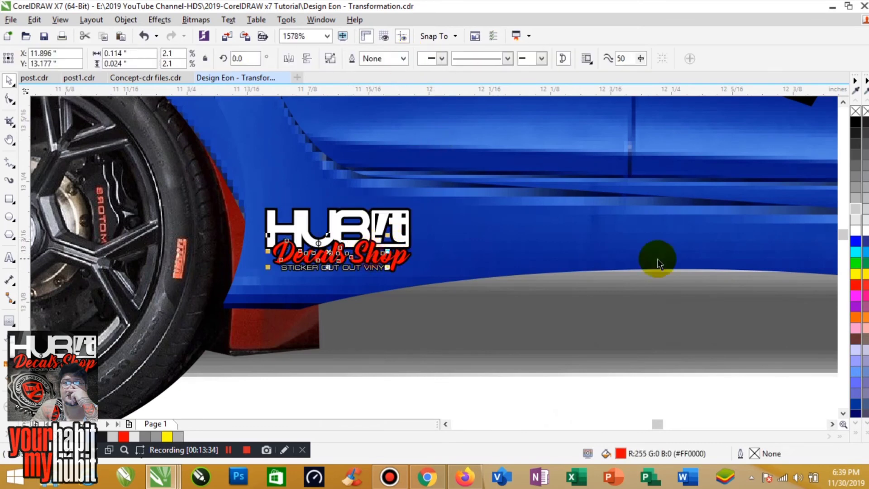
{"action": "left_click", "coordinate": [856, 188]}
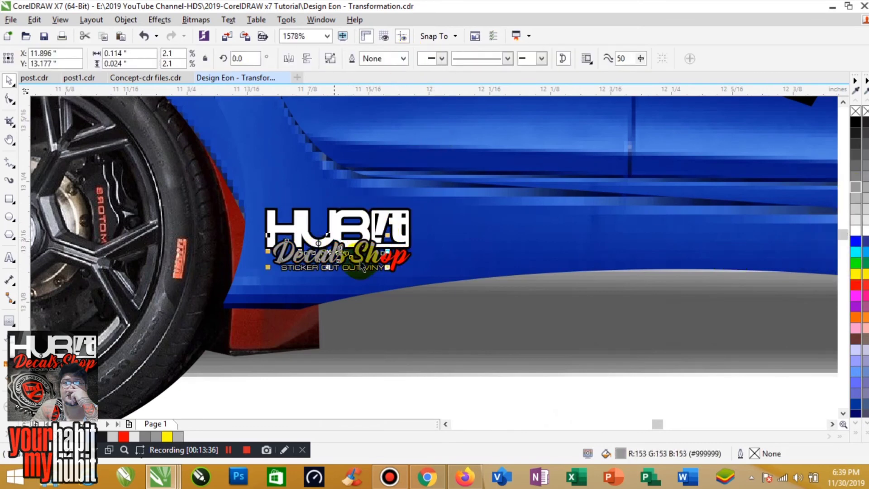
{"action": "left_click", "coordinate": [392, 261], "text": "ctrl"}
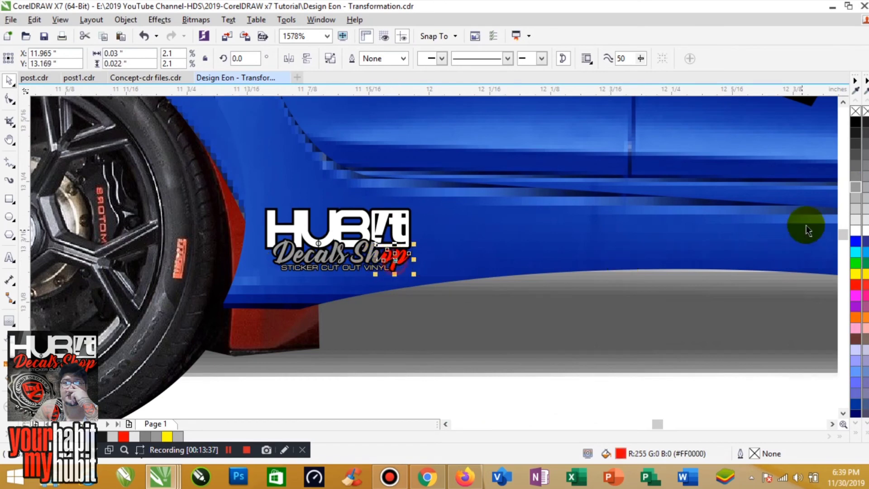
{"action": "left_click", "coordinate": [855, 187]}
{"action": "left_click", "coordinate": [519, 275]}
Group all parts of the recoloured logo on the second Eon and save the drawing
{"action": "left_click_drag", "start_coordinate": [461, 132], "coordinate": [235, 306]}
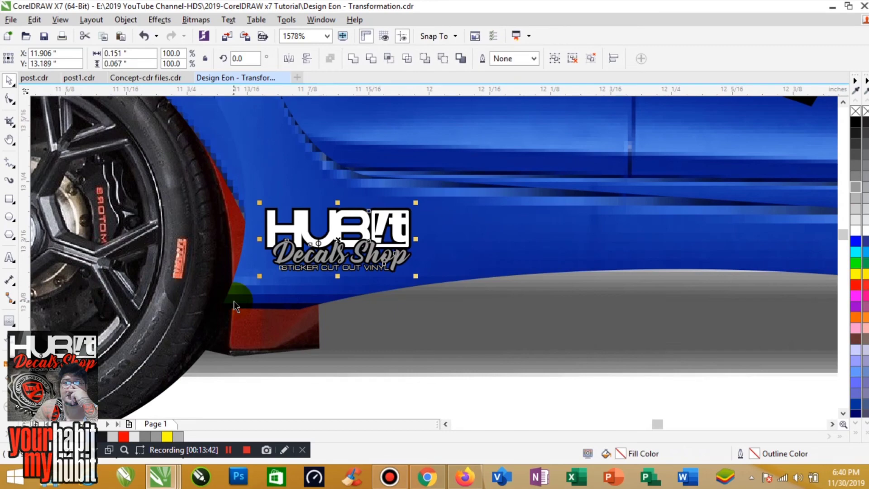
{"action": "key", "text": "ctrl+g"}
{"action": "key", "text": "F4"}
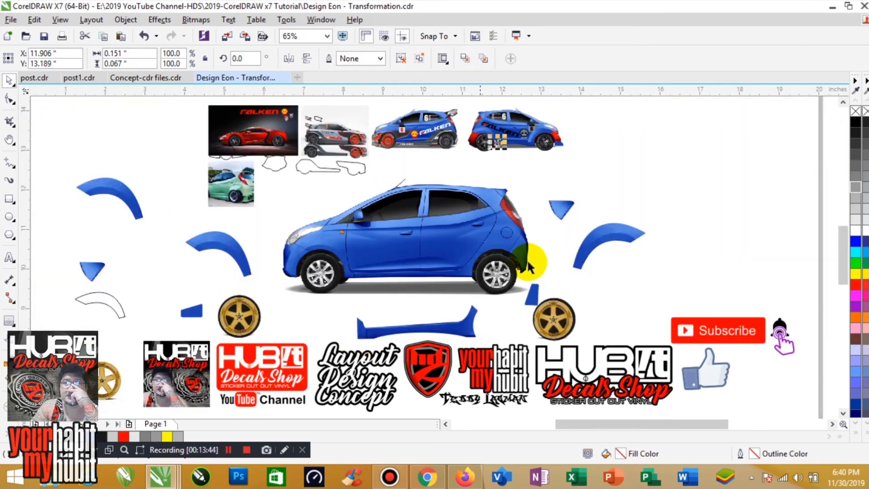
{"action": "left_click", "coordinate": [596, 173]}
{"action": "left_click", "coordinate": [44, 36]}
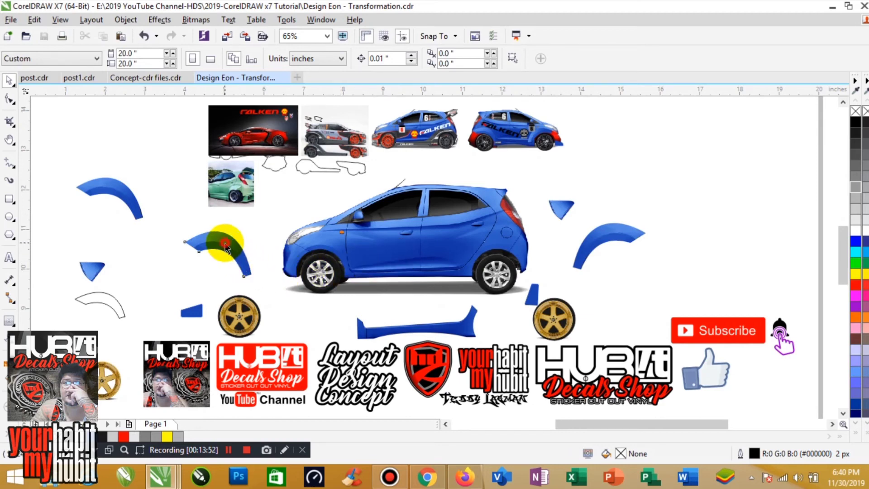
Fit the flared front and rear fenders over the large blue Eon's wheel arches and place the gold wheels over its stock wheels
{"action": "left_click_drag", "start_coordinate": [222, 242], "coordinate": [332, 251]}
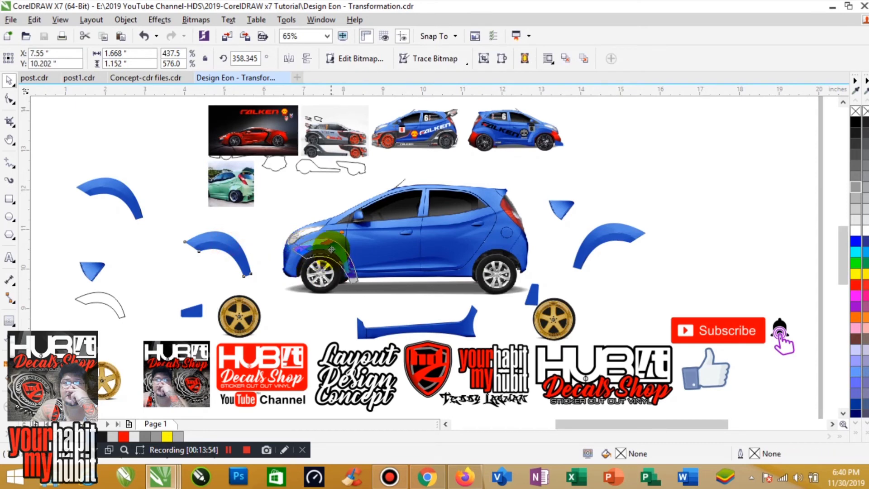
{"action": "left_click_drag", "start_coordinate": [330, 245], "coordinate": [333, 243]}
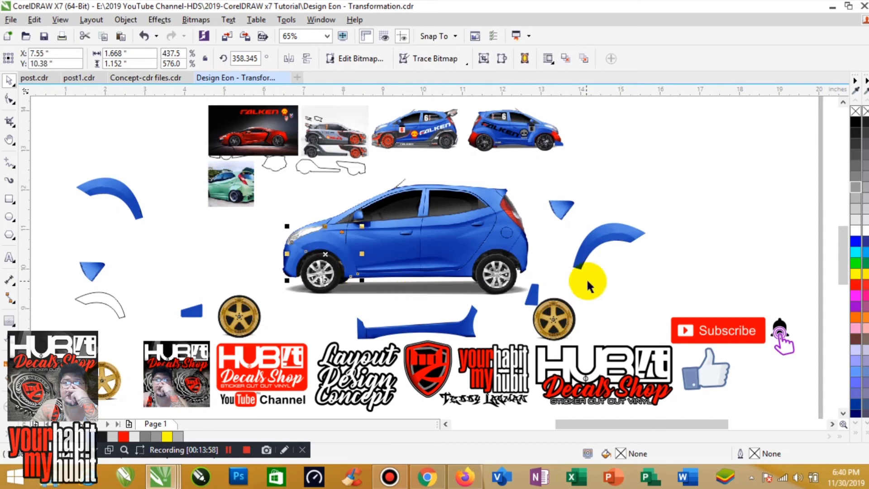
{"action": "left_click_drag", "start_coordinate": [607, 243], "coordinate": [487, 244]}
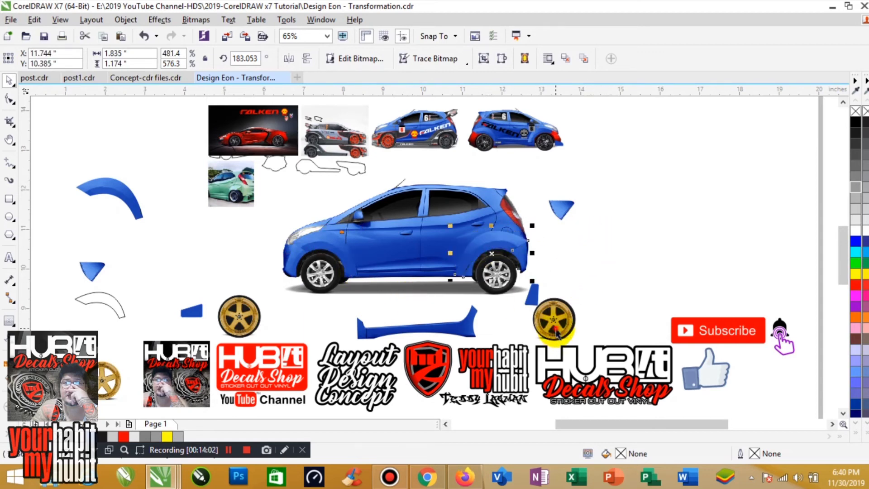
{"action": "left_click_drag", "start_coordinate": [556, 333], "coordinate": [497, 286]}
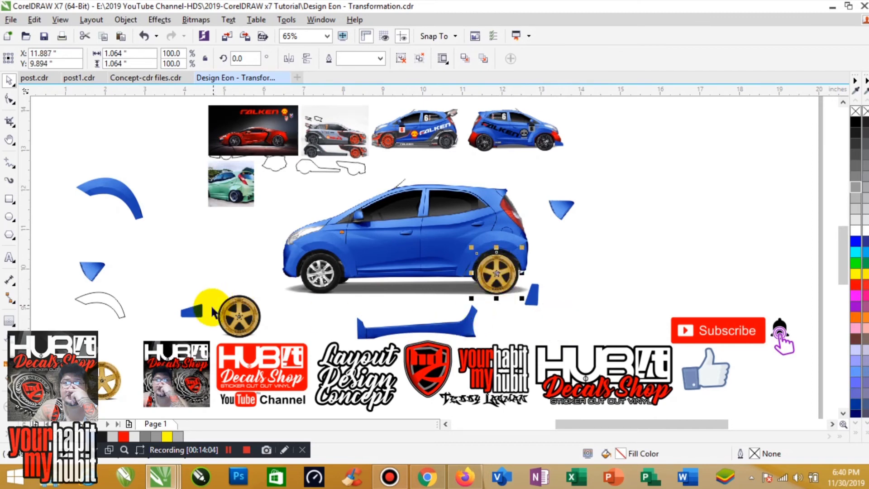
{"action": "left_click_drag", "start_coordinate": [221, 304], "coordinate": [319, 272]}
Attach the side skirt, the front and rear bumper extensions and the rear roof spoiler to the large Eon
{"action": "left_click_drag", "start_coordinate": [410, 325], "coordinate": [401, 268]}
{"action": "left_click_drag", "start_coordinate": [537, 302], "coordinate": [532, 271]}
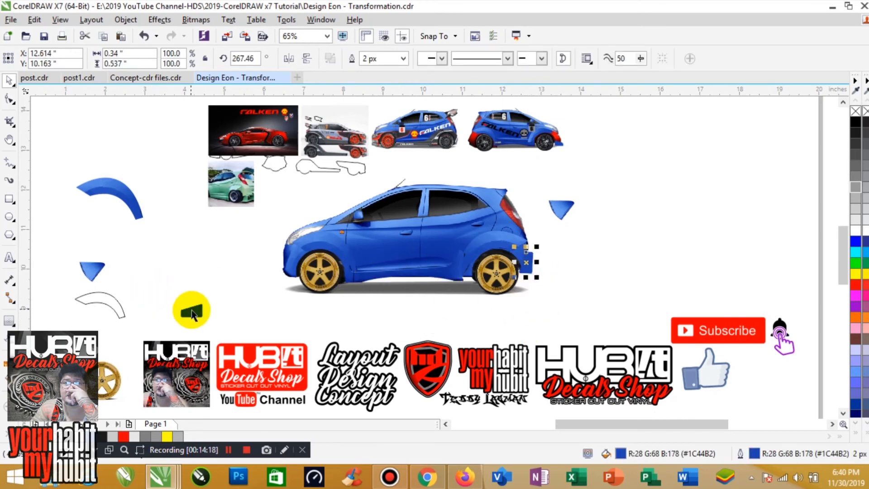
{"action": "left_click_drag", "start_coordinate": [191, 309], "coordinate": [287, 277]}
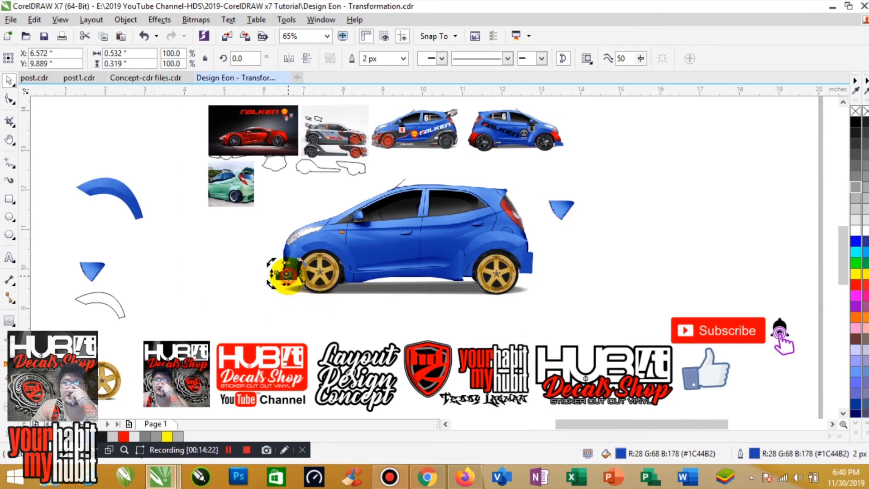
{"action": "left_click", "coordinate": [112, 271]}
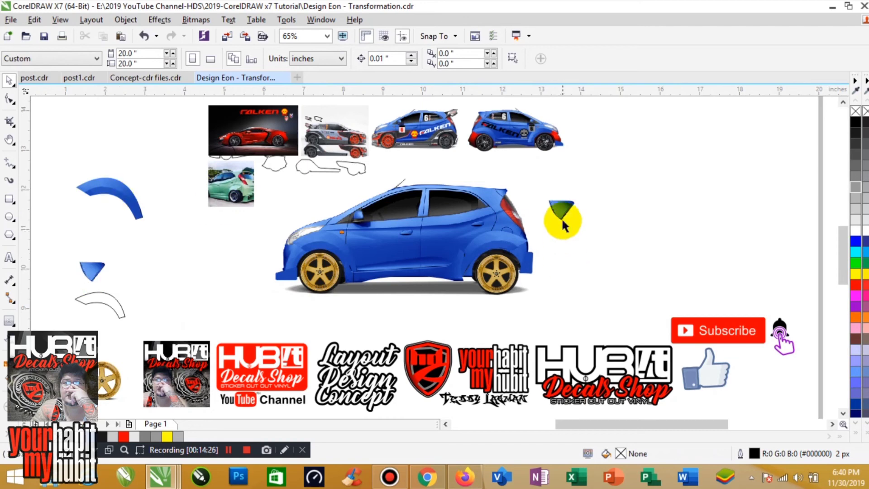
{"action": "mouse_move", "coordinate": [562, 217]}
{"action": "left_mouse_down"}
{"action": "mouse_move", "coordinate": [556, 203]}
{"action": "mouse_move", "coordinate": [514, 195]}
{"action": "left_mouse_up"}
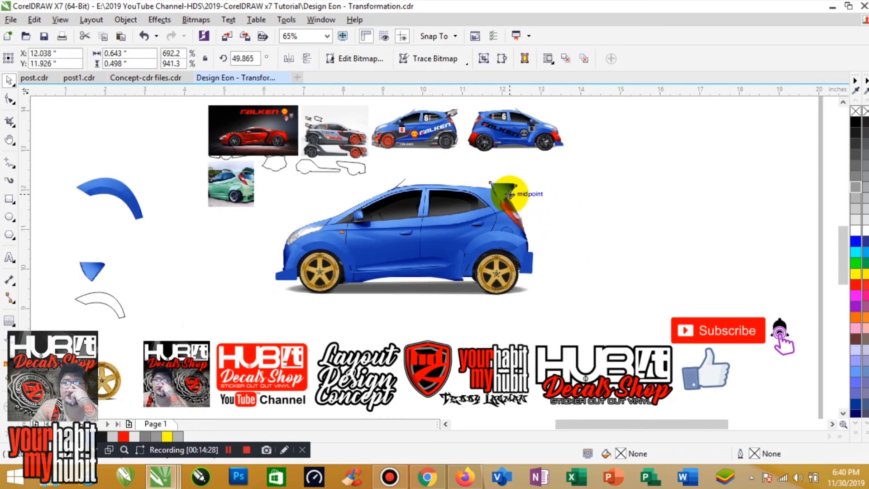
{"action": "left_click", "coordinate": [593, 215]}
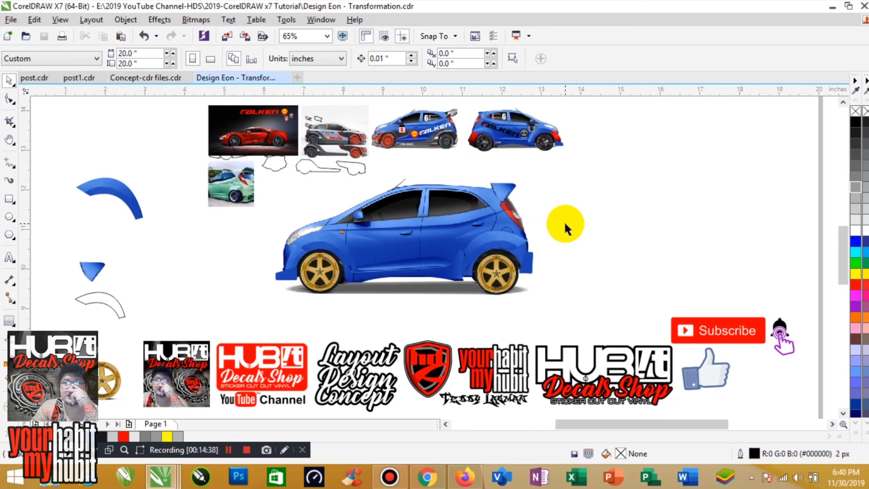
Copy the Layout Design Concept logo onto the large Eon's front door and shrink it to about 1.49 inches wide
{"action": "left_click", "coordinate": [376, 378]}
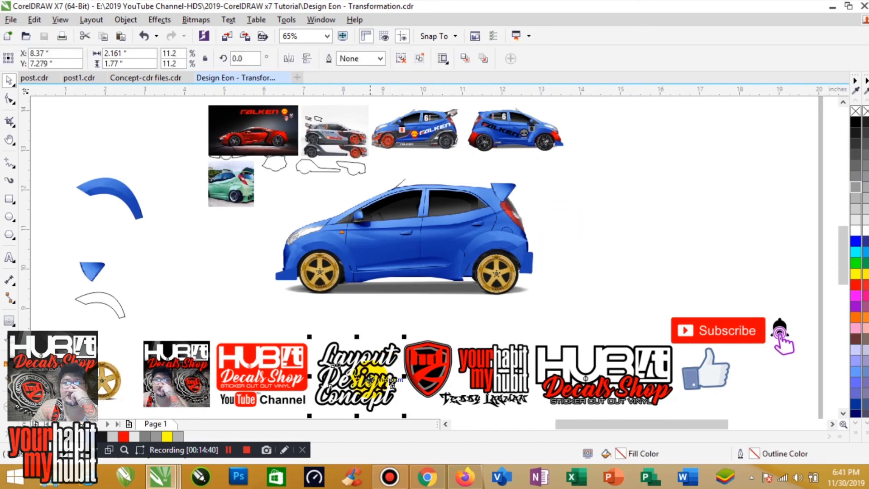
{"action": "left_click_drag", "start_coordinate": [370, 378], "coordinate": [415, 259]}
{"action": "left_click_drag", "start_coordinate": [450, 296], "coordinate": [414, 284]}
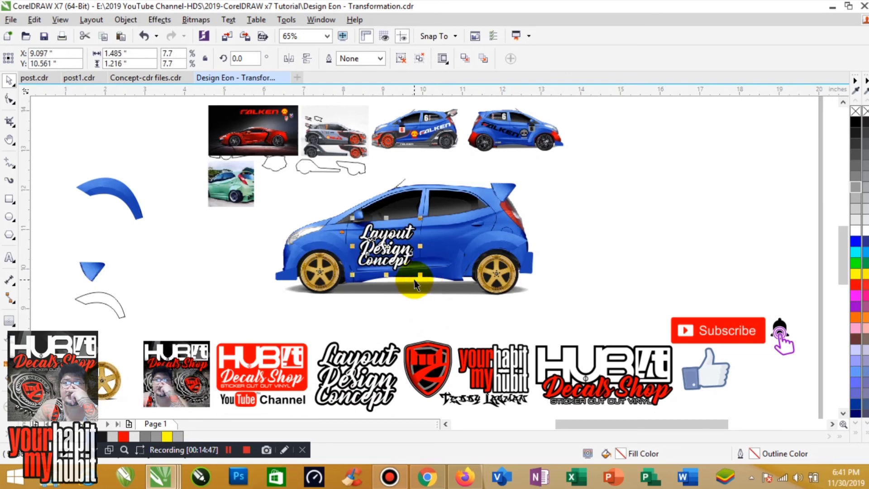
Scale the Layout Design Concept logo down to about 1.29 inches wide, rotate it about 12.9 degrees and centre it on the front door
{"action": "scroll", "coordinate": [435, 236], "scroll_direction": "up", "scroll_amount": 2}
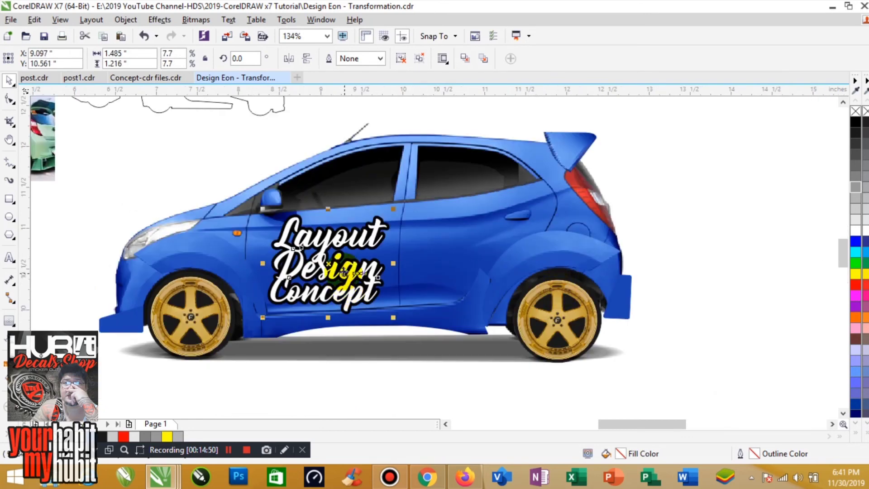
{"action": "left_click_drag", "start_coordinate": [394, 208], "coordinate": [378, 221]}
{"action": "left_click", "coordinate": [350, 300]}
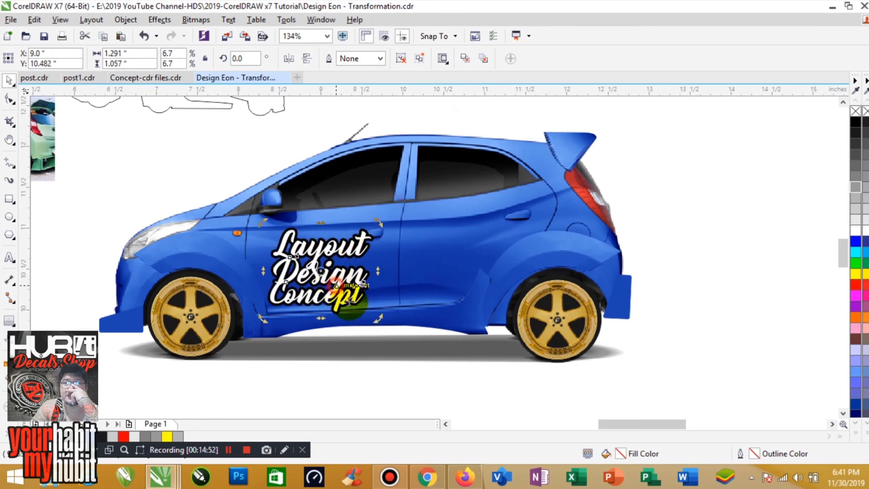
{"action": "left_click_drag", "start_coordinate": [382, 316], "coordinate": [396, 304]}
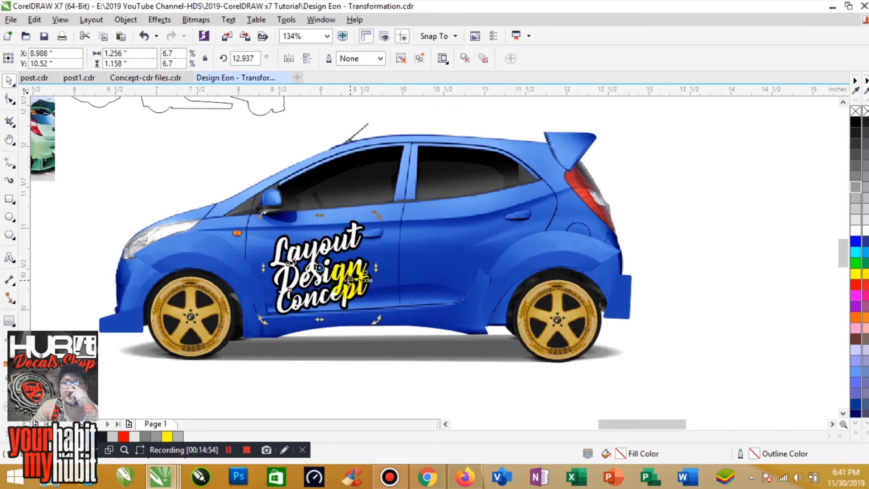
{"action": "left_click_drag", "start_coordinate": [333, 280], "coordinate": [334, 269]}
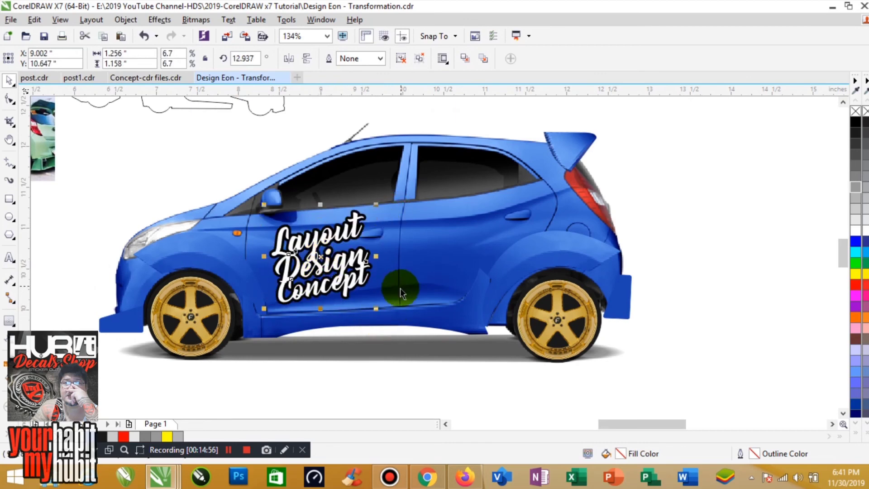
Apply a gradient transparency to the Layout Design Concept logo, fading it toward its lower edge
{"action": "left_click", "coordinate": [9, 320]}
{"action": "left_click_drag", "start_coordinate": [281, 295], "coordinate": [327, 225]}
{"action": "left_click", "coordinate": [9, 80]}
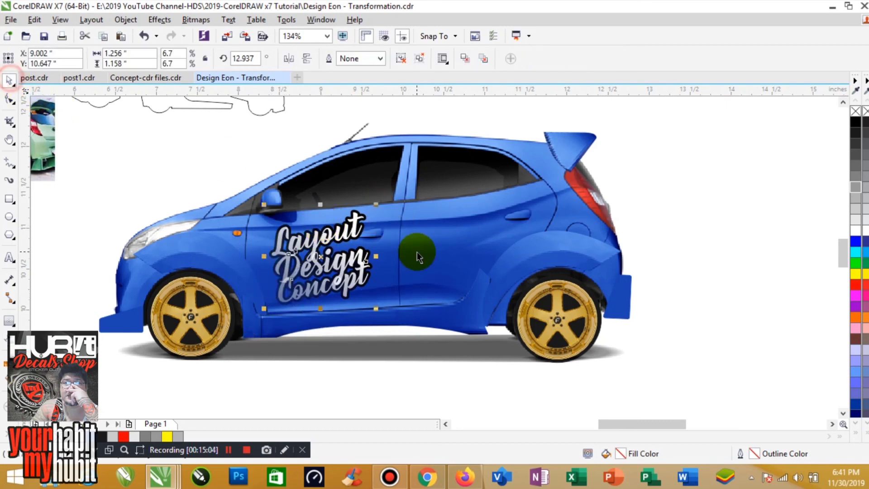
Copy the shield and yourhabit myhubit logo onto the large Eon's rear door and scale it to about 1.28 inches wide
{"action": "scroll", "coordinate": [417, 252], "scroll_direction": "down", "scroll_amount": 3}
{"action": "left_click", "coordinate": [439, 369]}
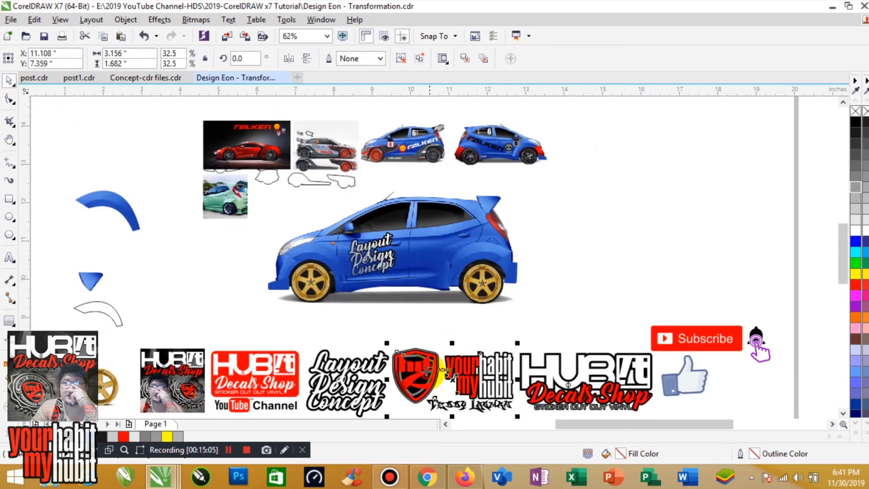
{"action": "left_click_drag", "start_coordinate": [441, 371], "coordinate": [439, 246]}
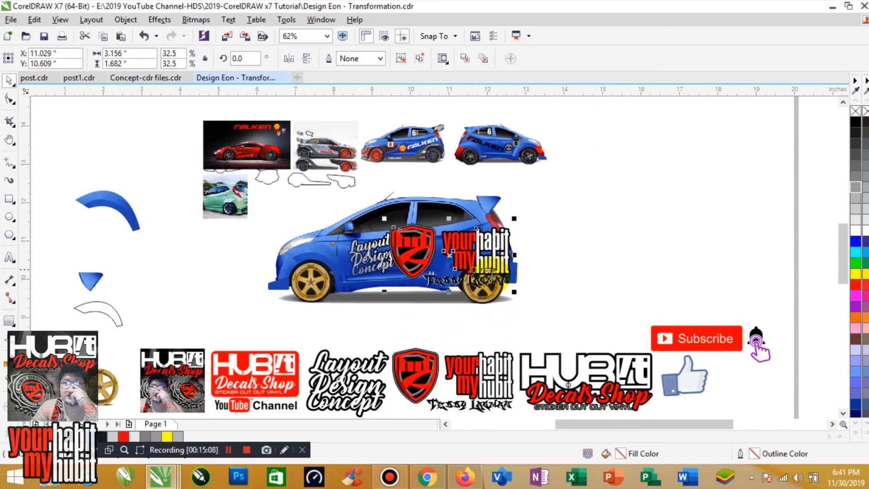
{"action": "left_click_drag", "start_coordinate": [514, 290], "coordinate": [481, 271]}
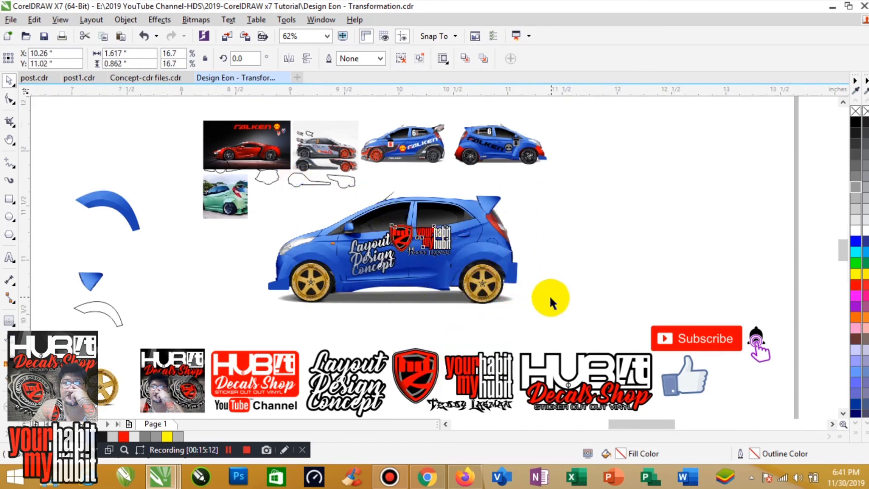
{"action": "scroll", "coordinate": [434, 274], "scroll_direction": "up", "scroll_amount": 4}
{"action": "left_click_drag", "start_coordinate": [434, 274], "coordinate": [501, 296]}
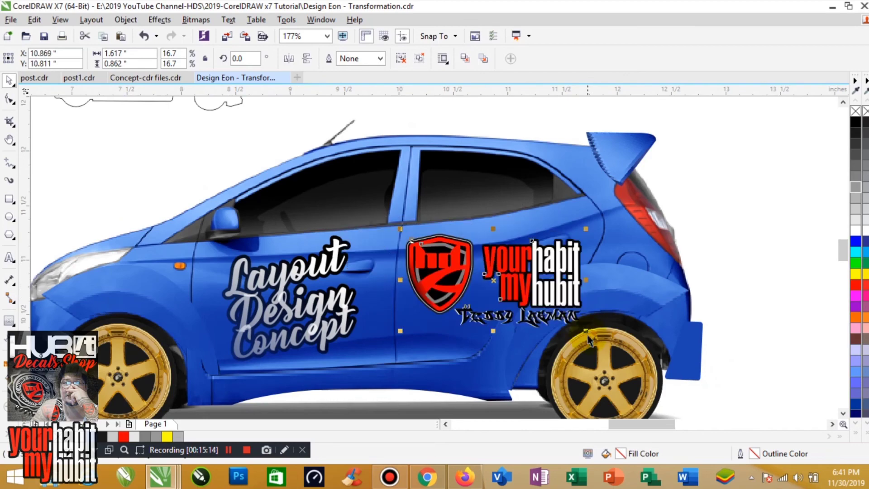
{"action": "left_click_drag", "start_coordinate": [584, 333], "coordinate": [549, 312]}
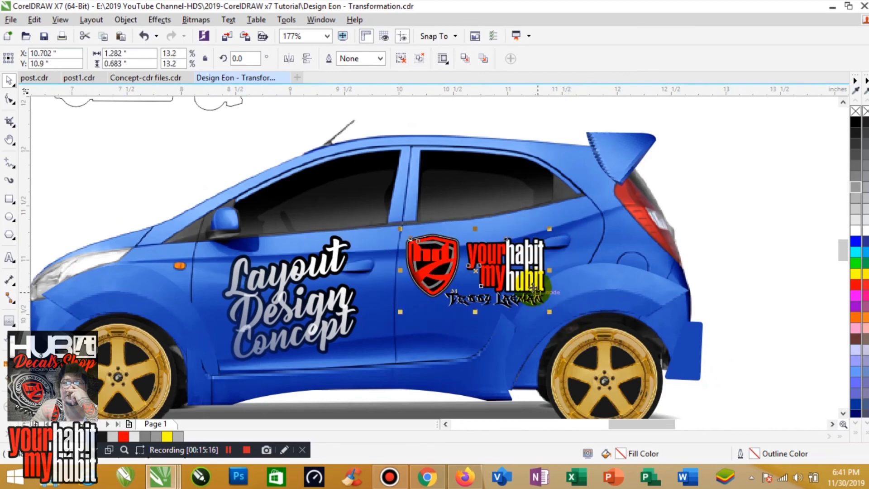
Swap the two door logos, putting the shield logo on the front door and Layout Design Concept on the rear door
{"action": "left_click_drag", "start_coordinate": [347, 301], "coordinate": [675, 303]}
{"action": "left_click_drag", "start_coordinate": [446, 264], "coordinate": [235, 312]}
{"action": "left_click_drag", "start_coordinate": [583, 286], "coordinate": [443, 303]}
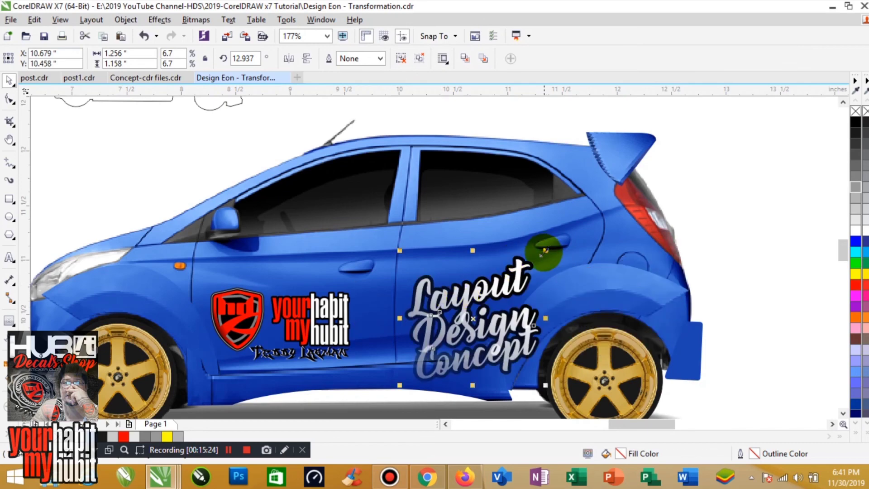
Enlarge the Layout Design Concept logo and position it so it spans the rear door up to the window line
{"action": "left_click_drag", "start_coordinate": [543, 253], "coordinate": [610, 180]}
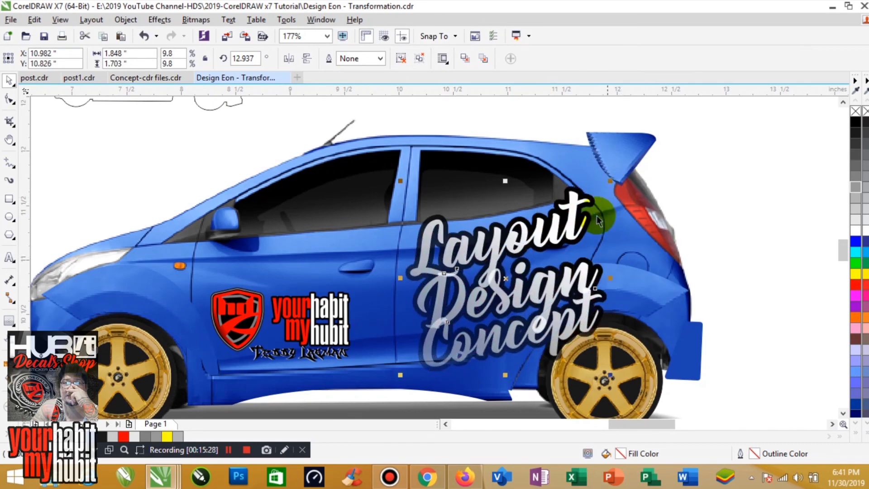
{"action": "left_click_drag", "start_coordinate": [566, 256], "coordinate": [559, 263]}
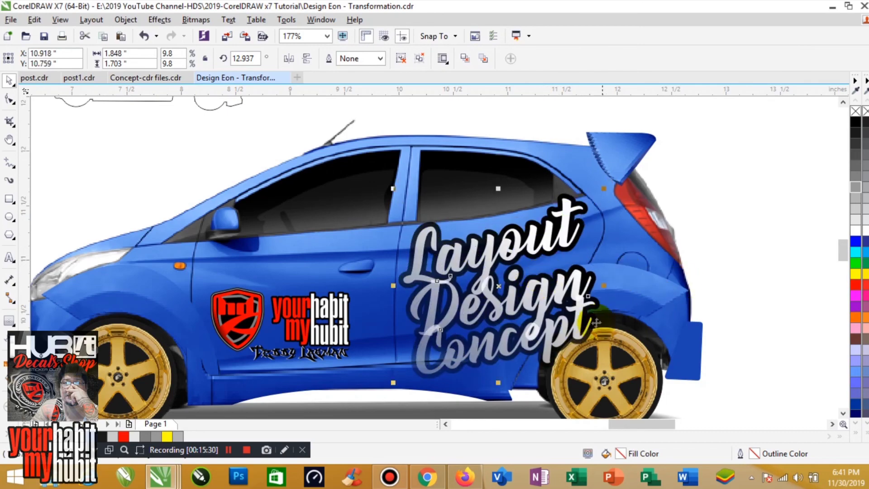
{"action": "left_click_drag", "start_coordinate": [605, 382], "coordinate": [584, 363]}
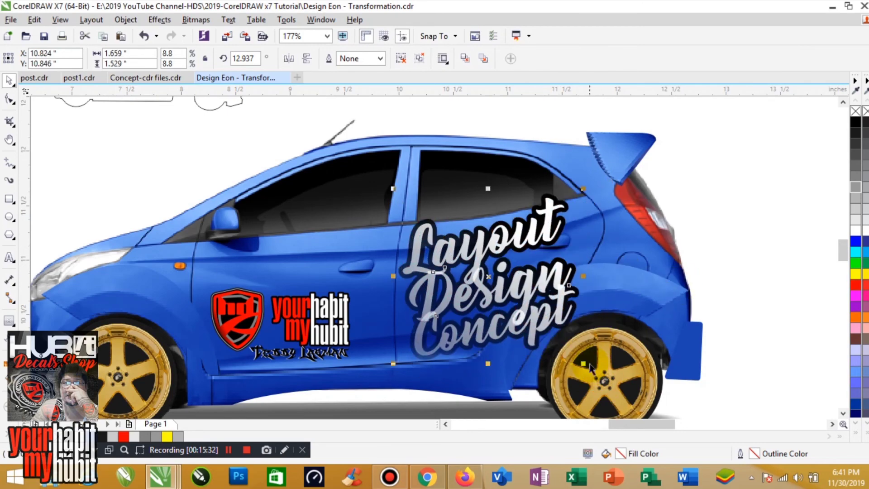
{"action": "left_click_drag", "start_coordinate": [393, 188], "coordinate": [401, 195]}
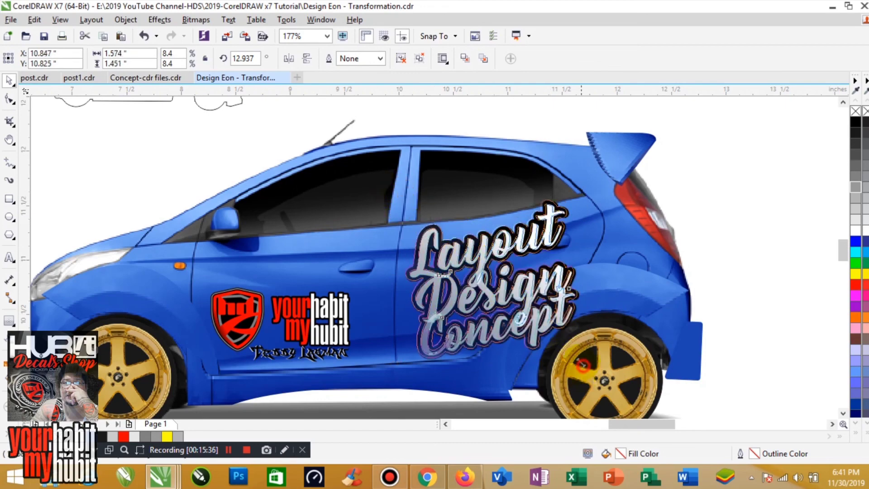
{"action": "left_click_drag", "start_coordinate": [583, 363], "coordinate": [576, 356]}
Scale the shield and yourhabit myhubit logo on the front door to about 1.61 inches wide and ungroup it
{"action": "left_click", "coordinate": [355, 320]}
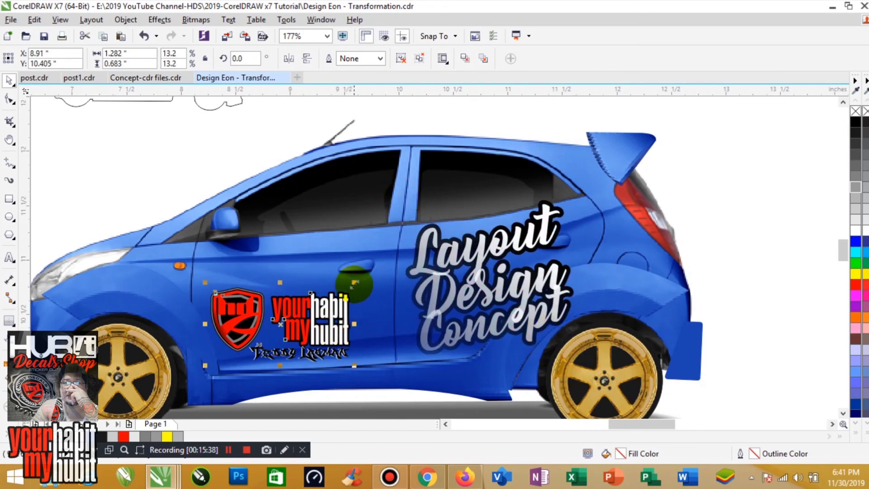
{"action": "left_click_drag", "start_coordinate": [358, 280], "coordinate": [391, 263]}
{"action": "left_click", "coordinate": [144, 36]}
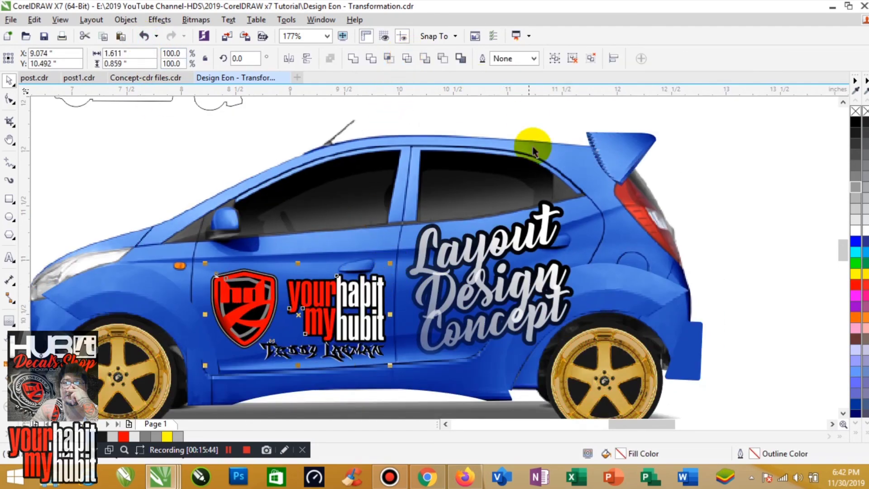
Delete the personal name text beneath the yourhabit myhubit lettering on the front door
{"action": "right_click", "coordinate": [582, 185]}
{"action": "left_click", "coordinate": [625, 303]}
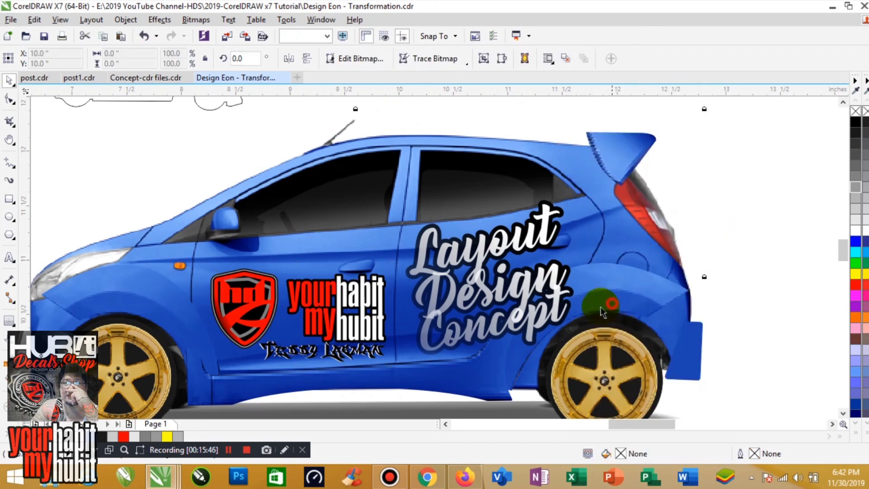
{"action": "left_click", "coordinate": [205, 312]}
{"action": "left_click", "coordinate": [286, 354]}
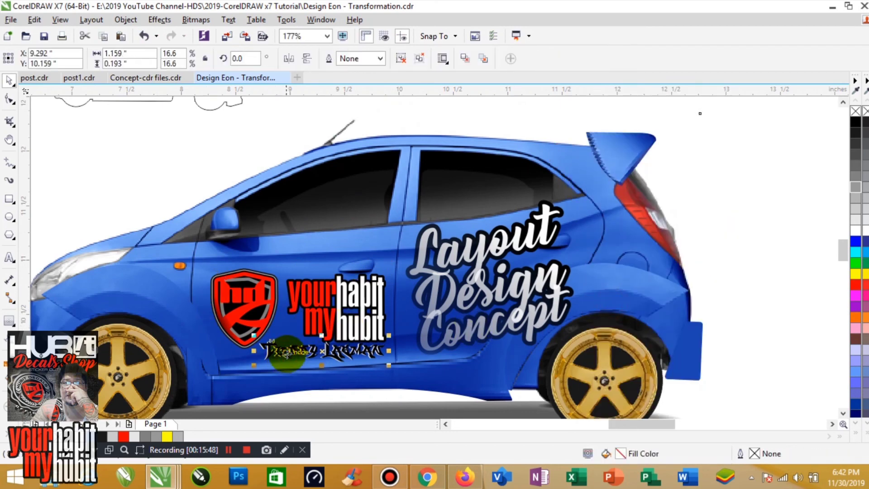
{"action": "key", "text": "Delete"}
Move the shield and the yourhabit myhubit lettering together slightly lower on the front door
{"action": "left_click", "coordinate": [324, 322]}
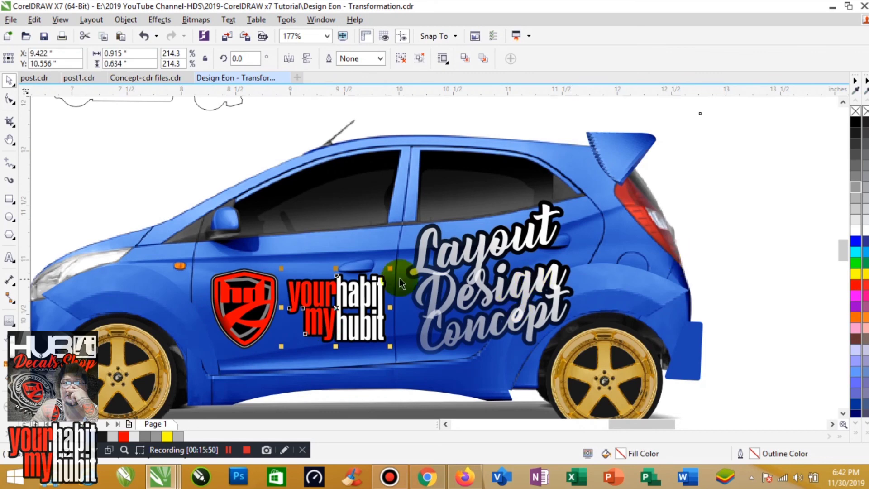
{"action": "left_click", "coordinate": [224, 303], "text": "shift"}
{"action": "left_click_drag", "start_coordinate": [324, 316], "coordinate": [324, 333]}
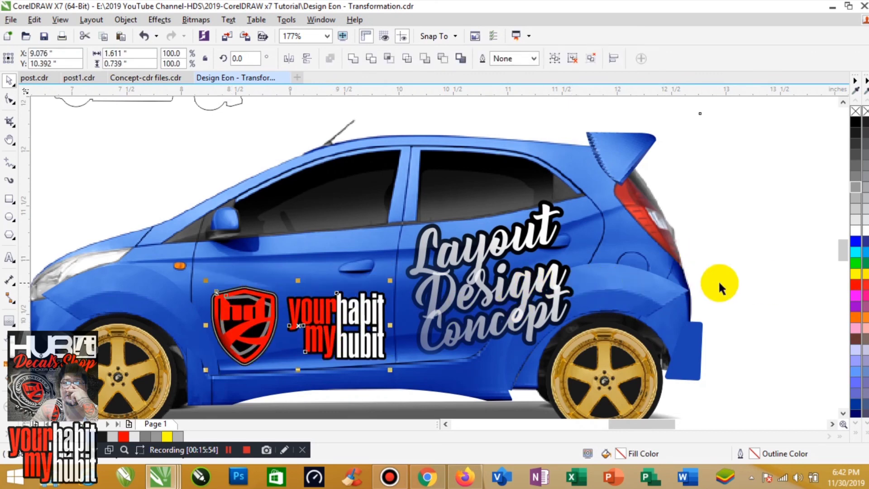
Move the yourhabit myhubit lettering closer to the shield and scale both together to about 1.64 inches wide on the front door
{"action": "left_click", "coordinate": [321, 308]}
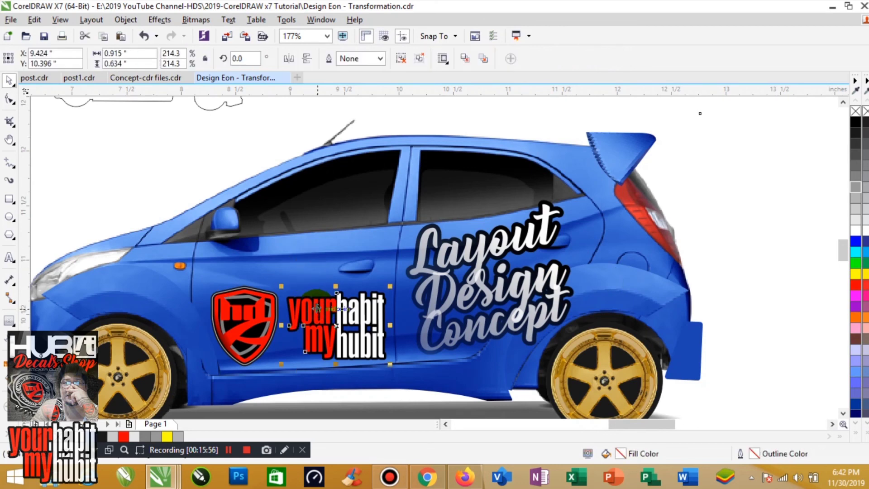
{"action": "left_click_drag", "start_coordinate": [321, 308], "coordinate": [315, 308]}
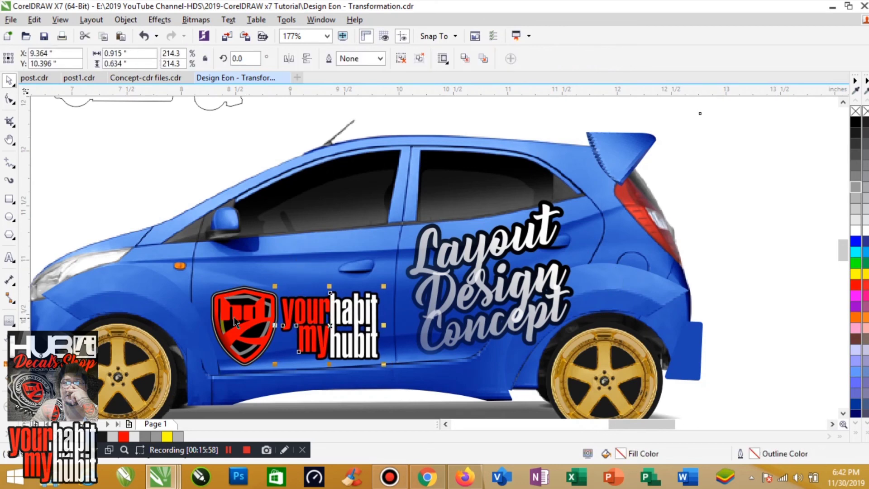
{"action": "left_click", "coordinate": [246, 321], "text": "shift"}
{"action": "left_click_drag", "start_coordinate": [384, 281], "coordinate": [392, 273]}
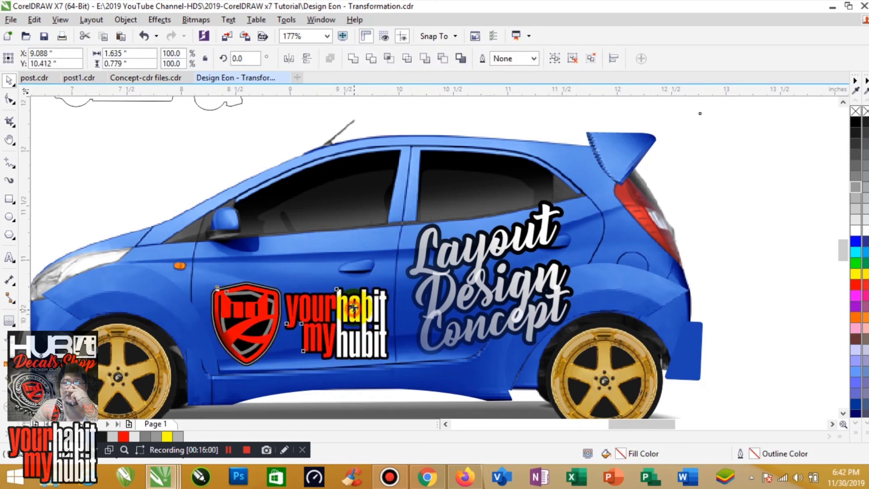
{"action": "key", "text": "F4"}
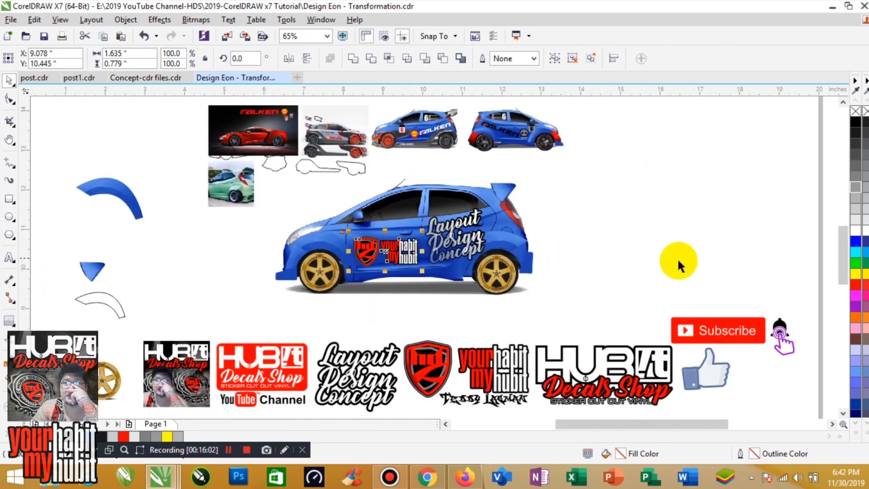
{"action": "left_click", "coordinate": [670, 251]}
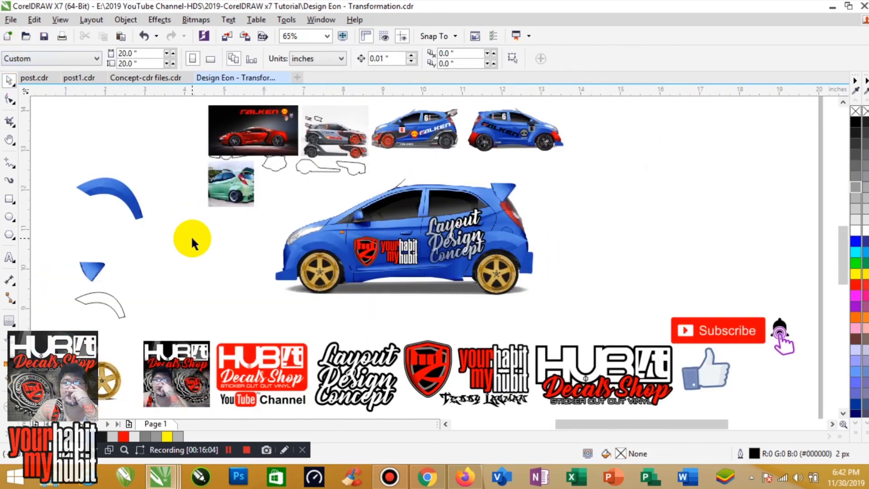